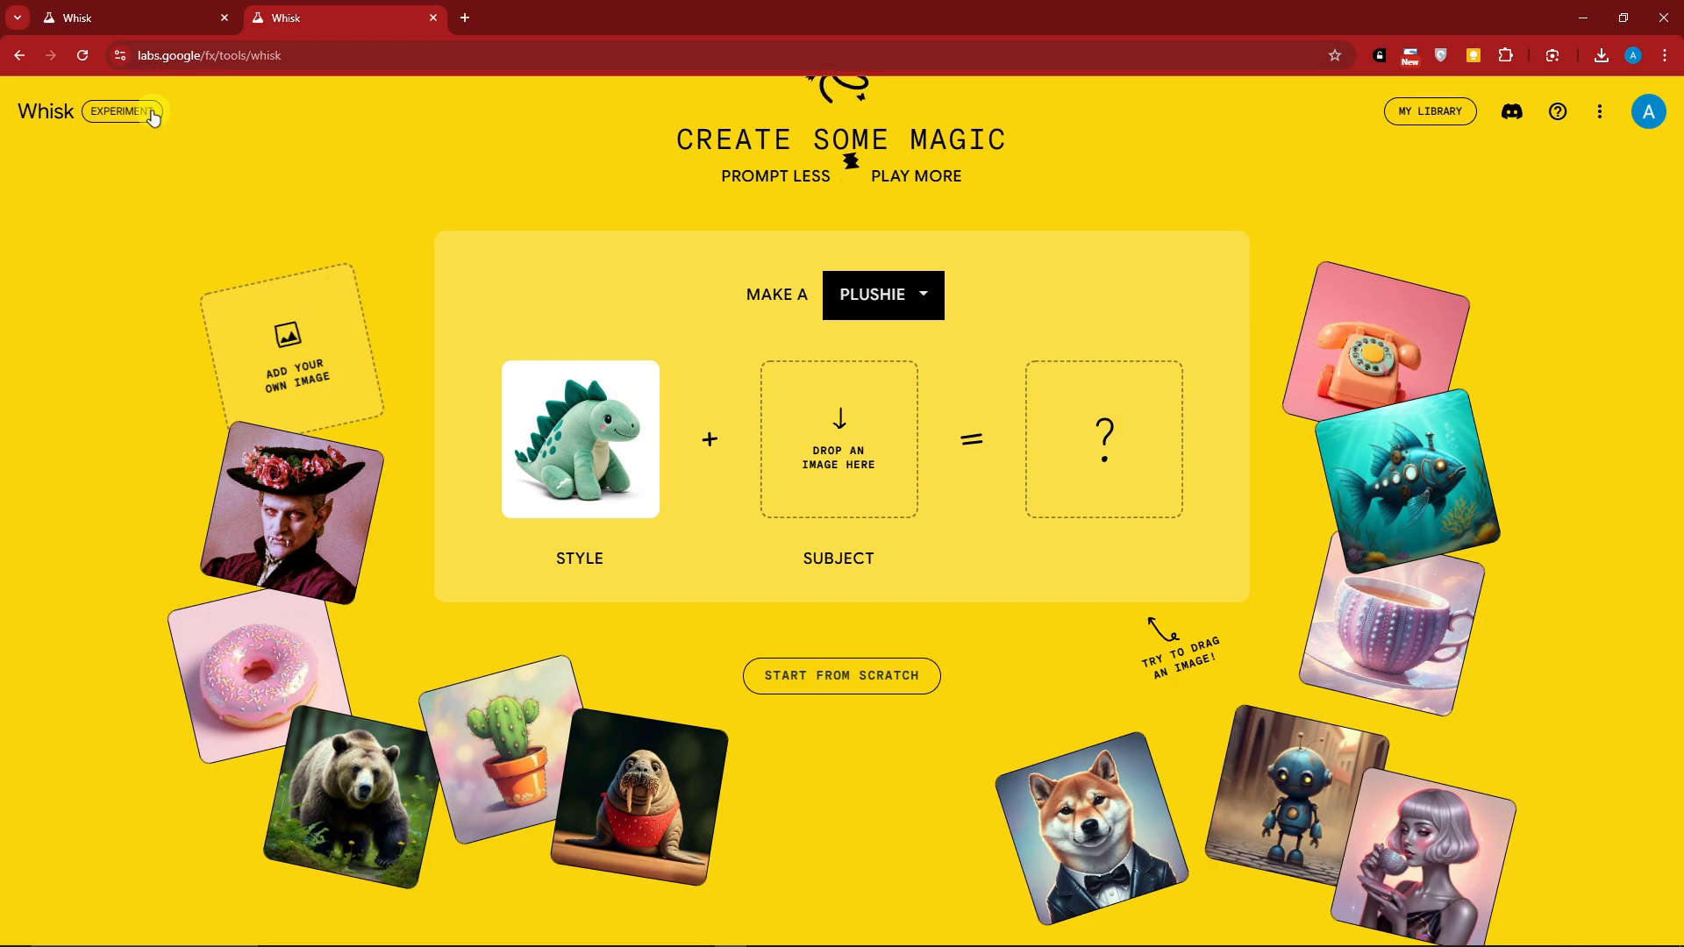
scroll(333, 273, up, 1)
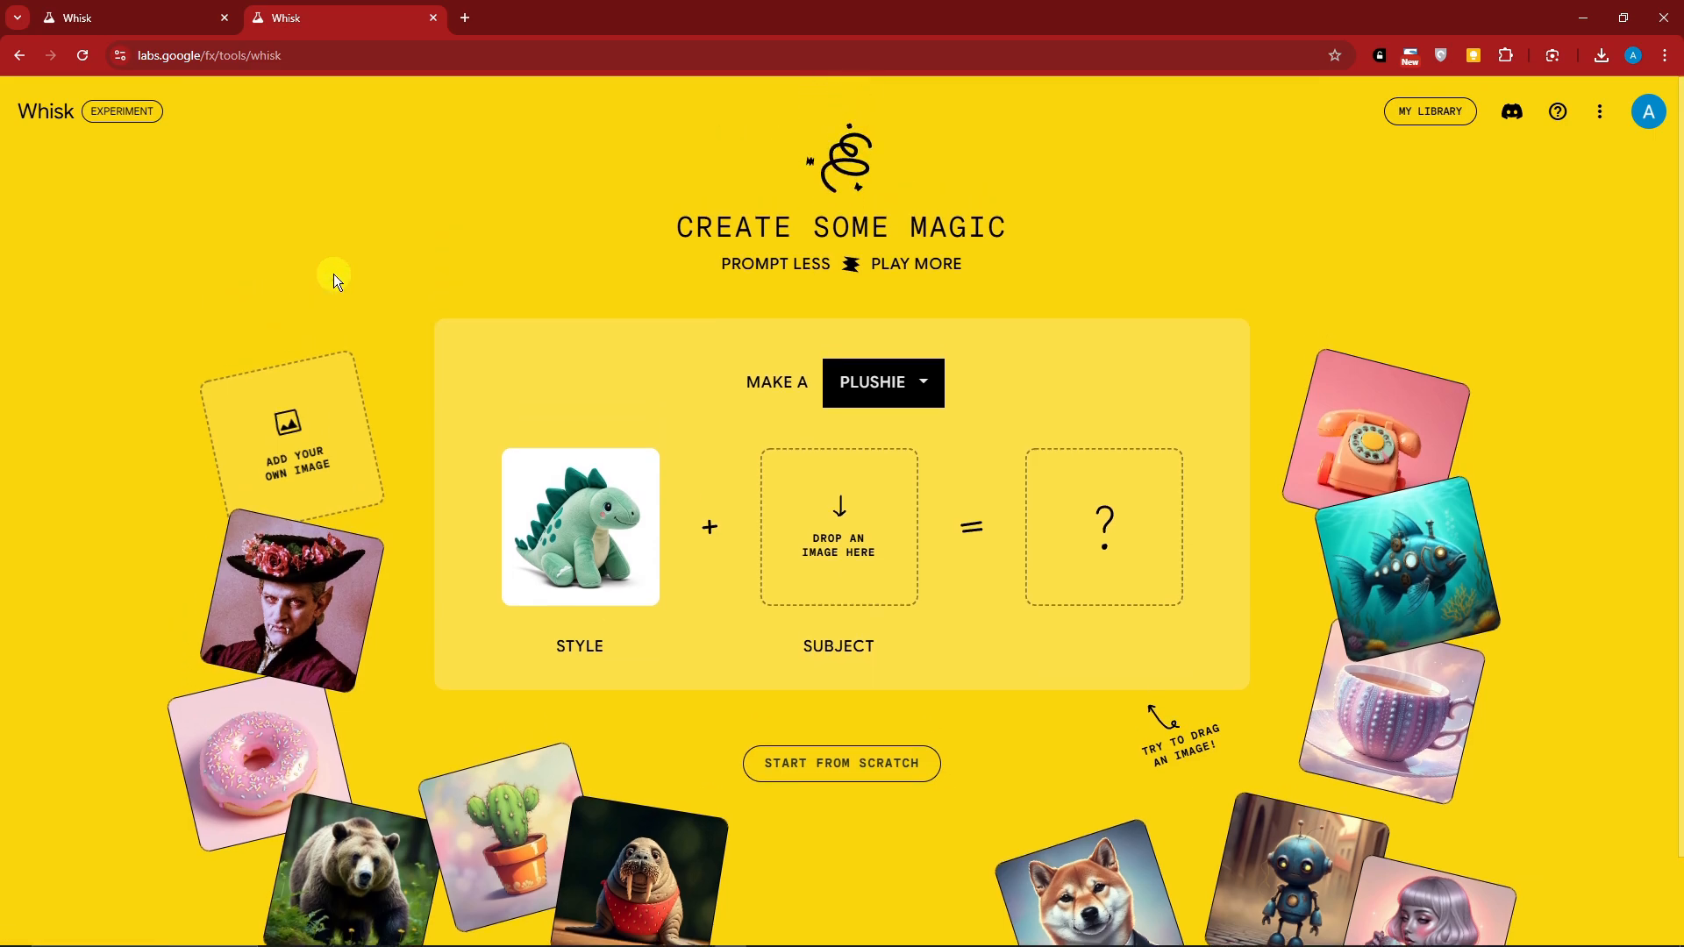
scroll(333, 279, down, 1)
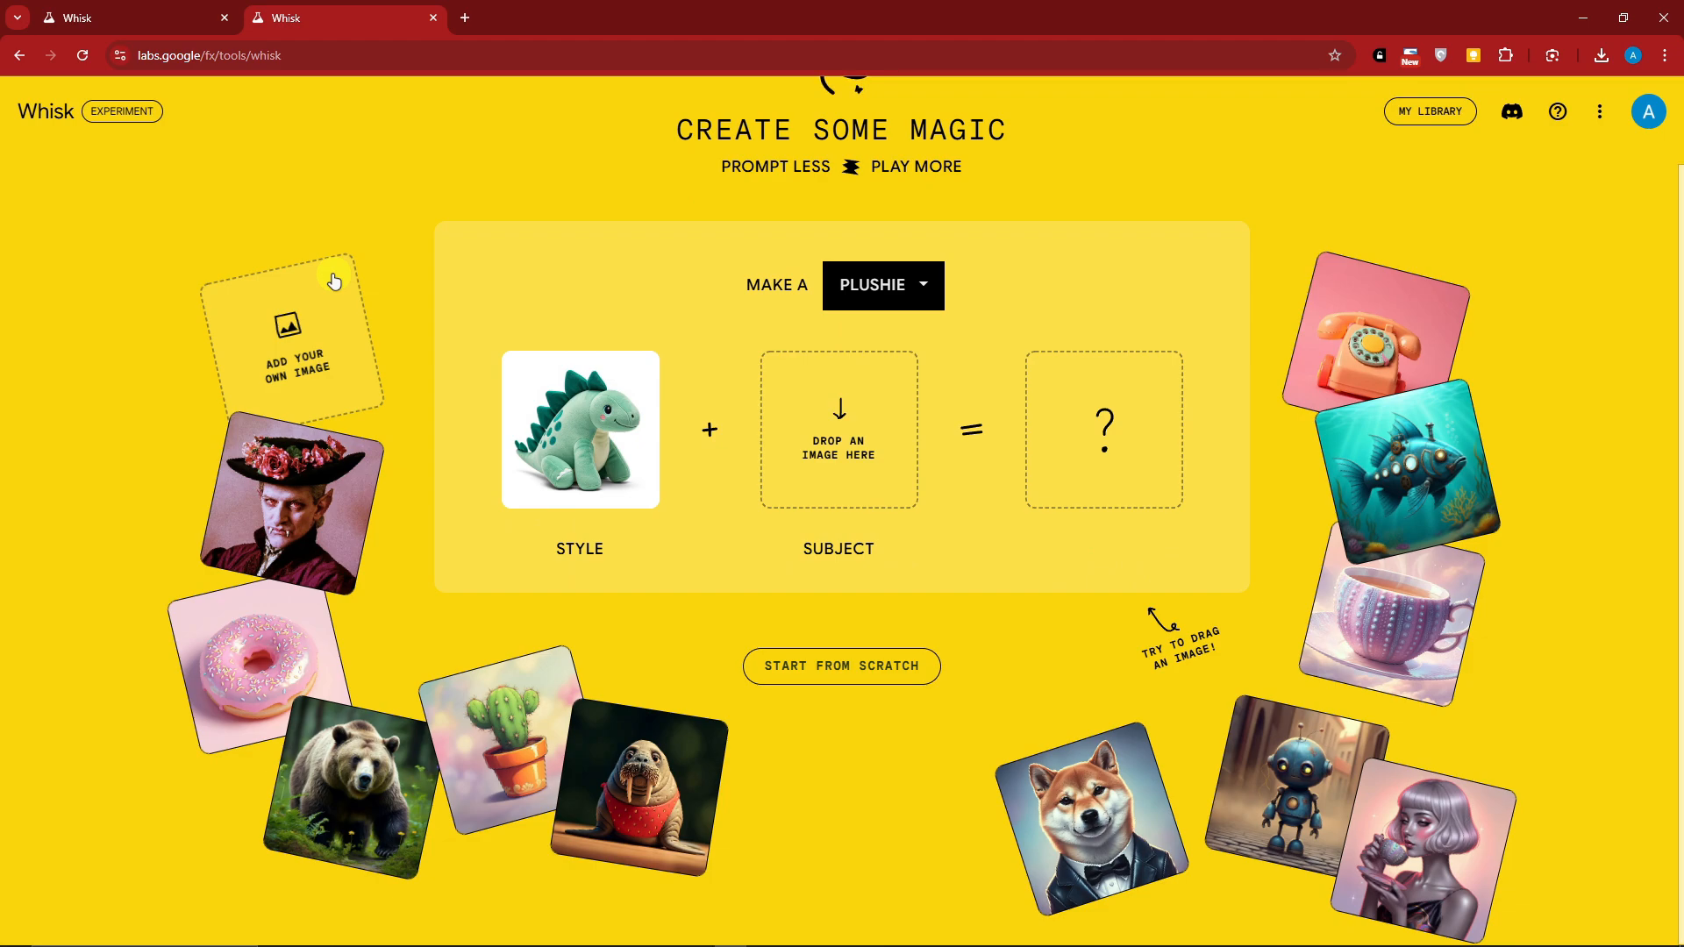
scroll(333, 281, up, 1)
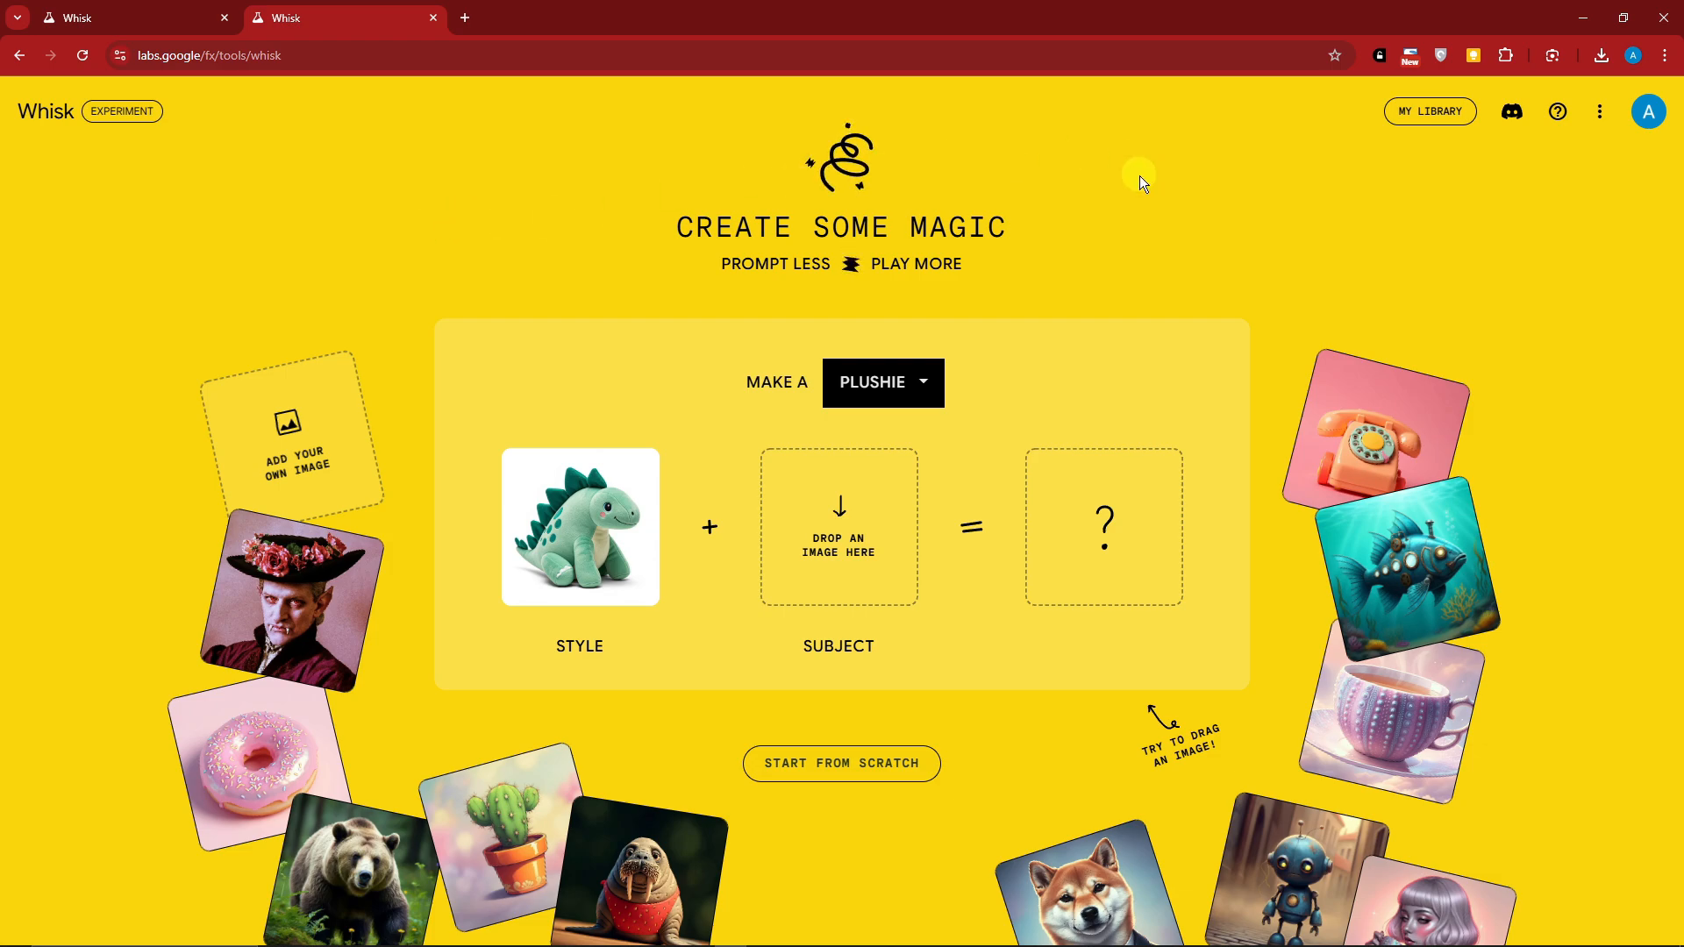
Bring up the NordVPN window to check the connected server, and put it away again
click(691, 930)
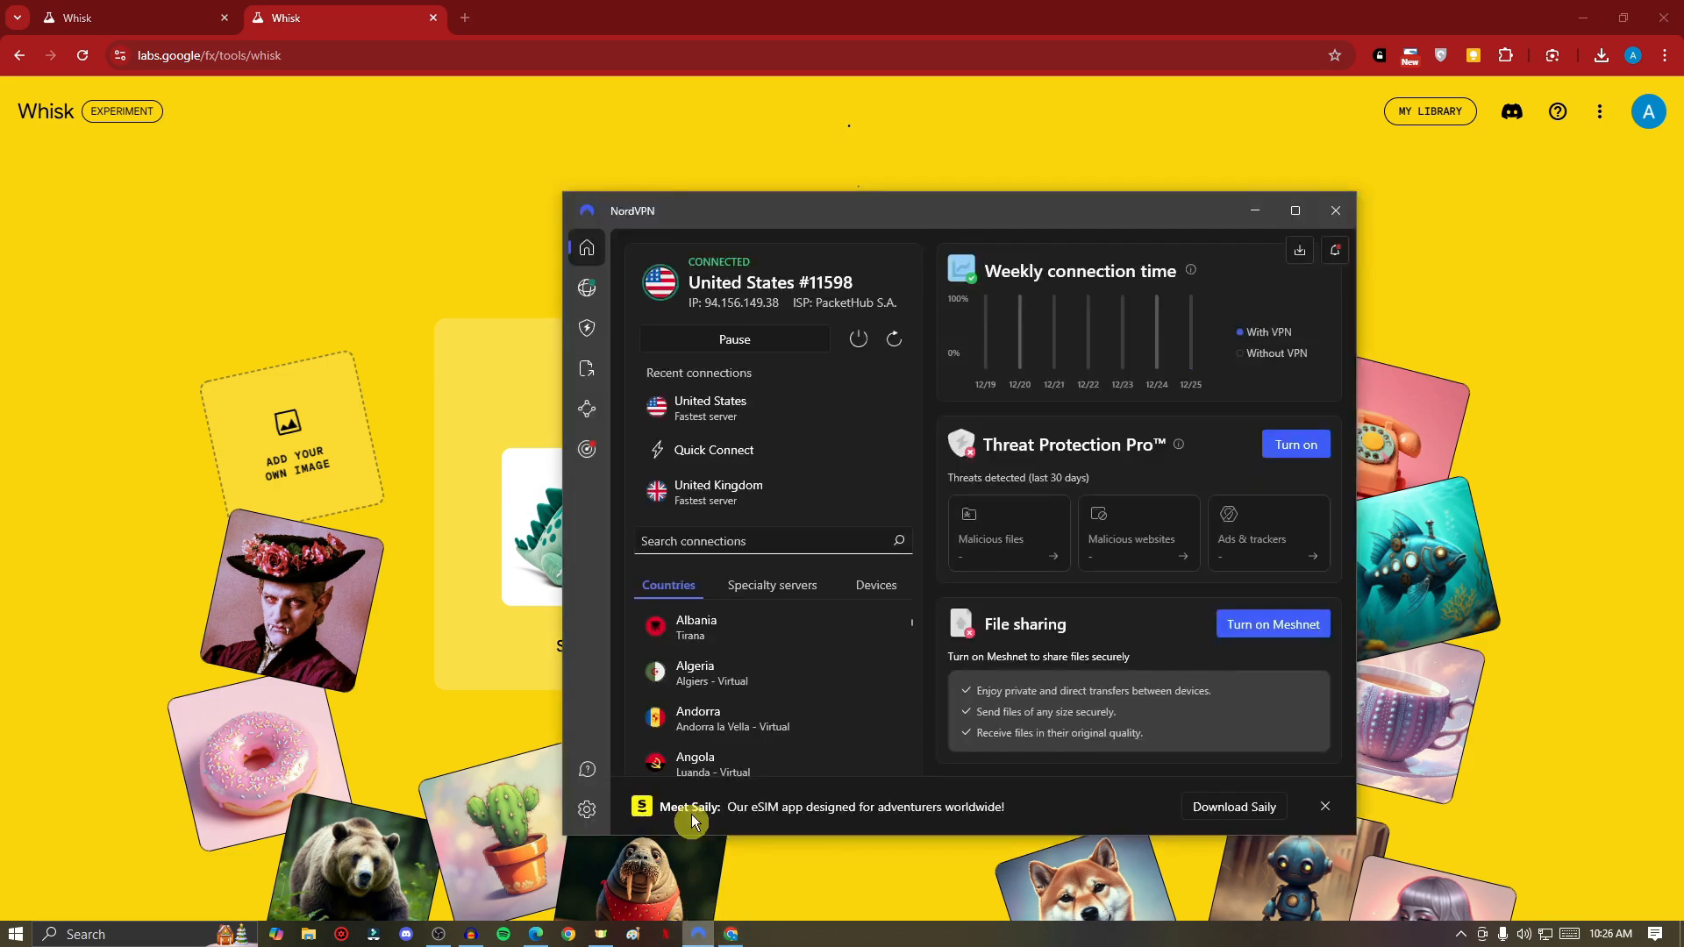
drag(1045, 219, 912, 207)
click(1124, 198)
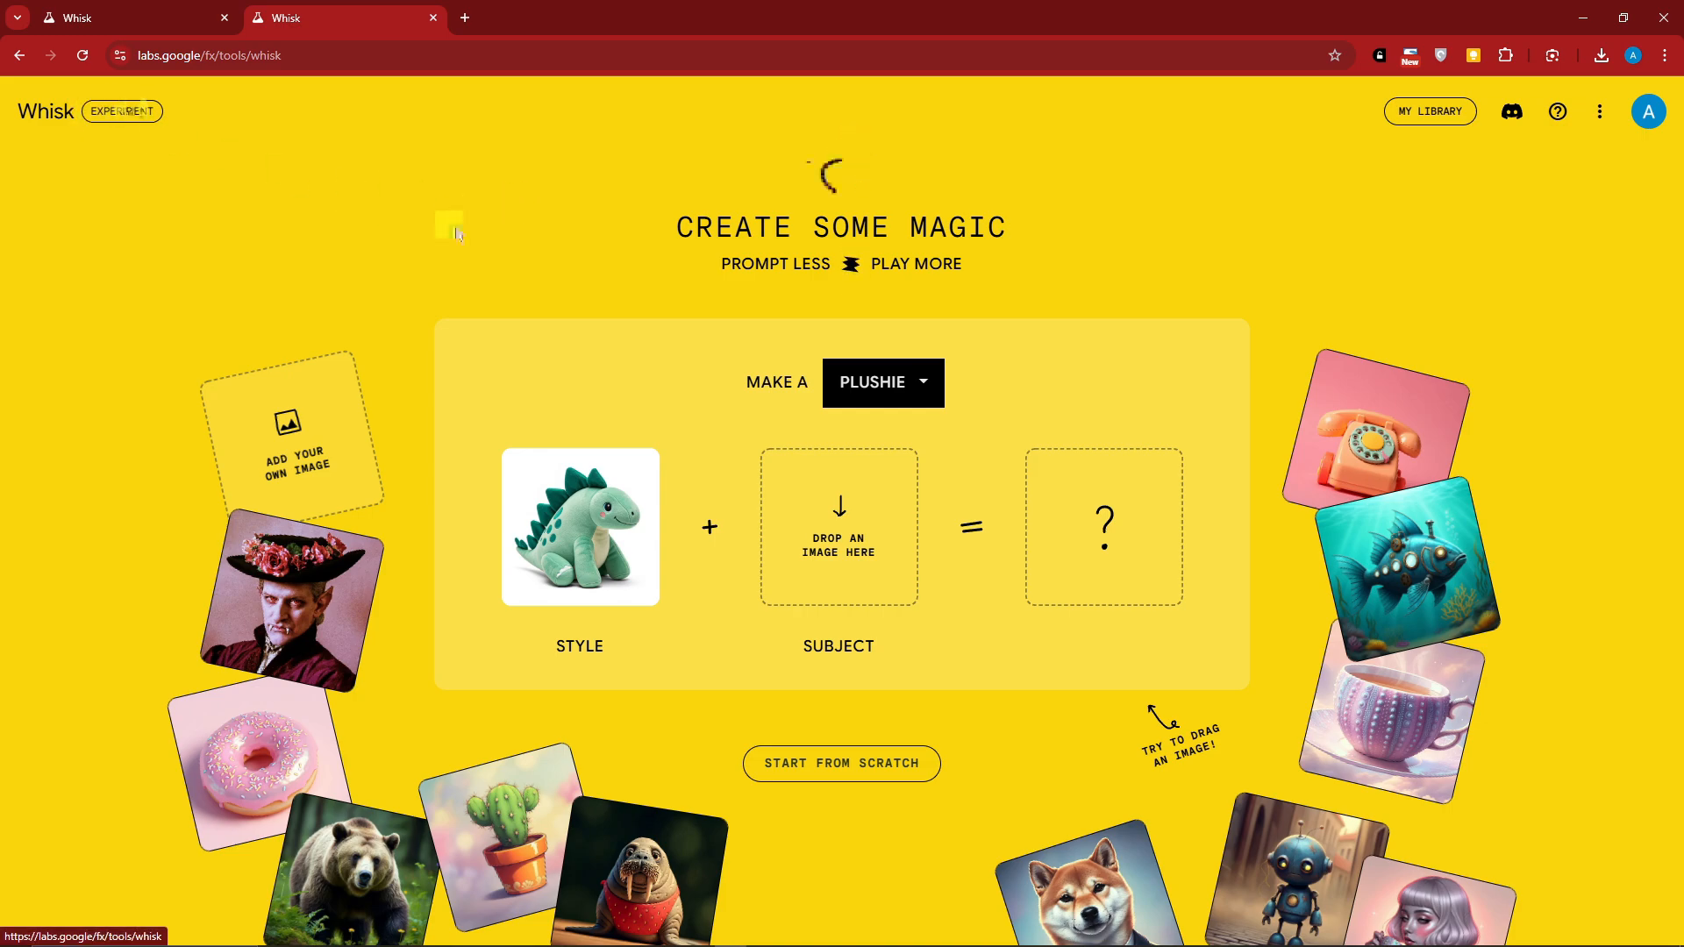
View the product types offered for the "Make a" choice without changing the selection
click(924, 385)
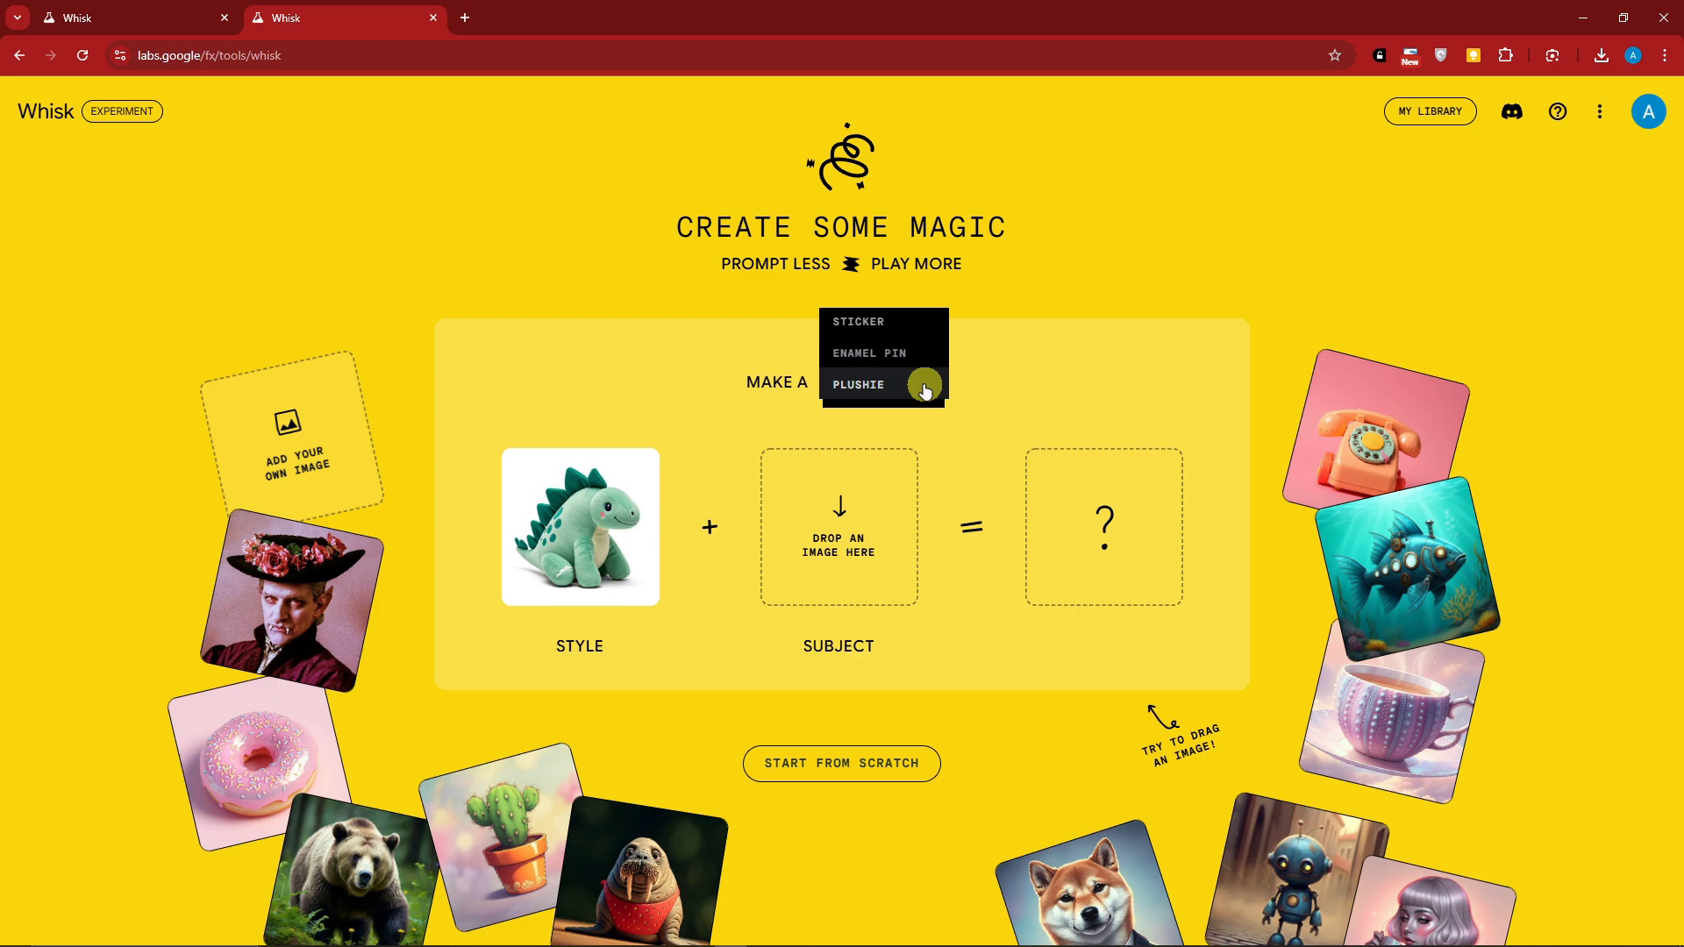
click(1134, 260)
scroll(1114, 325, down, 1)
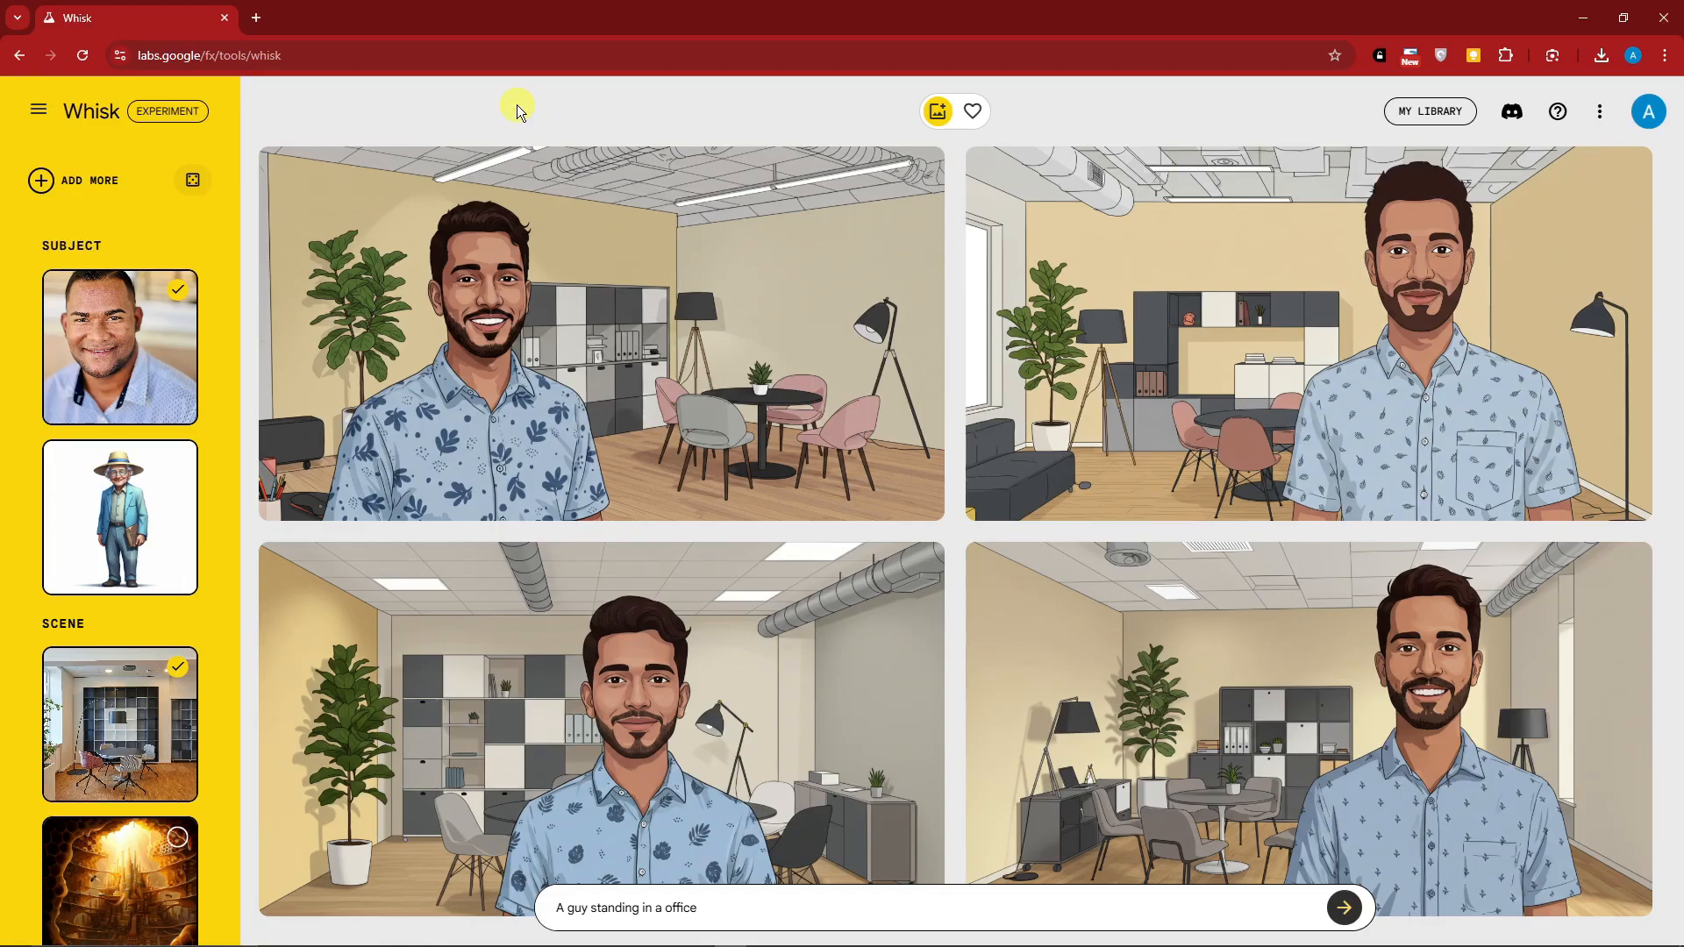
View the previously generated images in the library and return to the Whisk project
triple_click(688, 912)
click(703, 910)
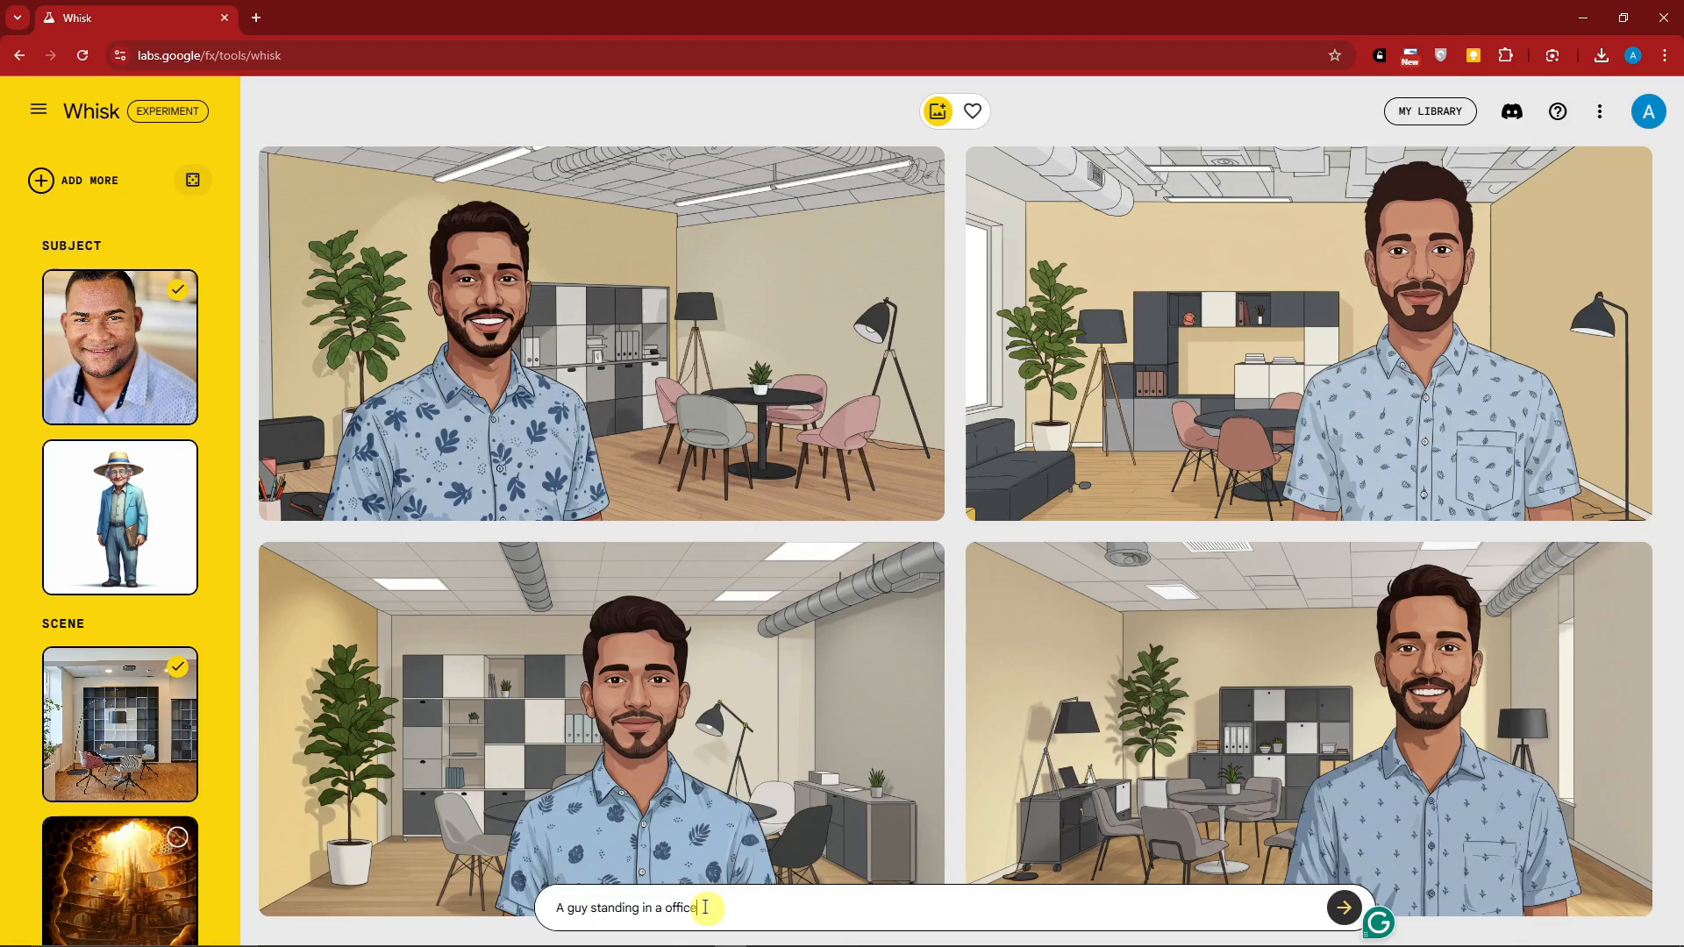
click(1451, 112)
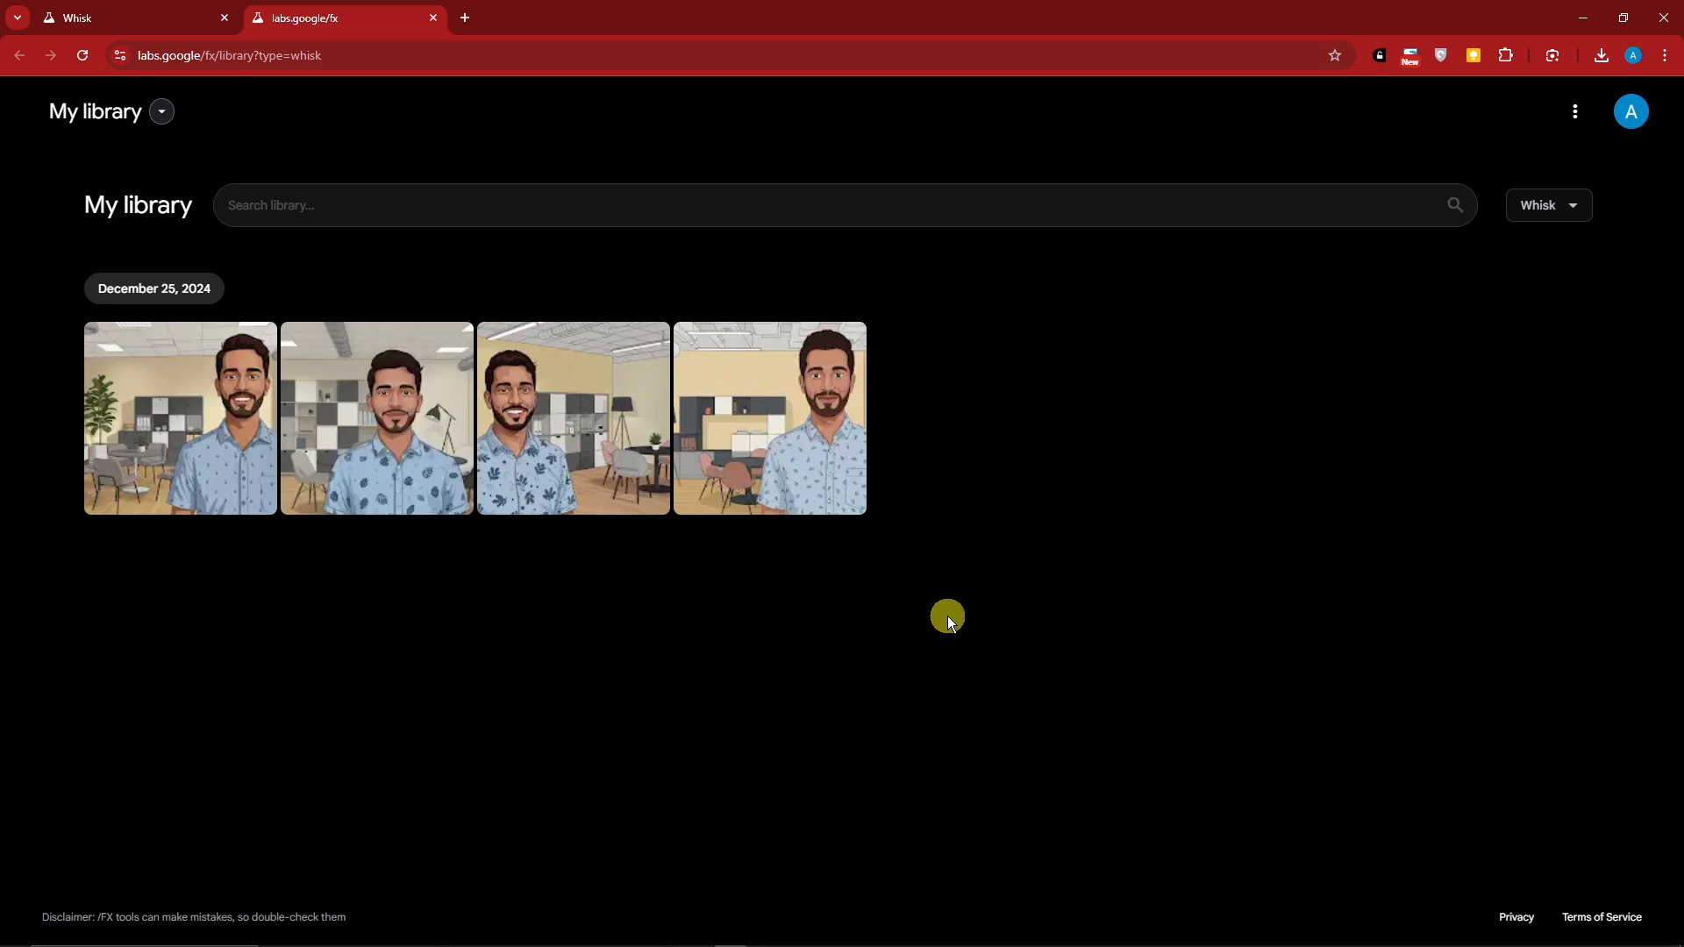
click(433, 17)
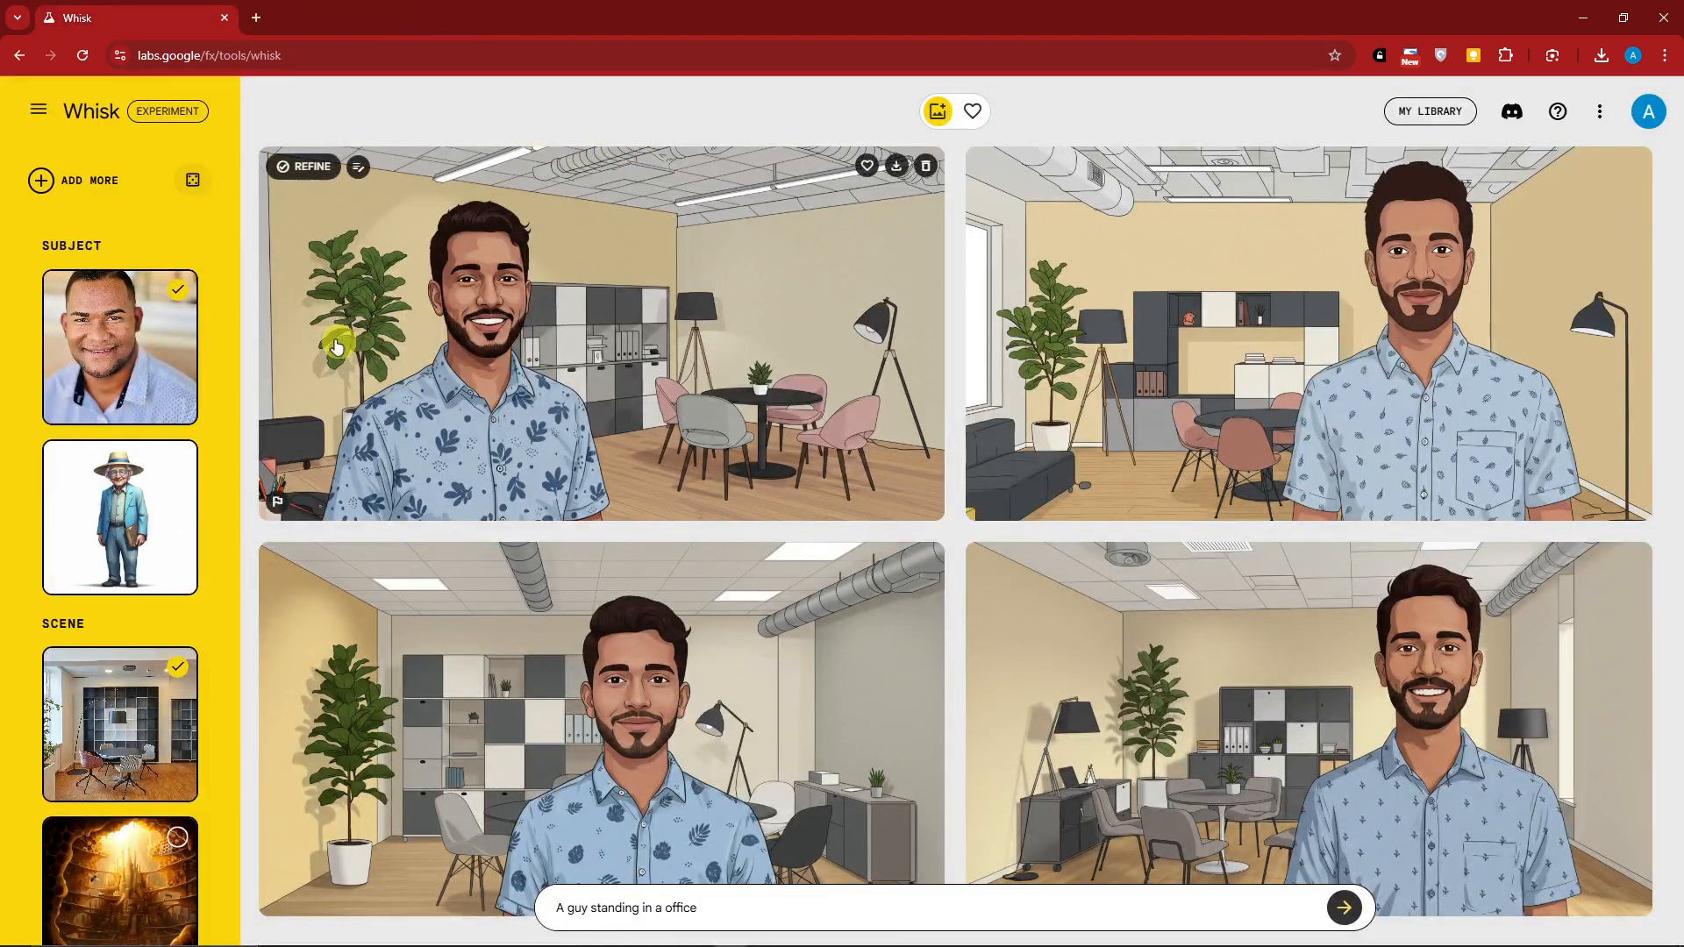
Remove all existing subject, scene and style images from the project
click(176, 403)
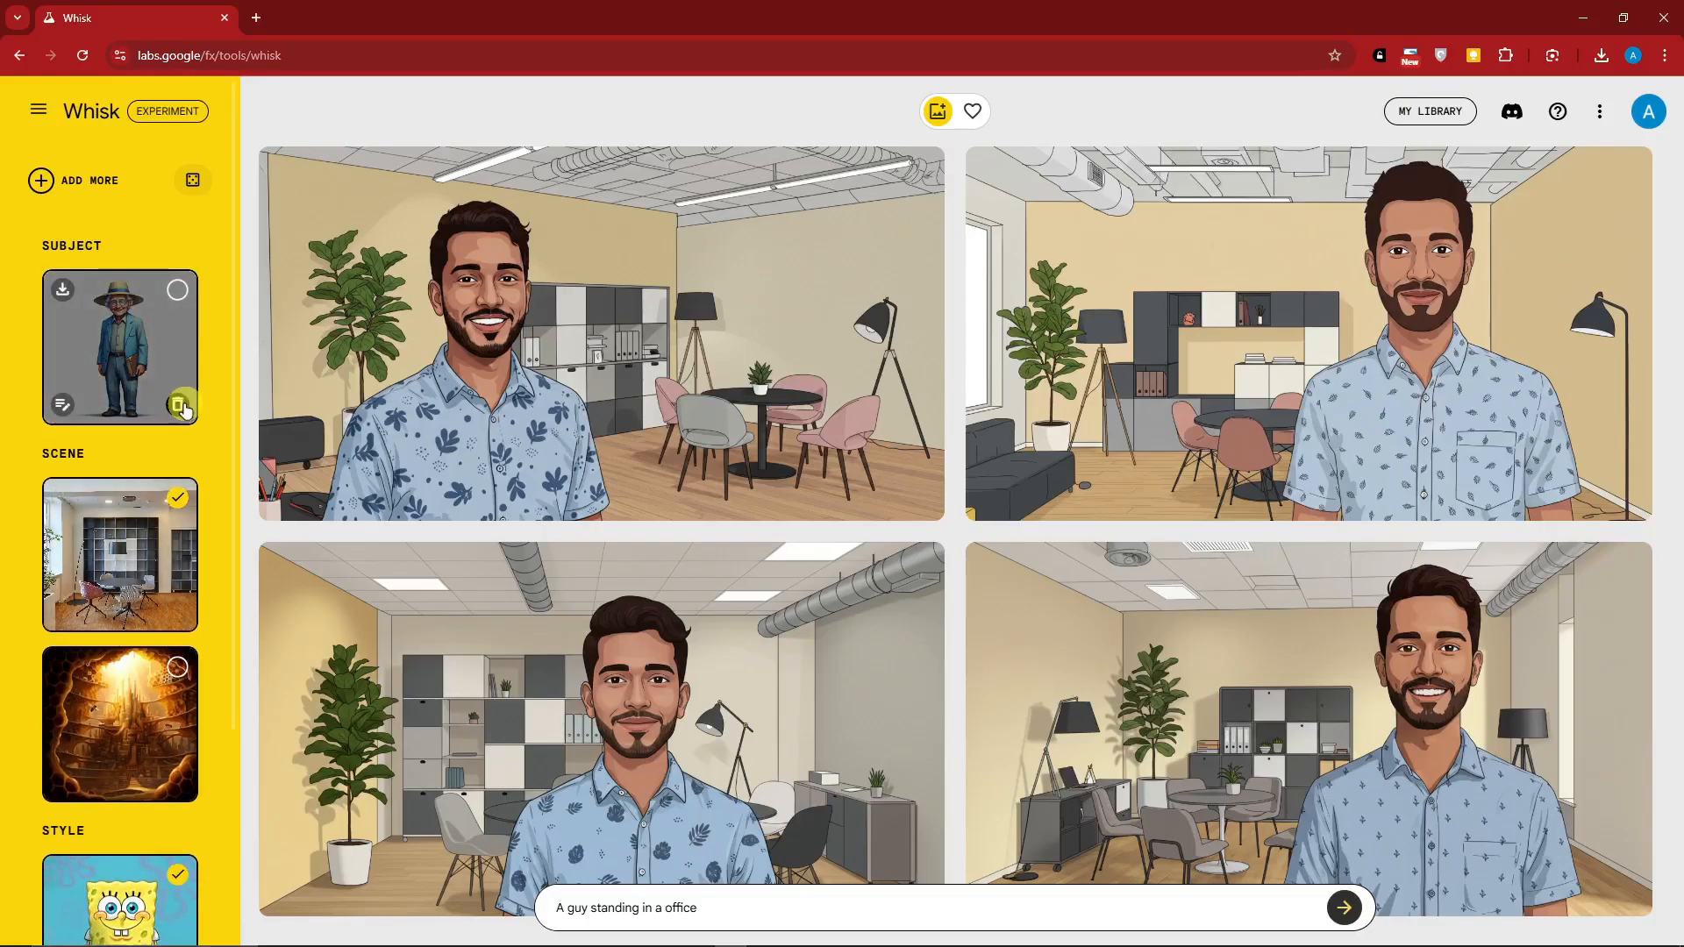
click(176, 404)
click(177, 613)
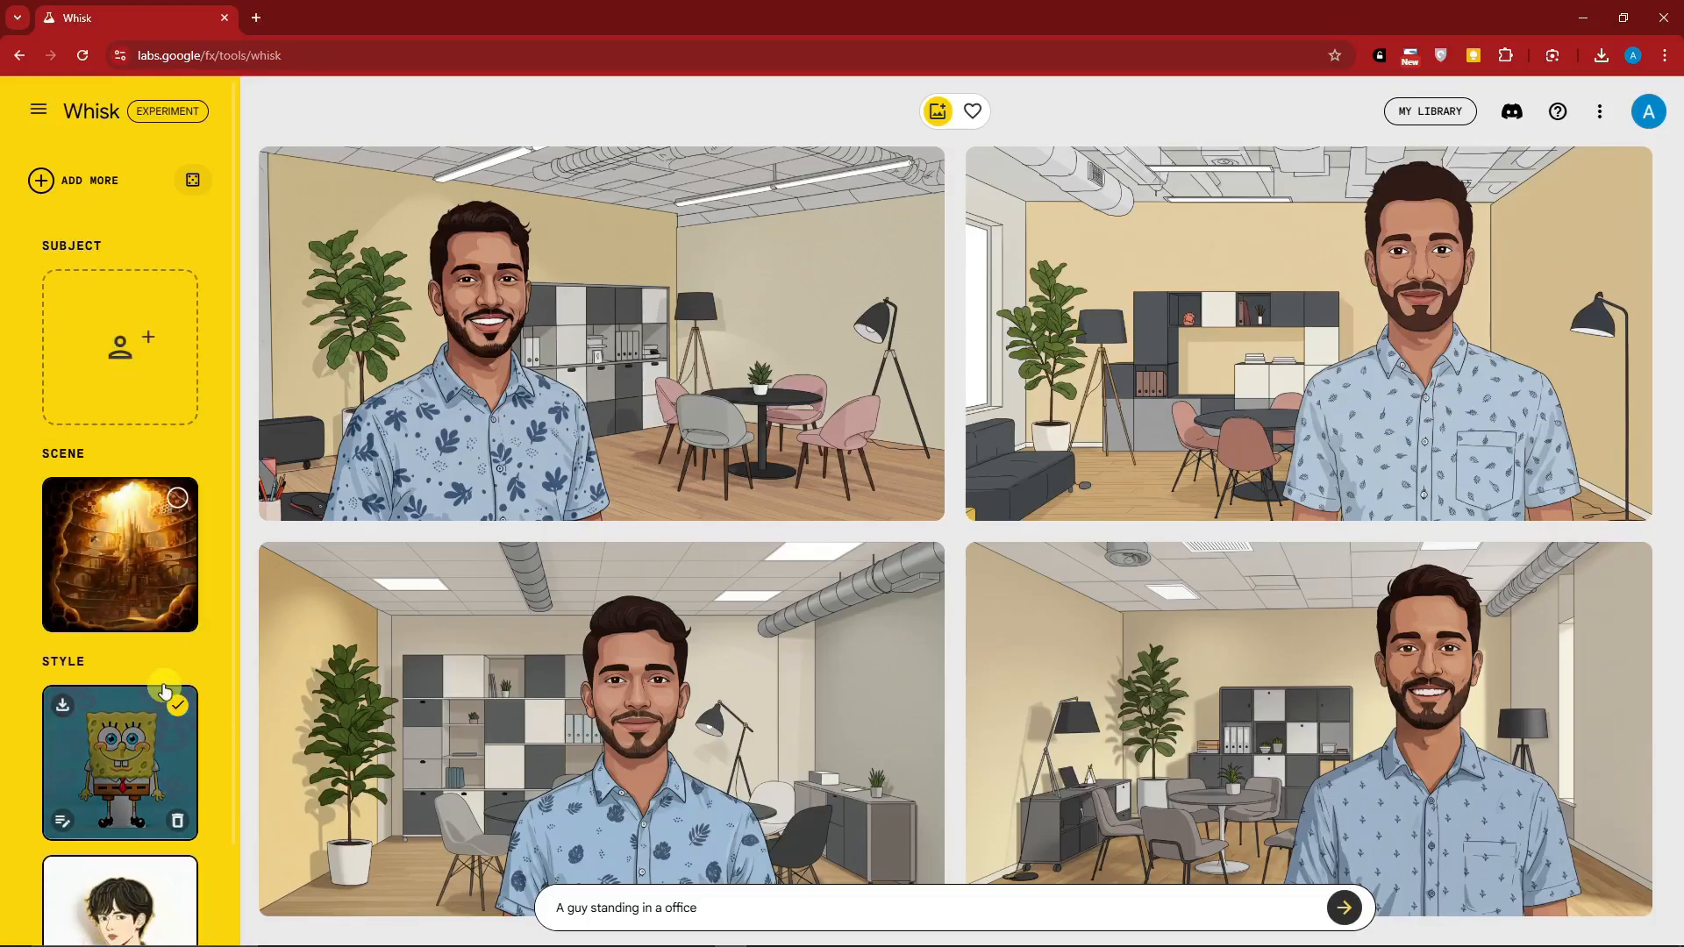
click(178, 616)
scroll(178, 710, down, 2)
click(180, 712)
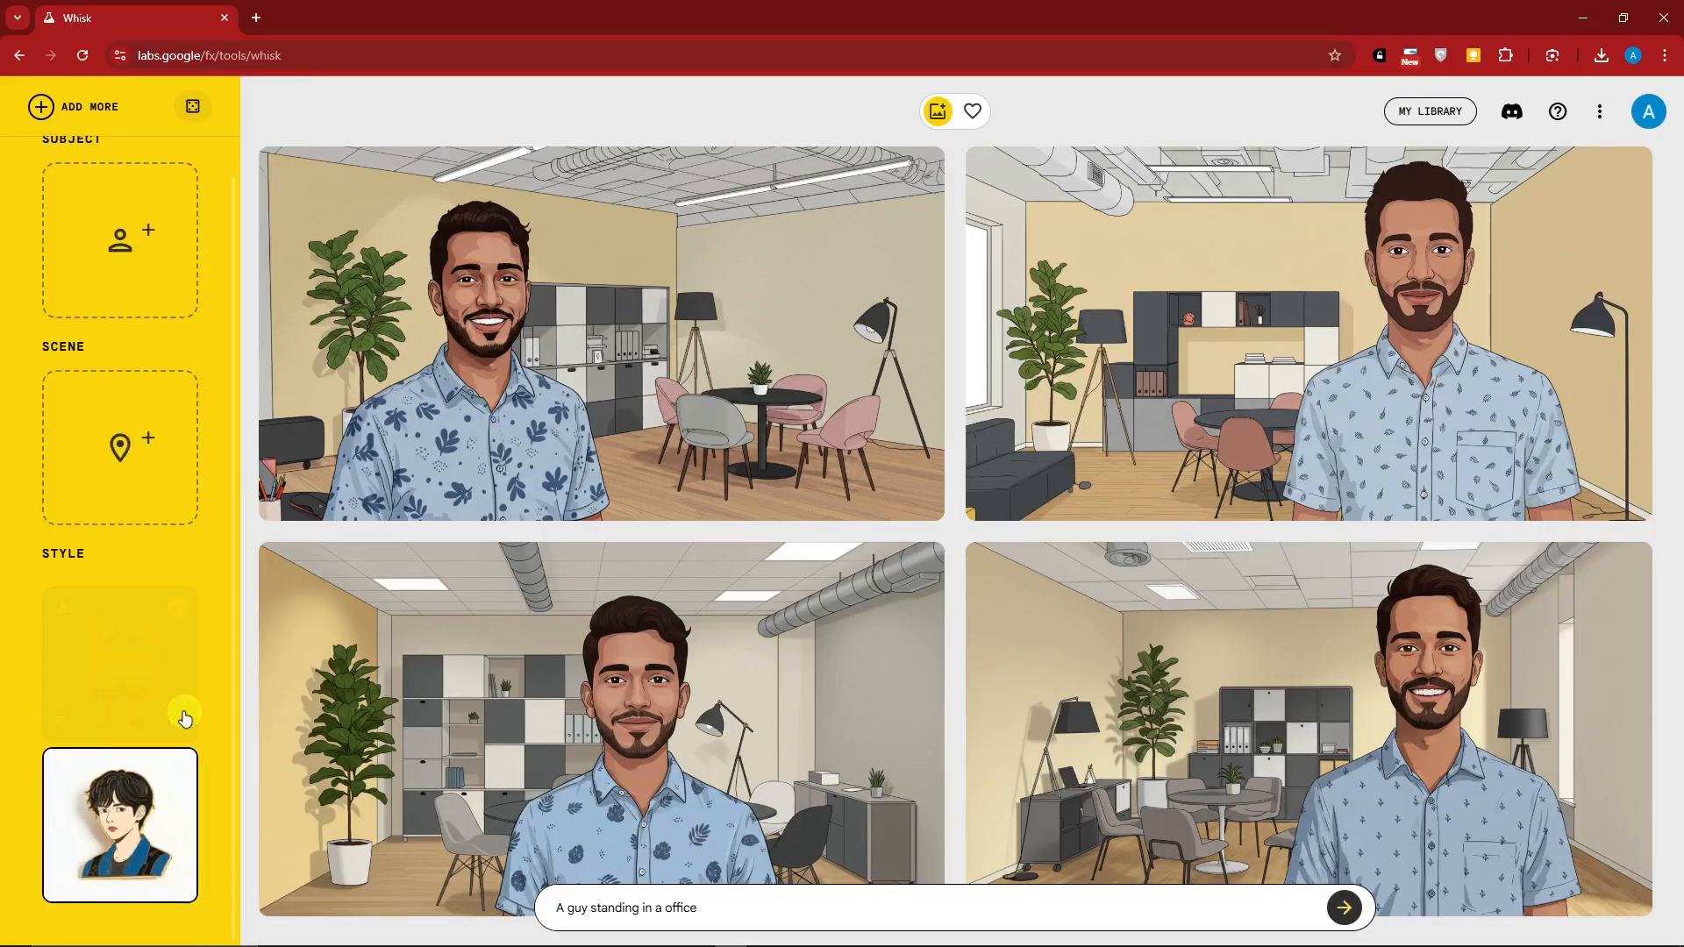
click(178, 820)
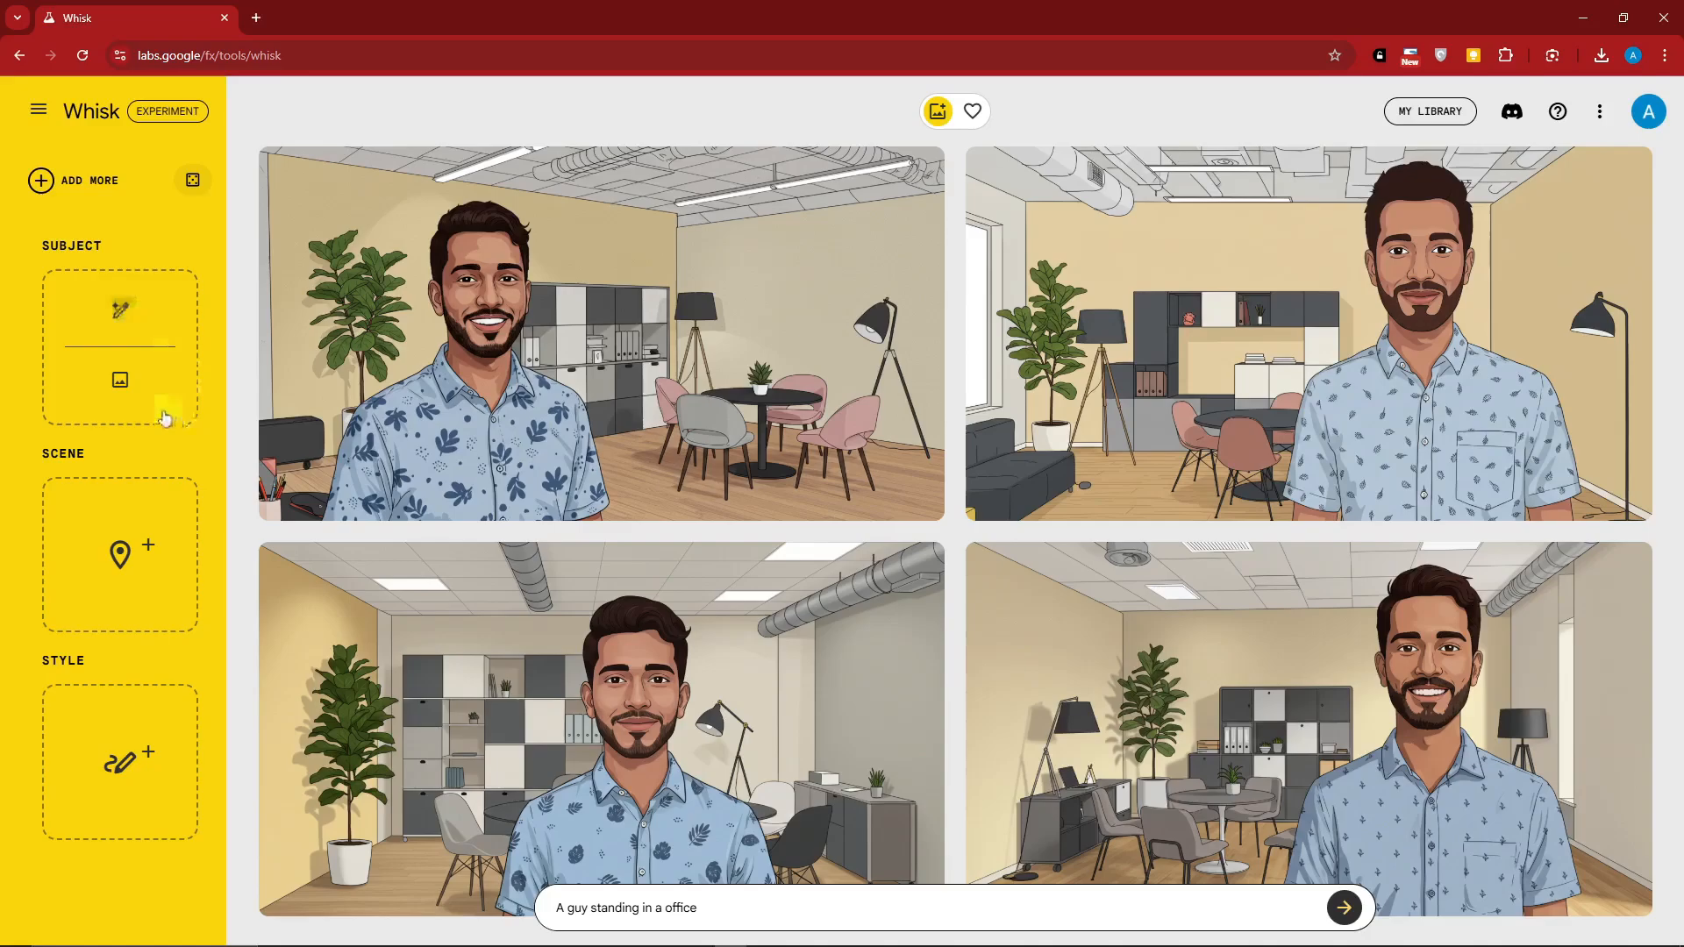
Upload the photo of the long-haired woman in a white top from the Downloads folder as the subject
click(121, 315)
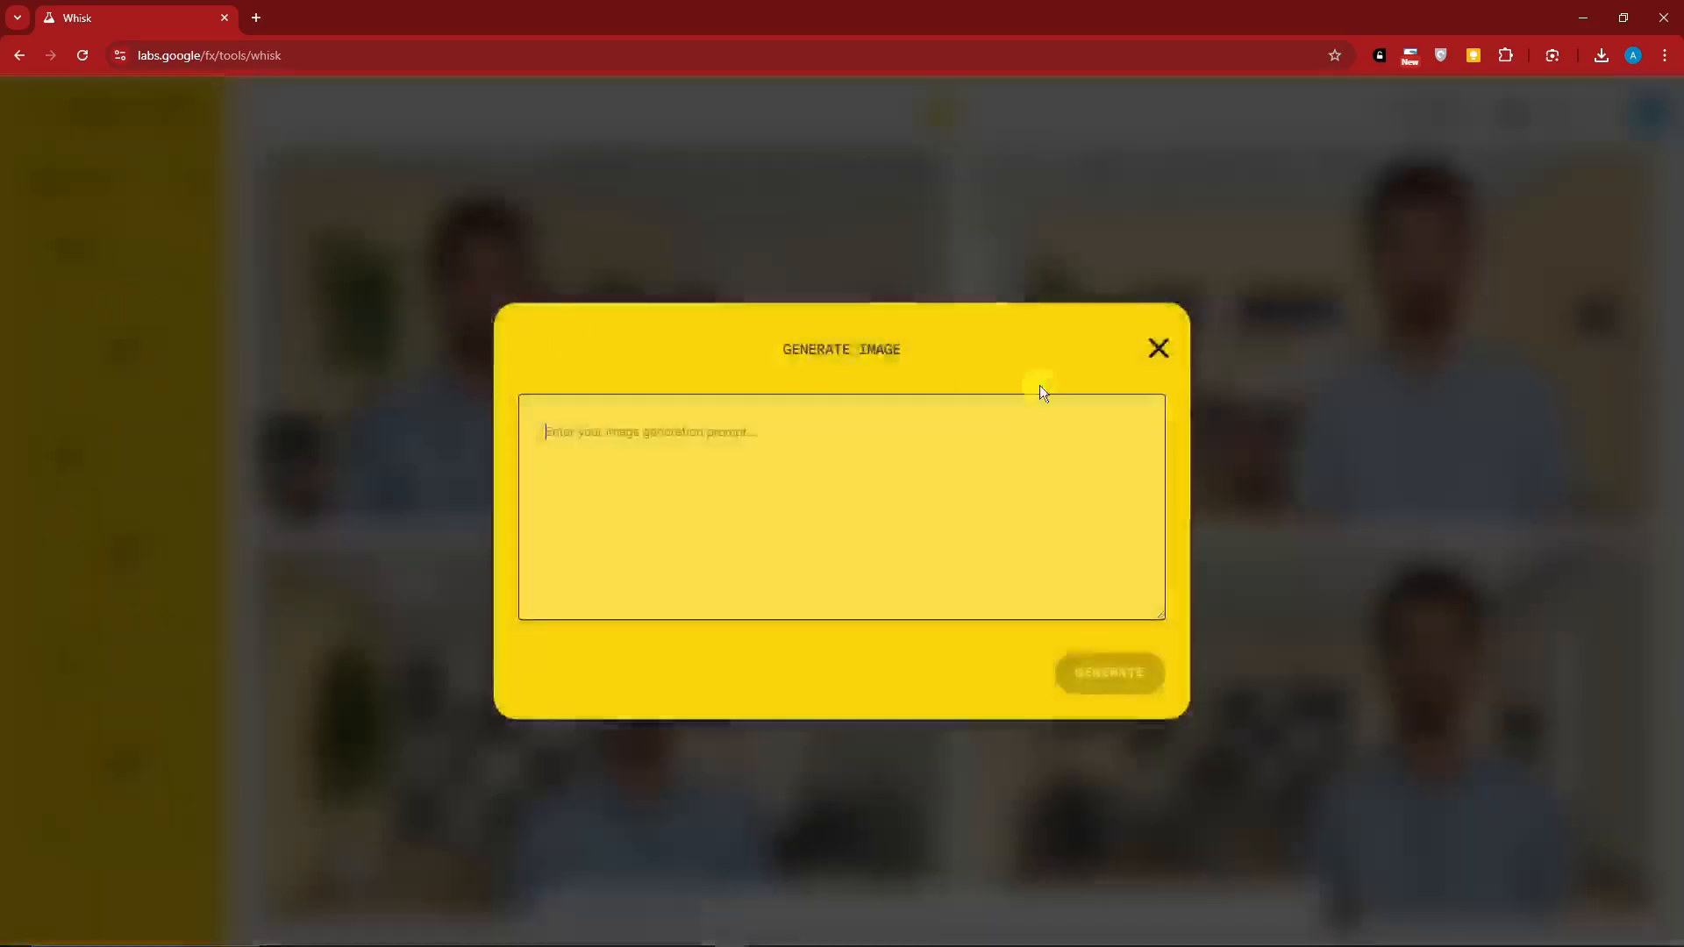
click(1161, 353)
click(123, 386)
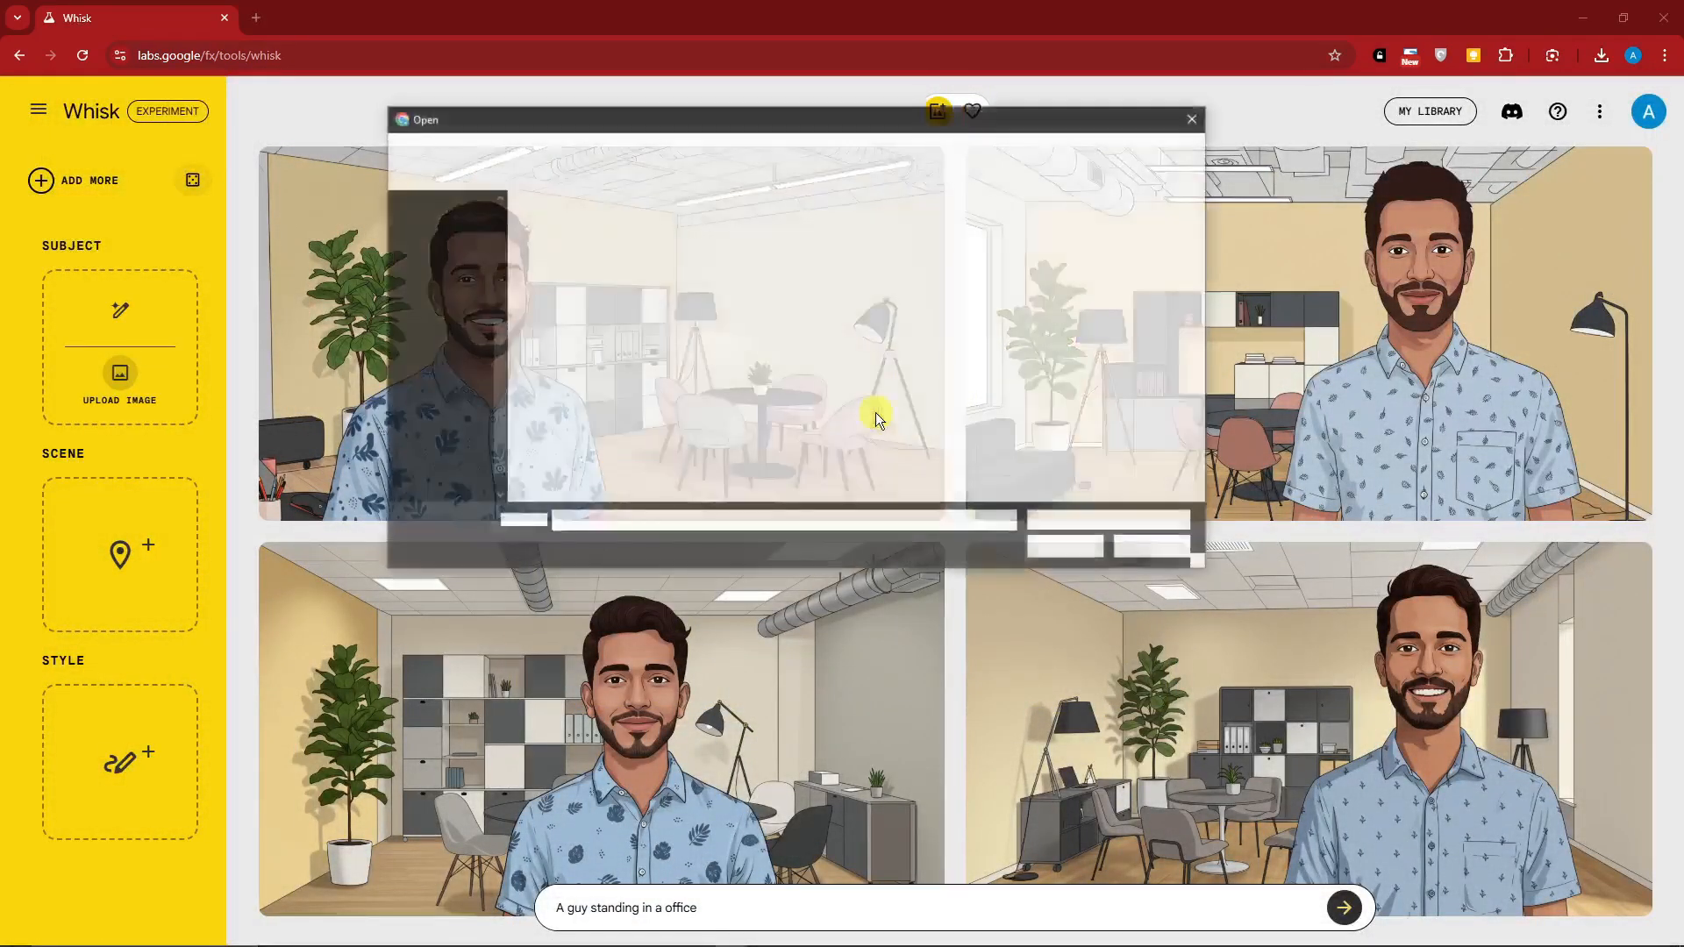
scroll(478, 252, up, 4)
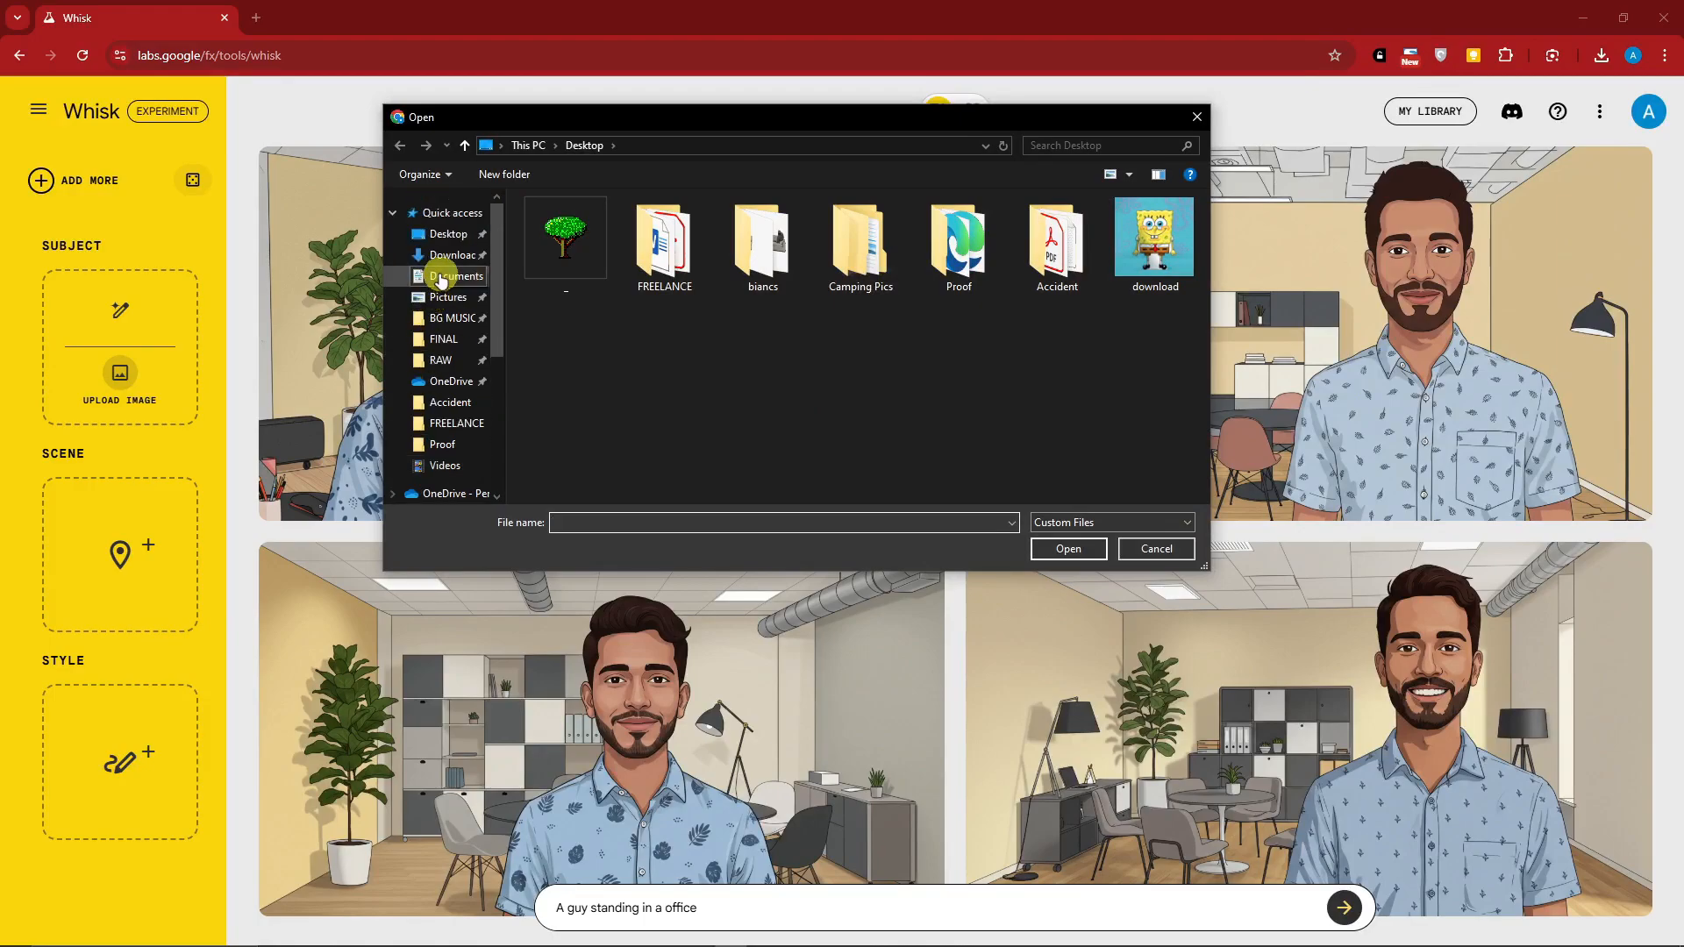
click(449, 256)
scroll(1022, 316, down, 10)
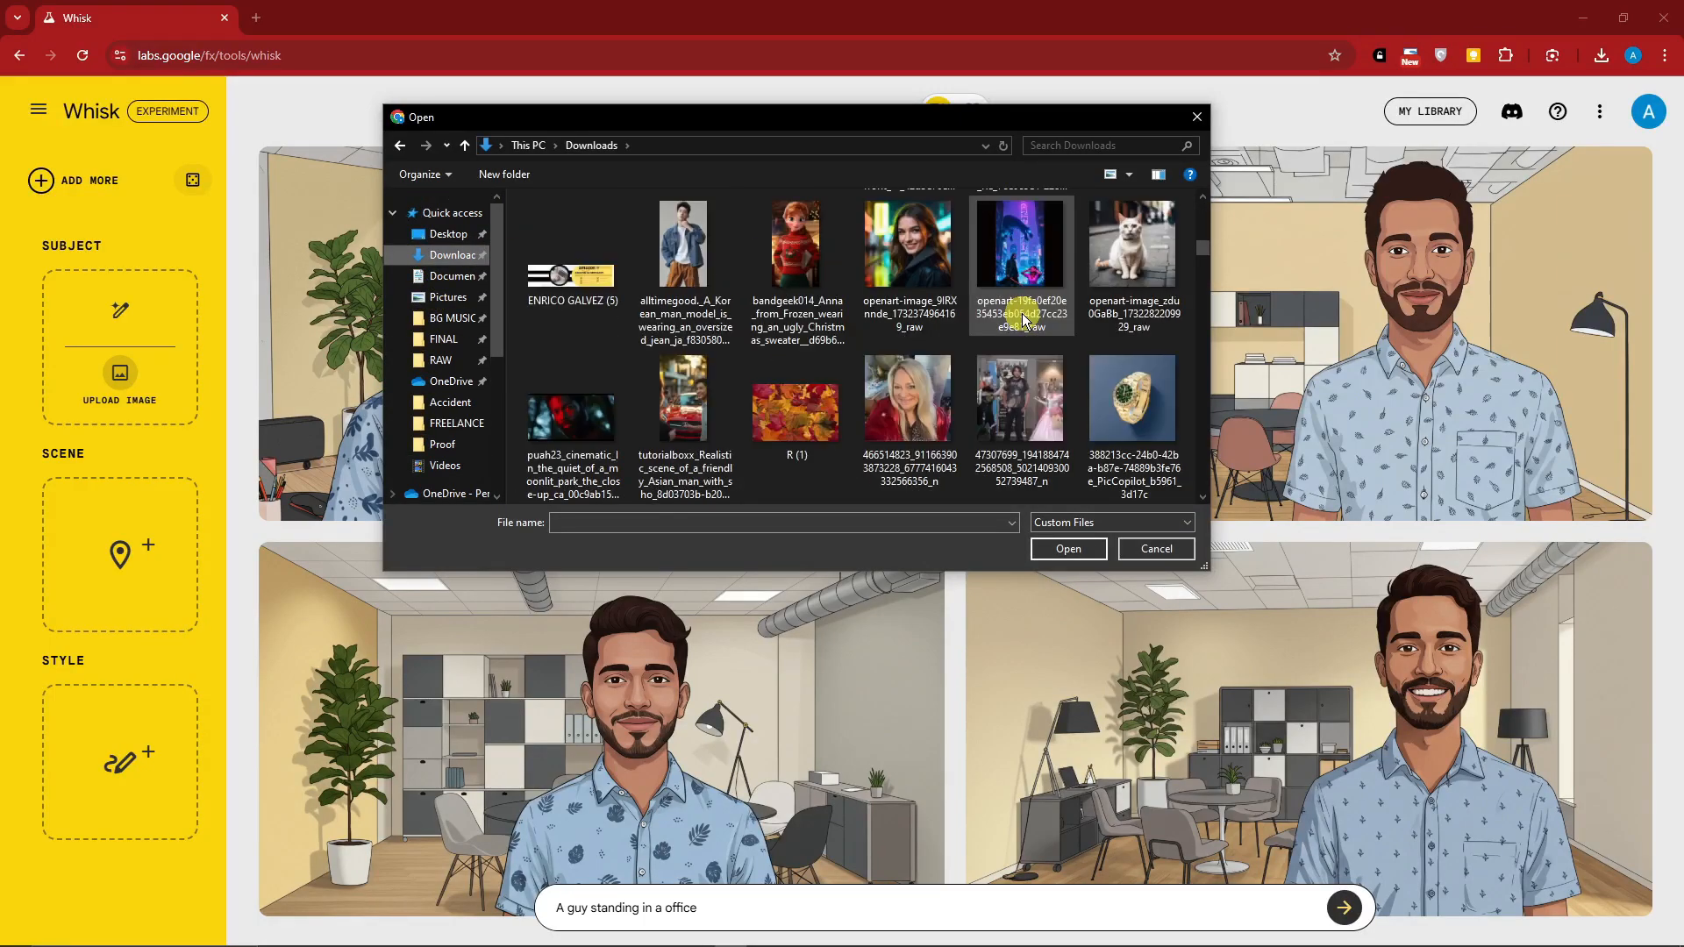
scroll(1024, 318, down, 3)
scroll(1023, 318, down, 5)
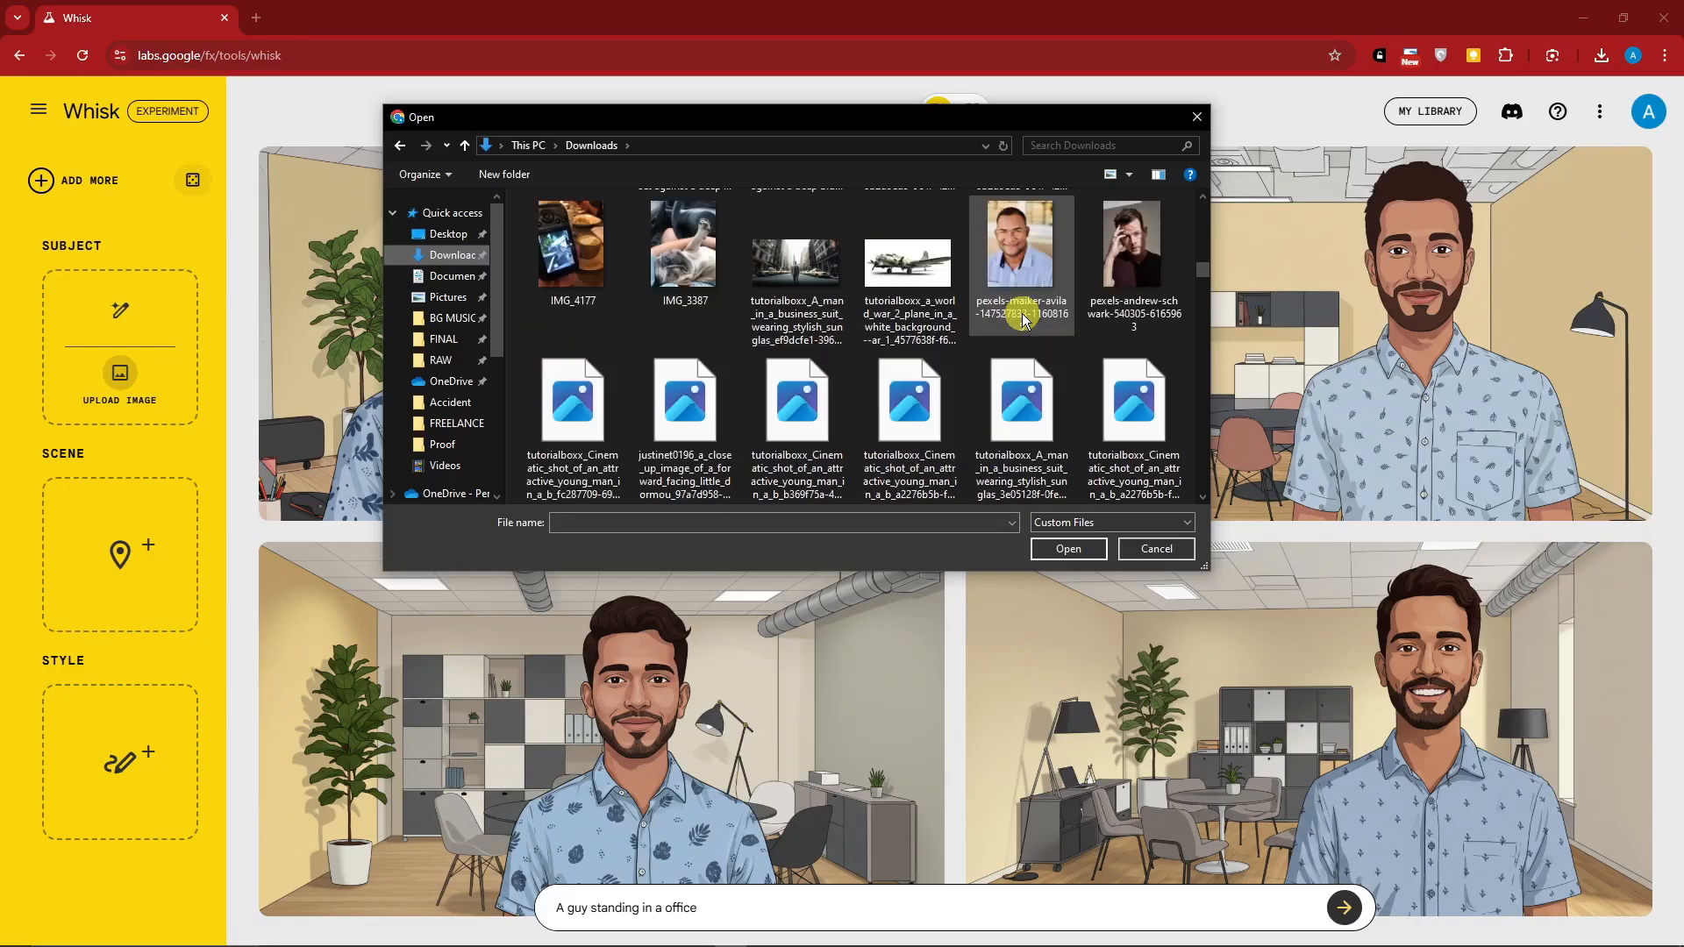
scroll(1022, 317, down, 3)
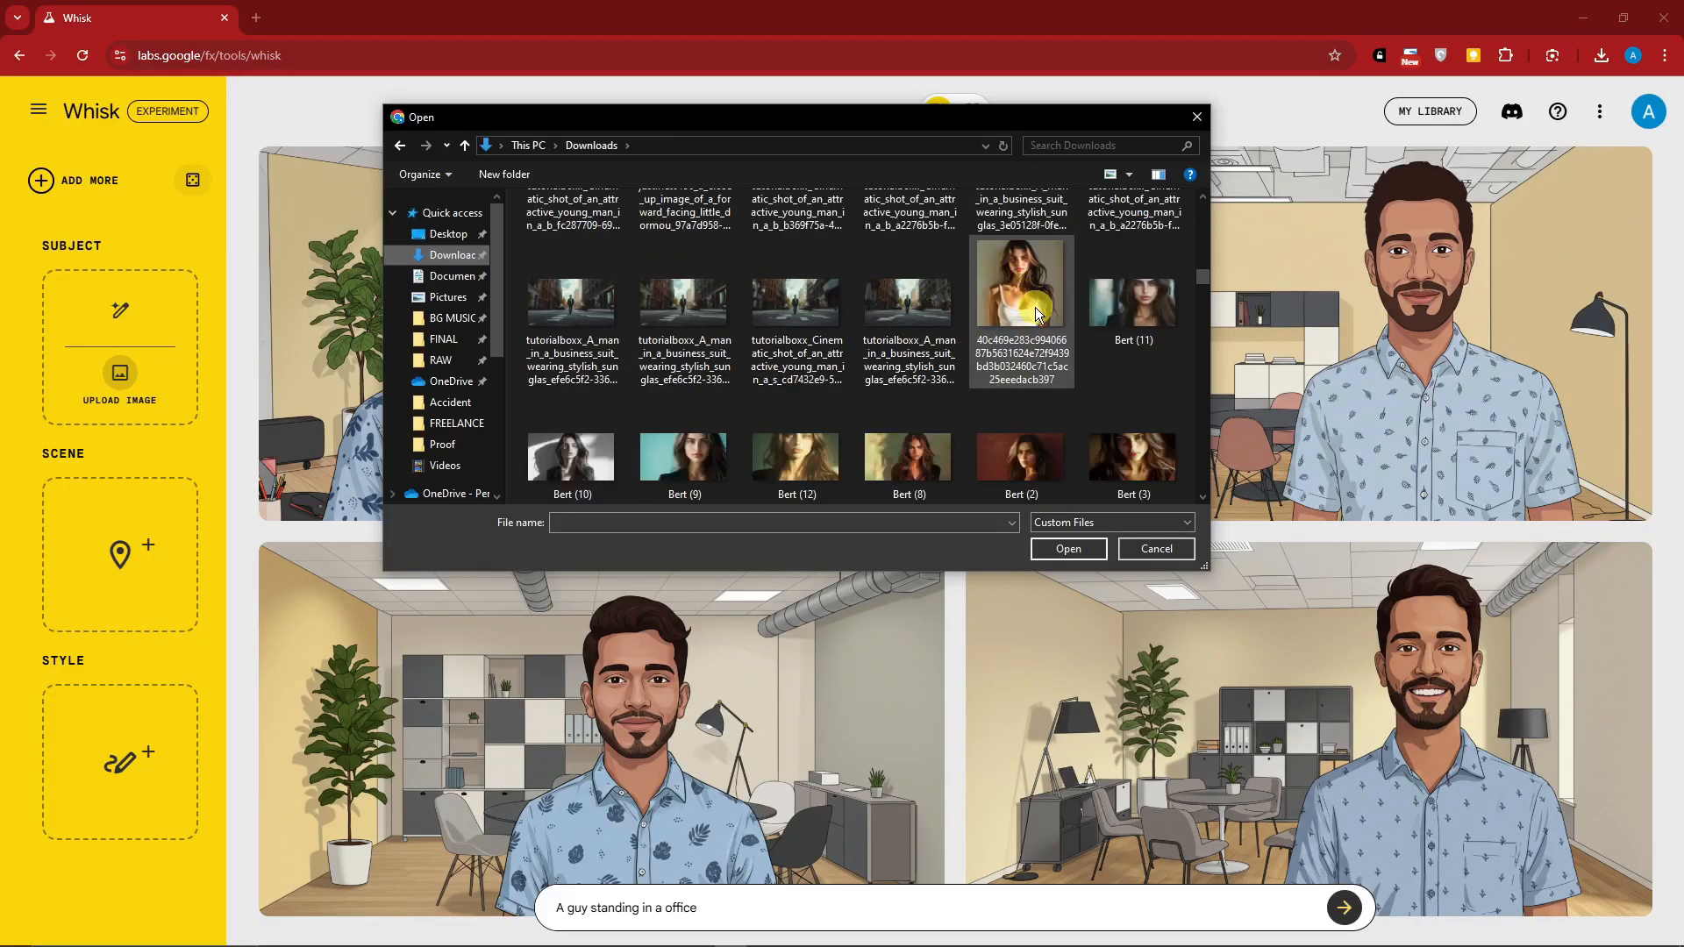
scroll(1037, 321, down, 2)
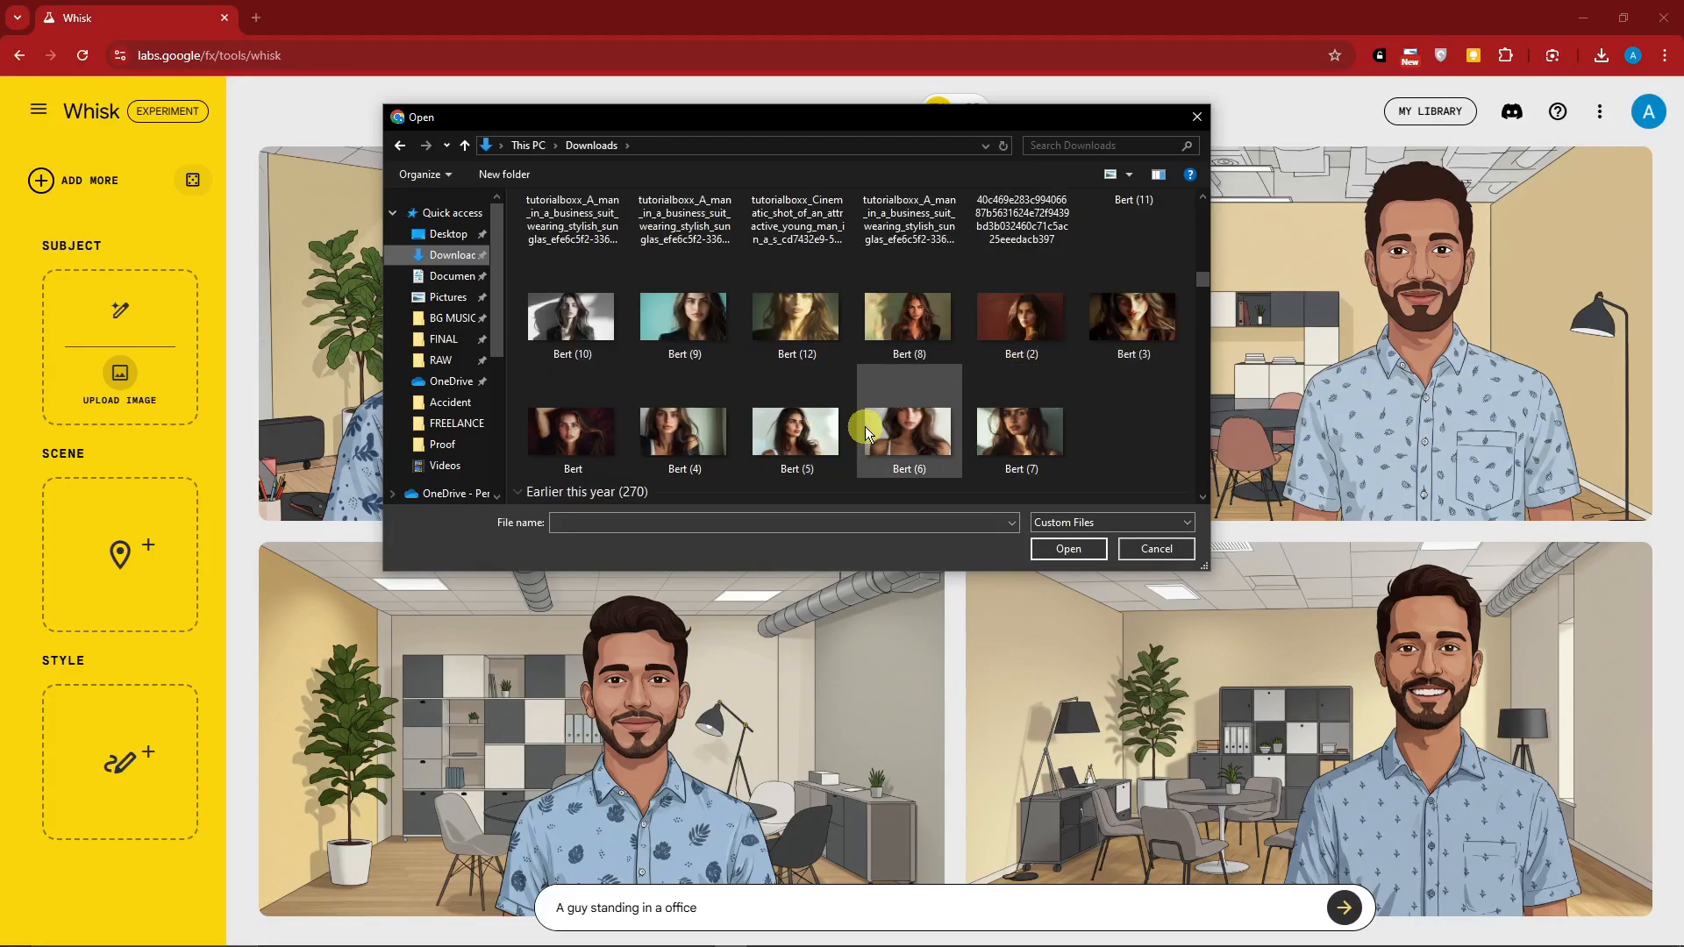
double_click(1022, 395)
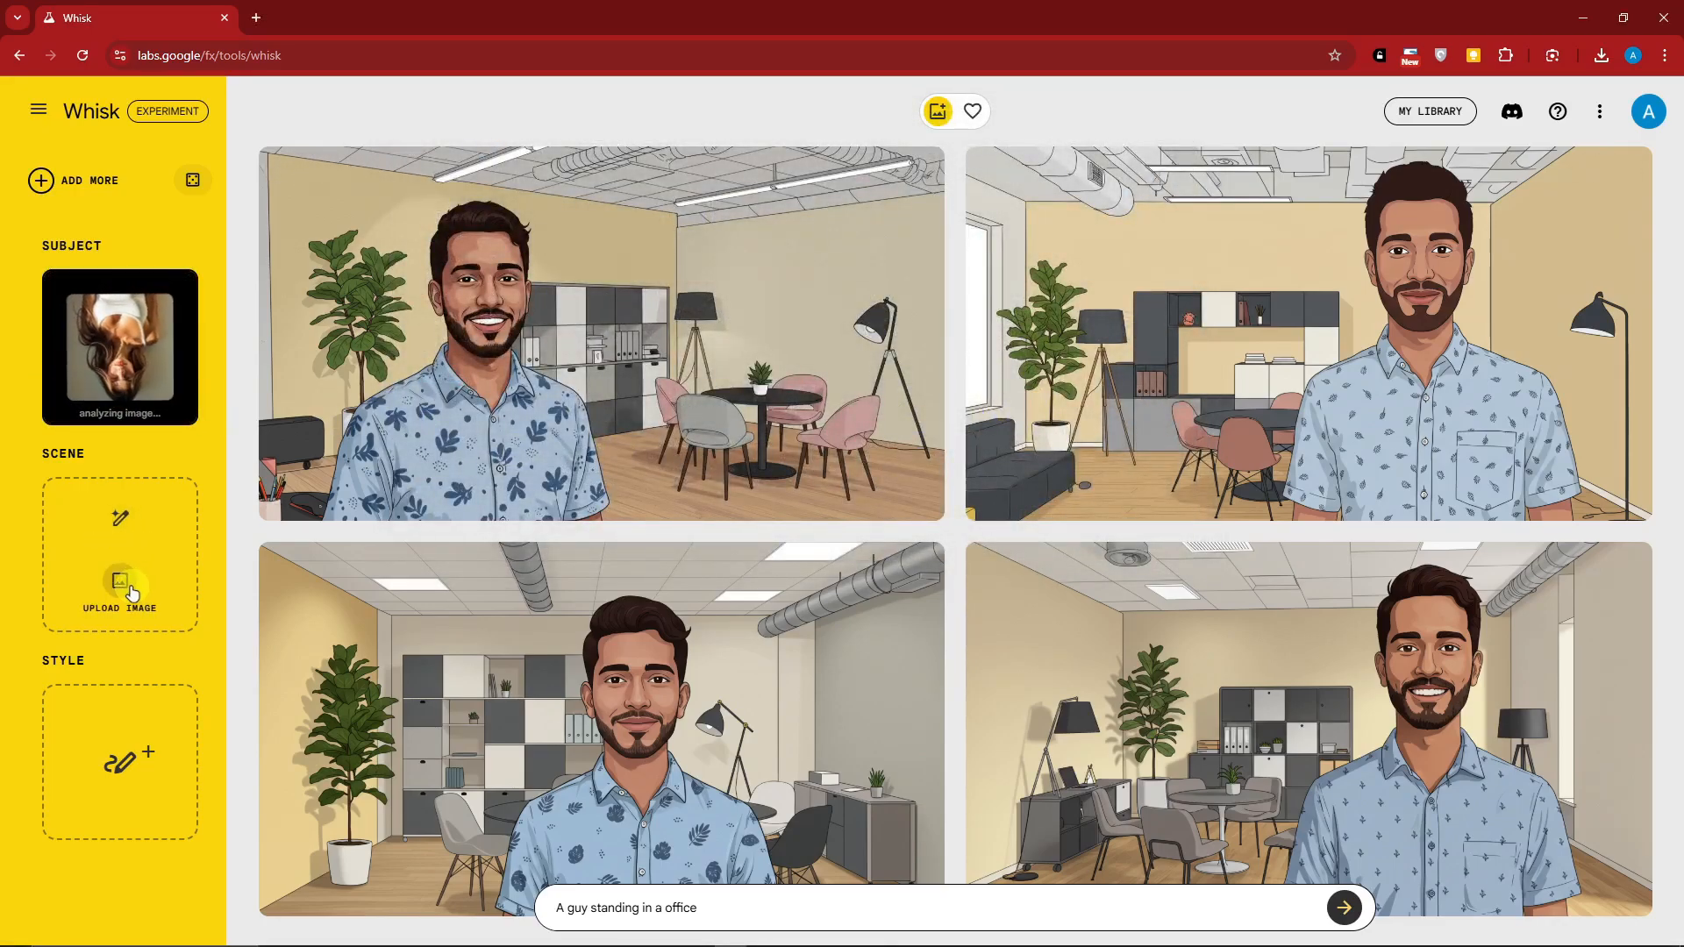
Upload the dark beach-in-Crete picture from Downloads as the scene image
scroll(780, 400, down, 1)
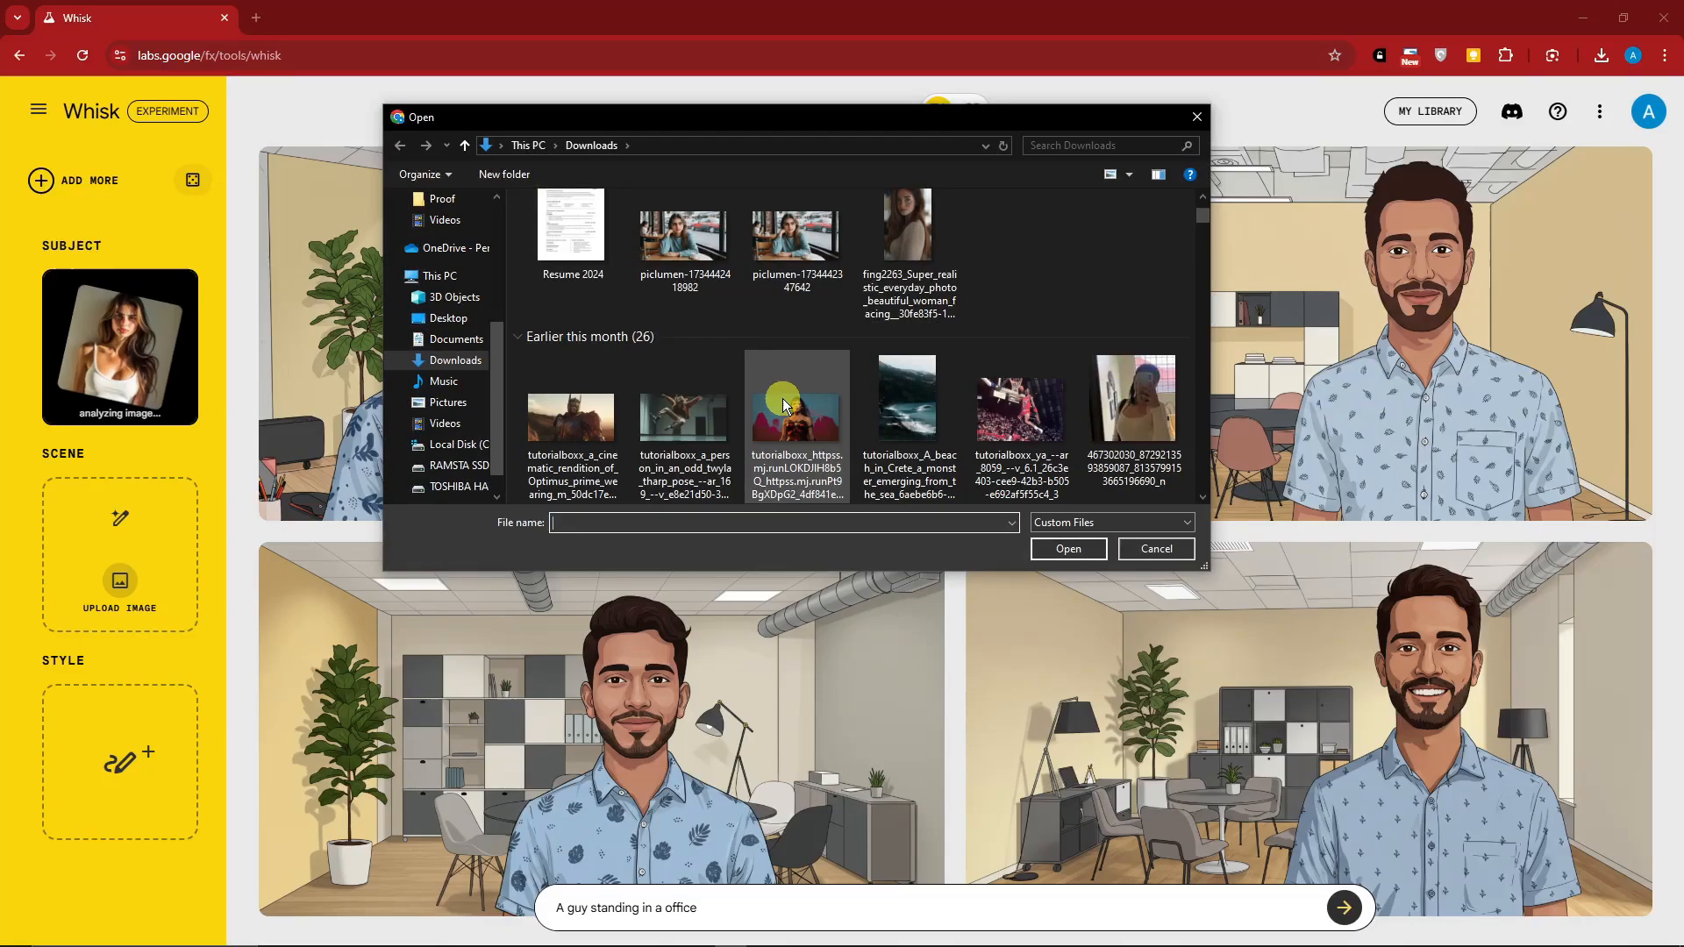
scroll(782, 399, down, 5)
scroll(782, 398, down, 2)
scroll(782, 397, down, 2)
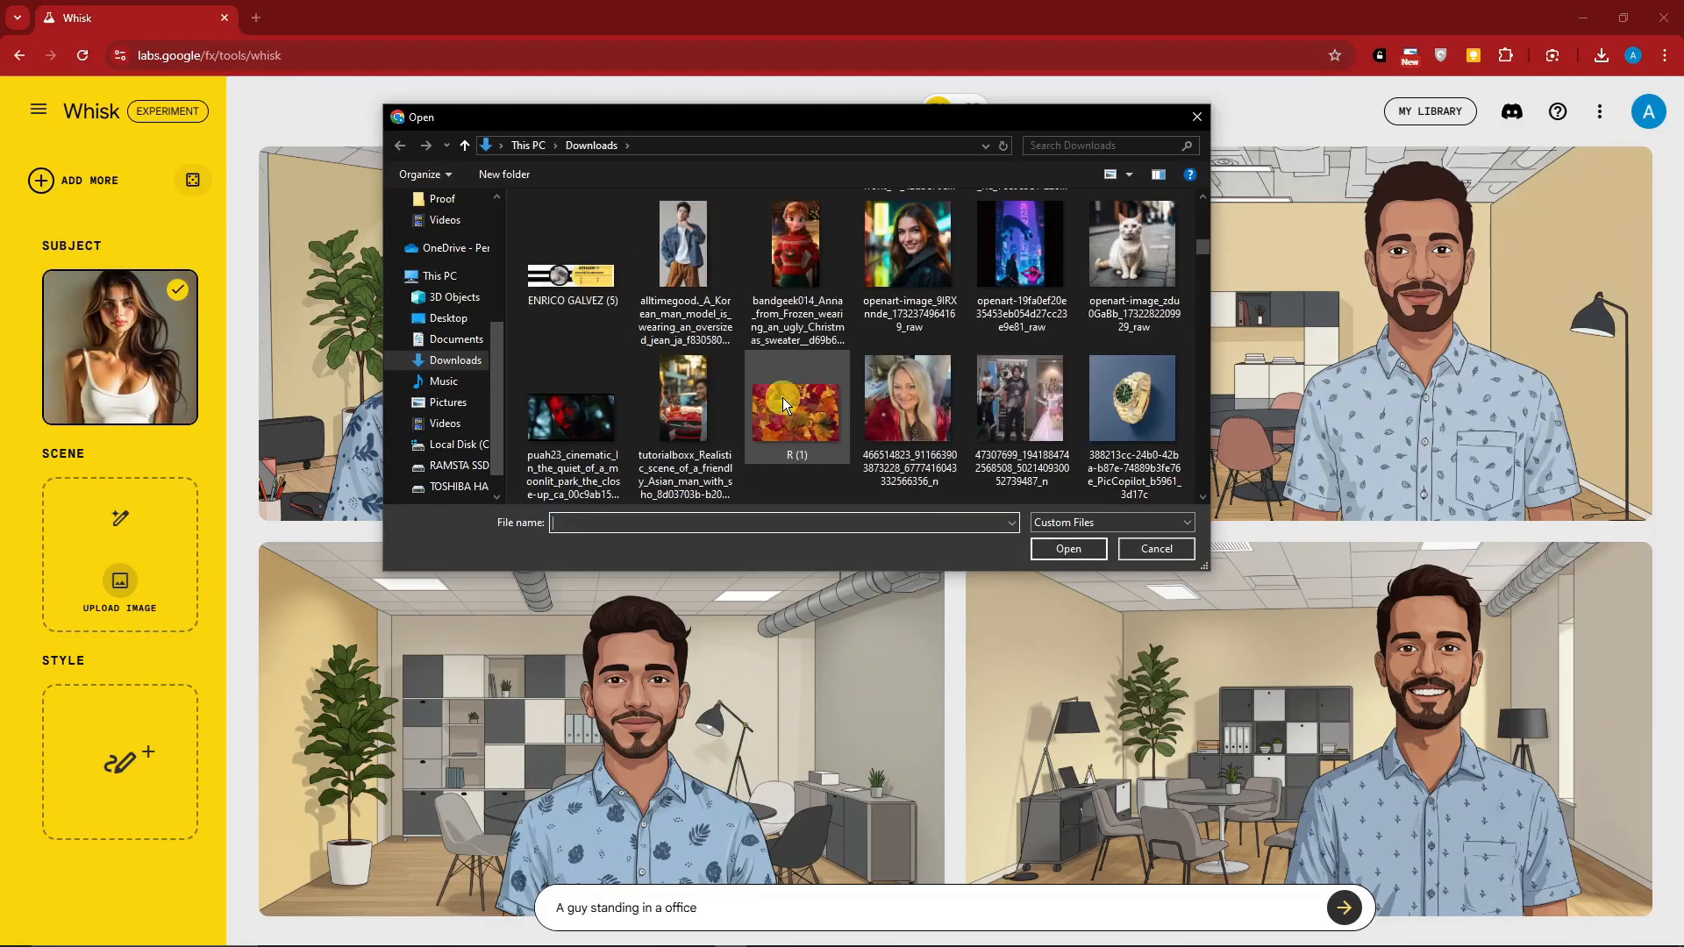
scroll(782, 397, down, 6)
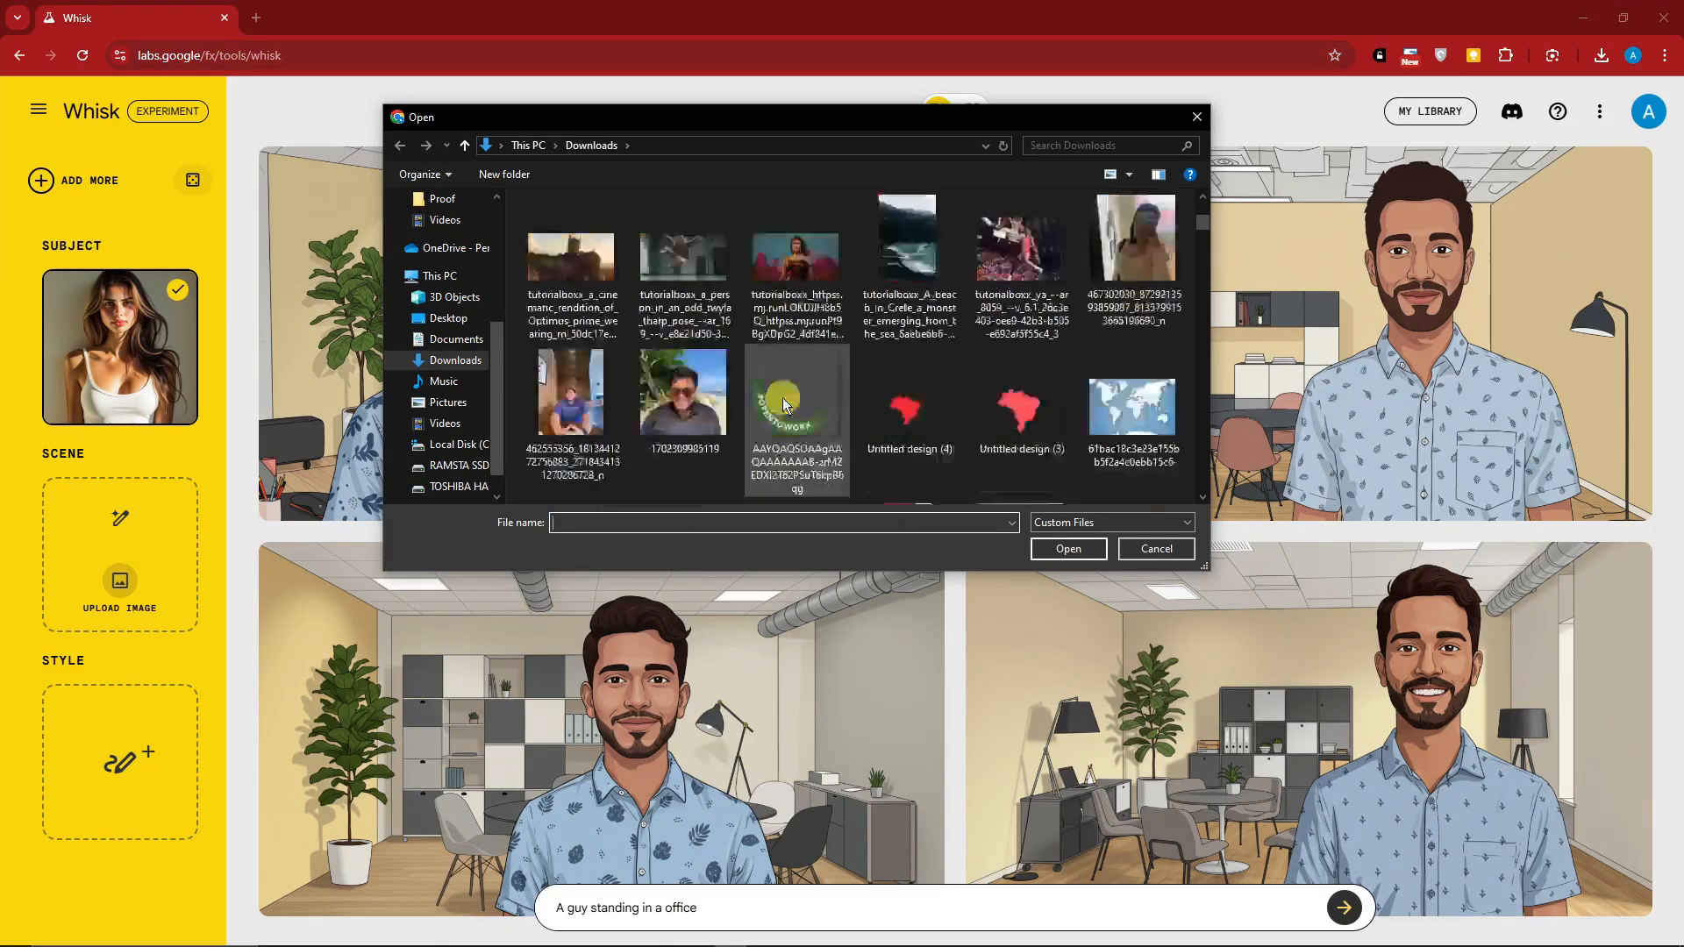
double_click(912, 260)
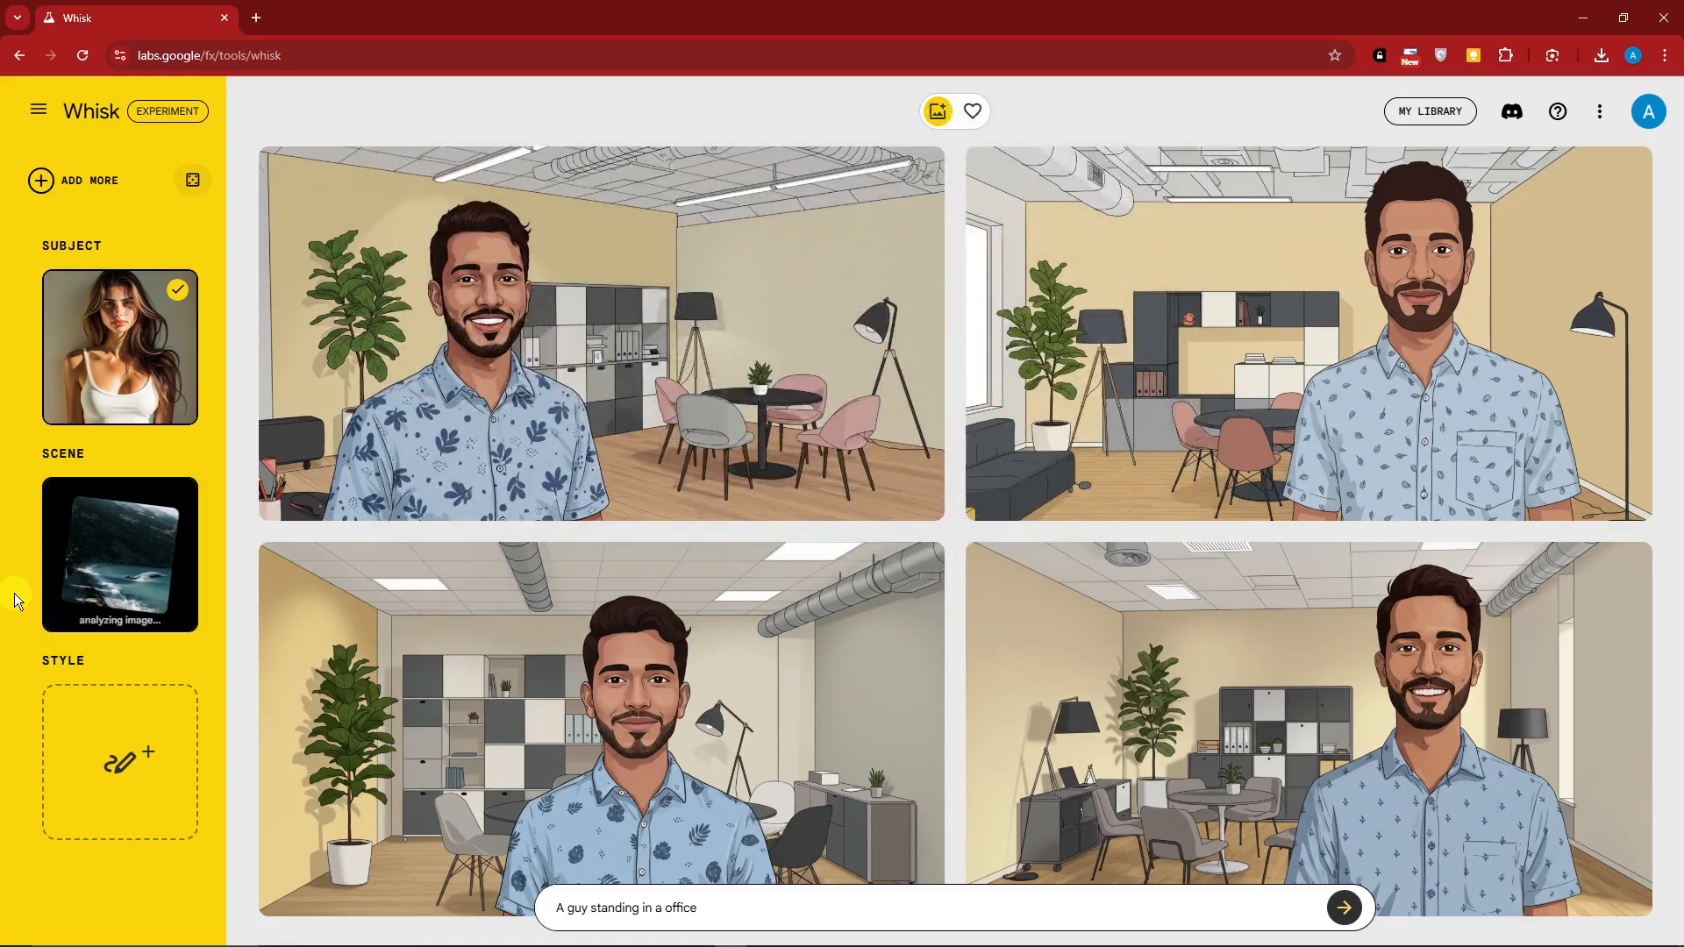
Upload the illustrated woman in red armour from Downloads as the style image
mouse_move(120, 807)
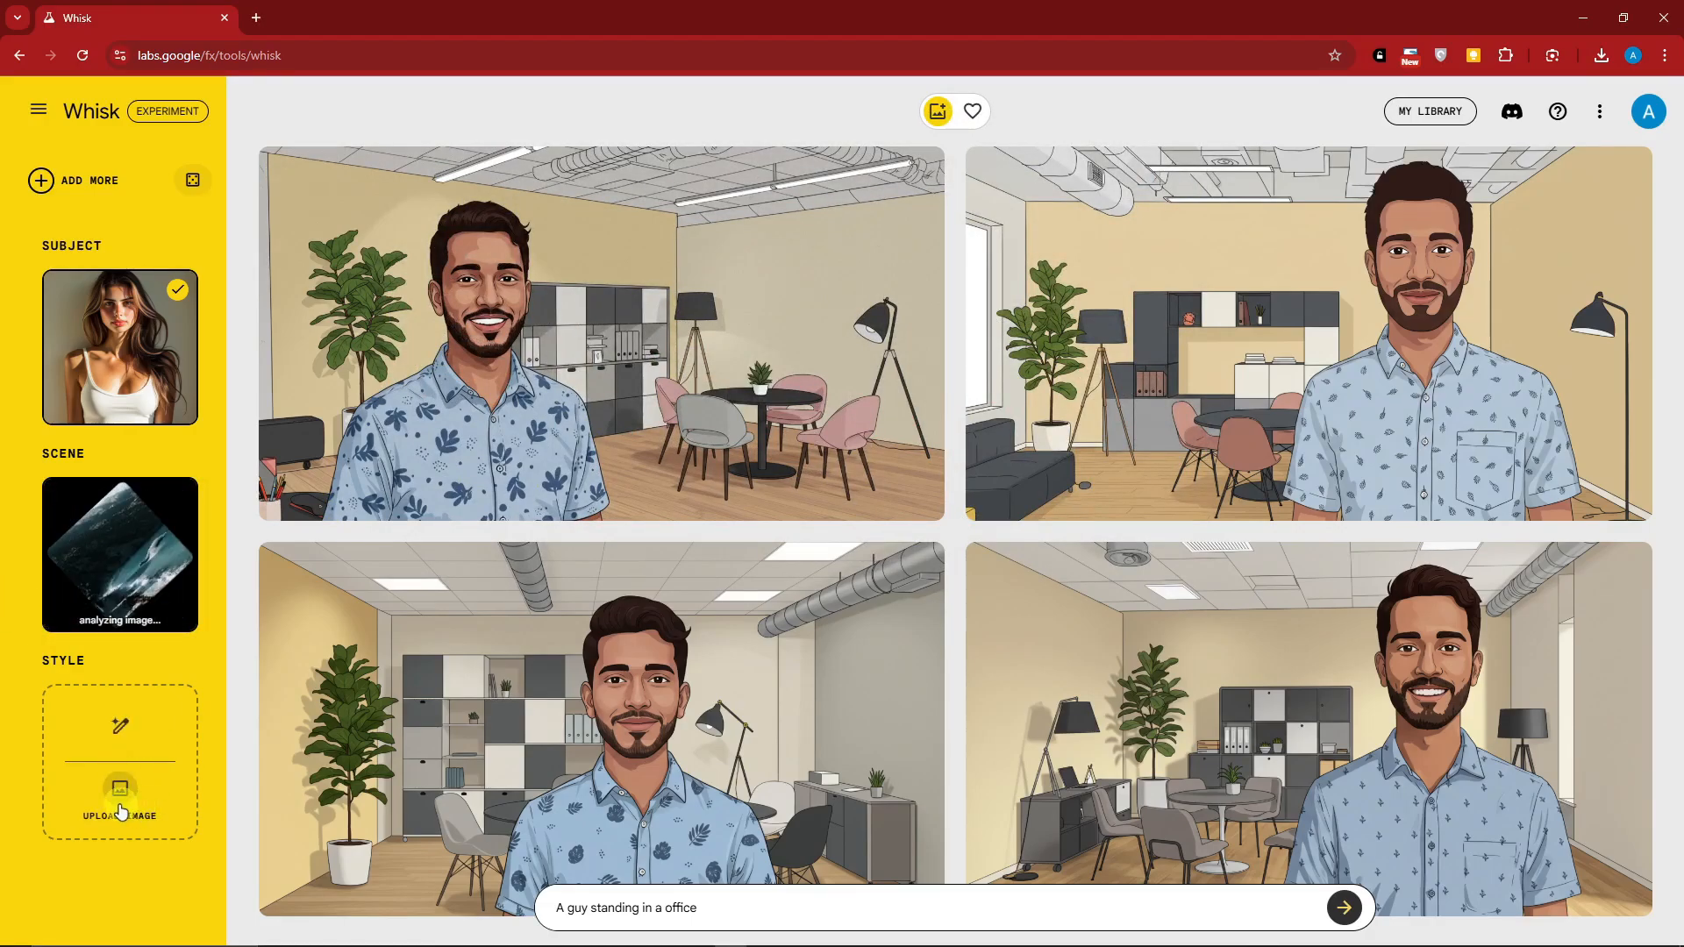
click(120, 802)
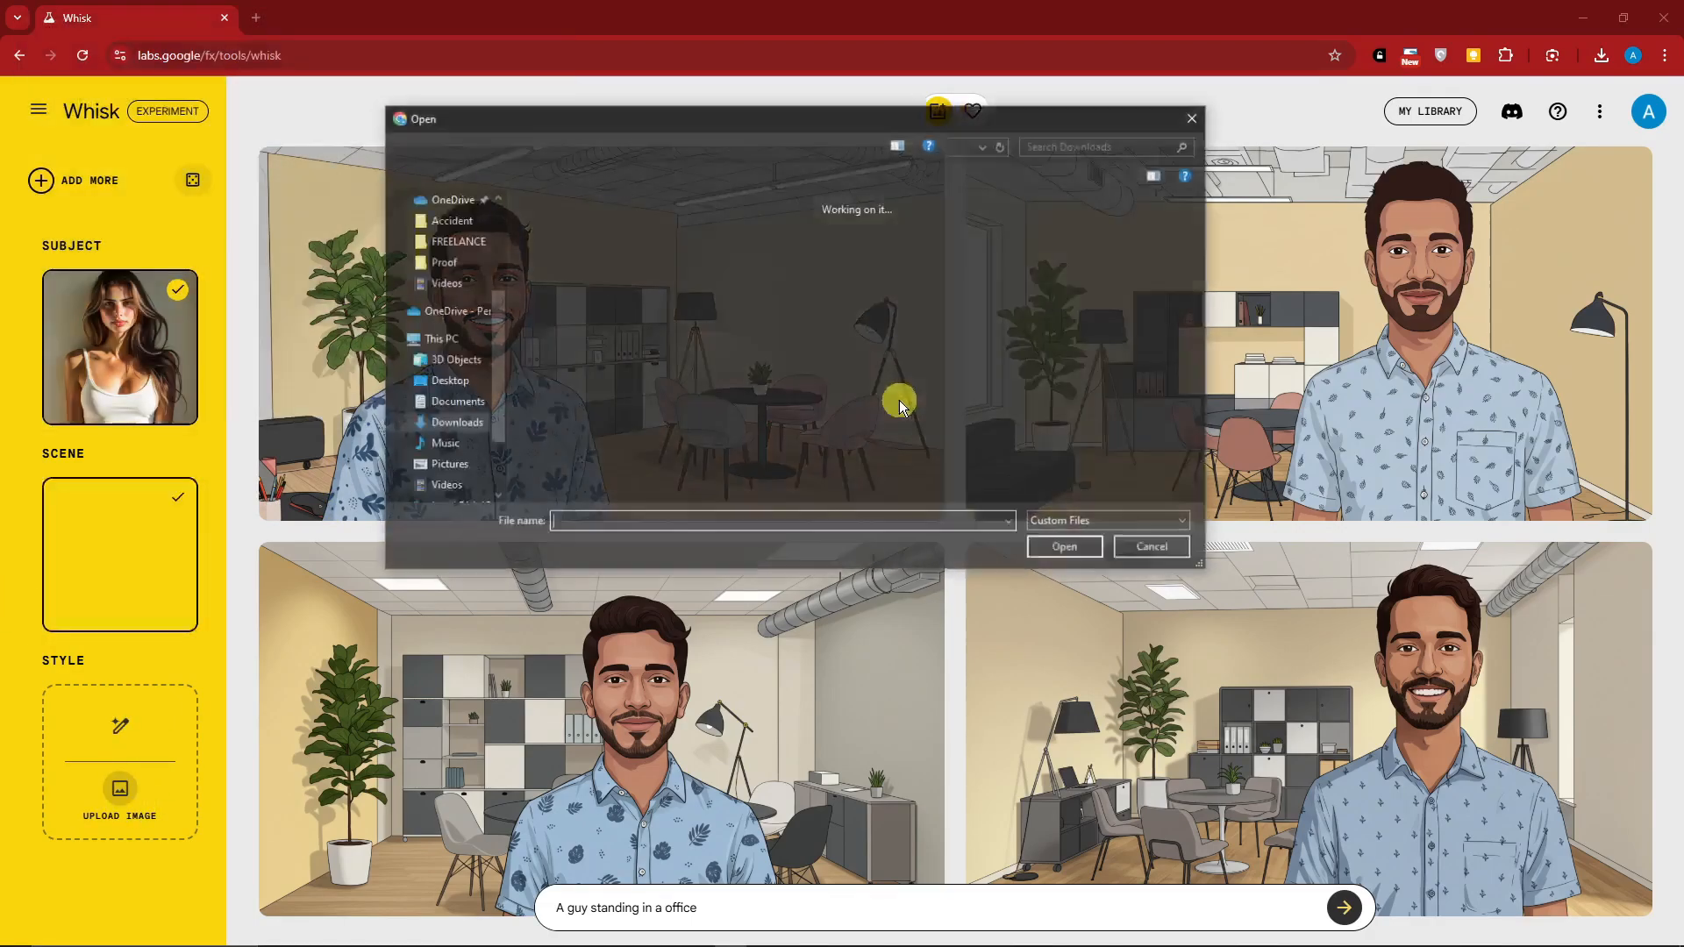
scroll(898, 394, down, 2)
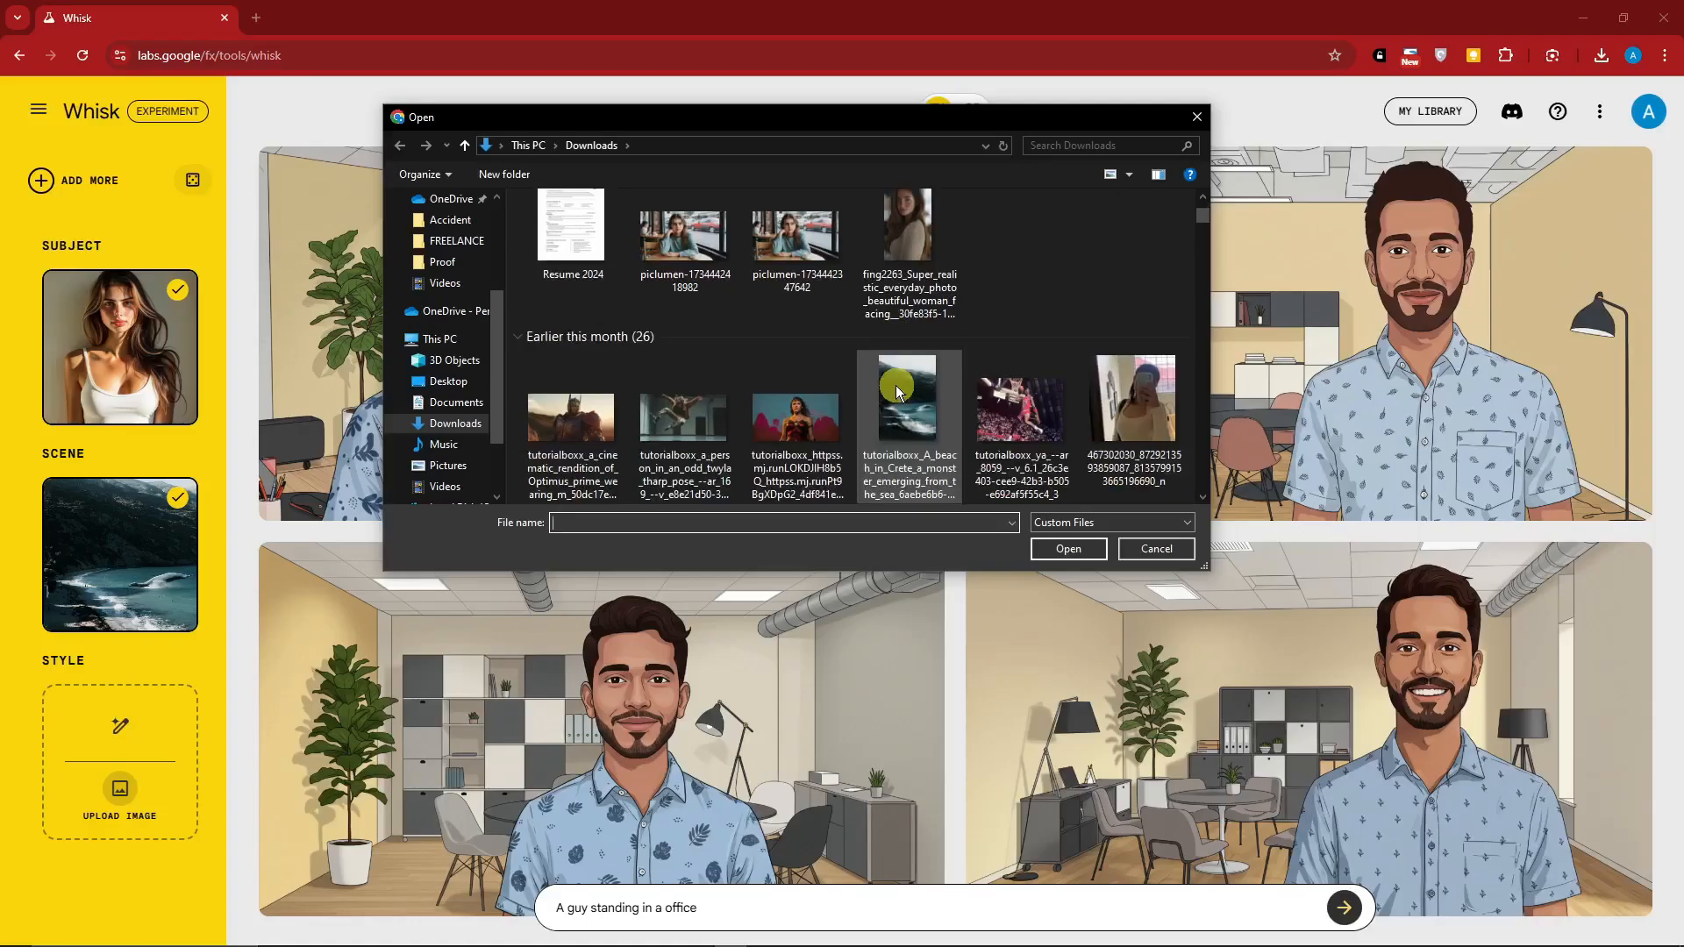
double_click(795, 263)
mouse_move(131, 548)
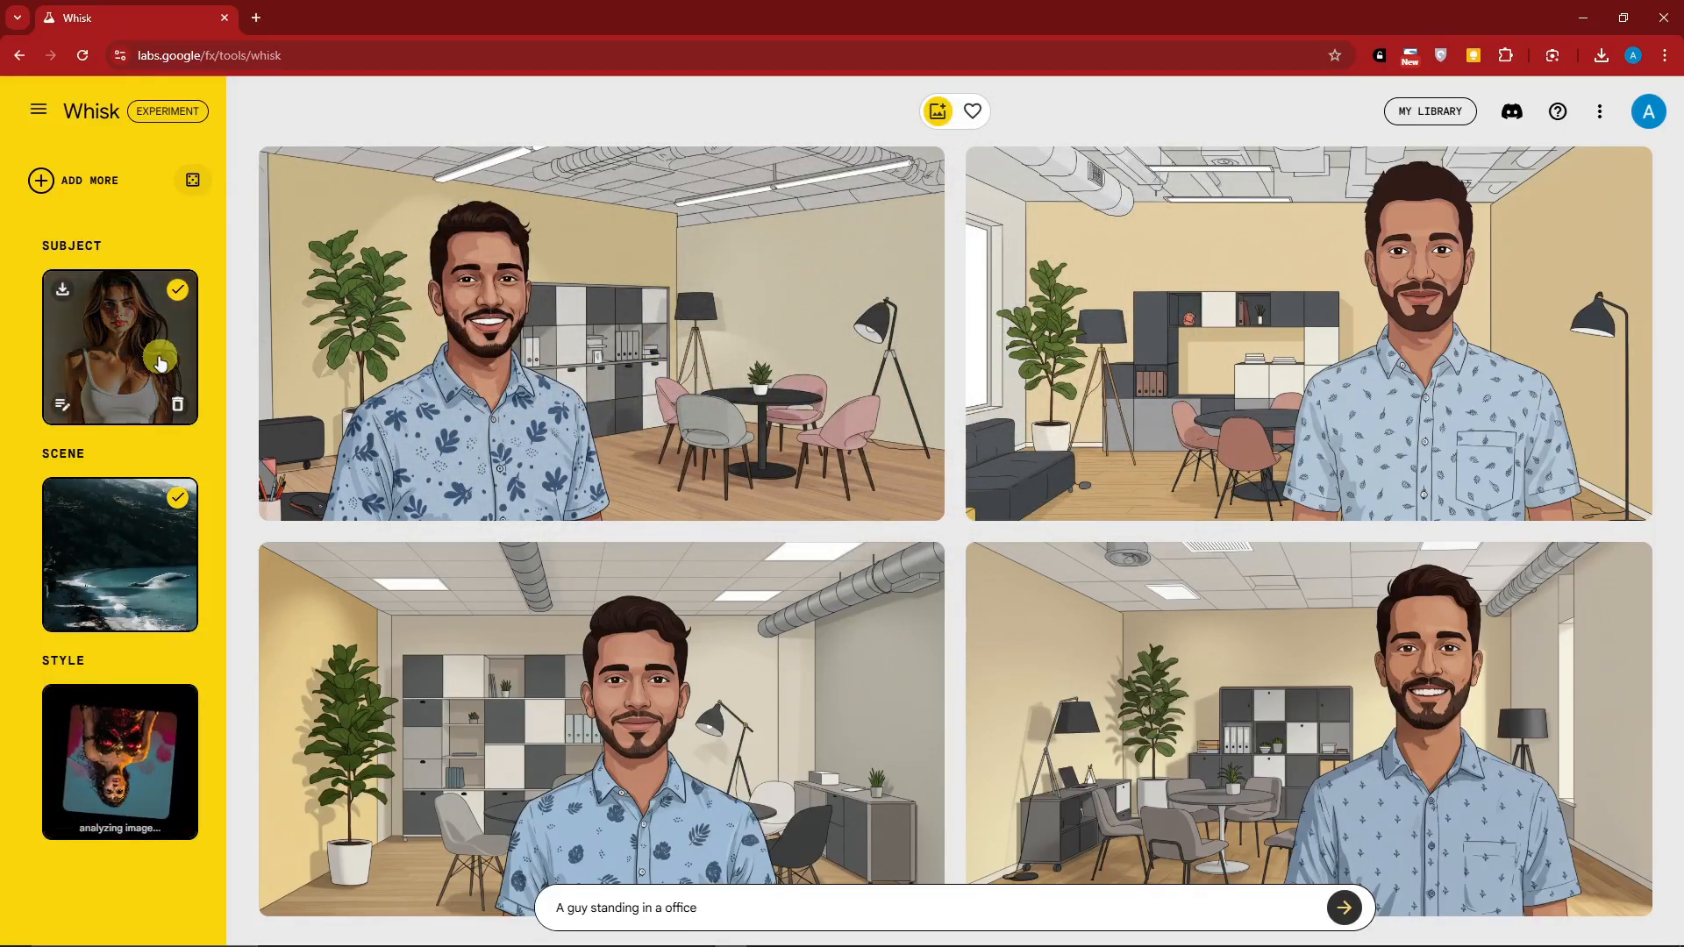
Replace the prompt with "A woman standing in front of a beach." and generate the images
drag(733, 909, 459, 906)
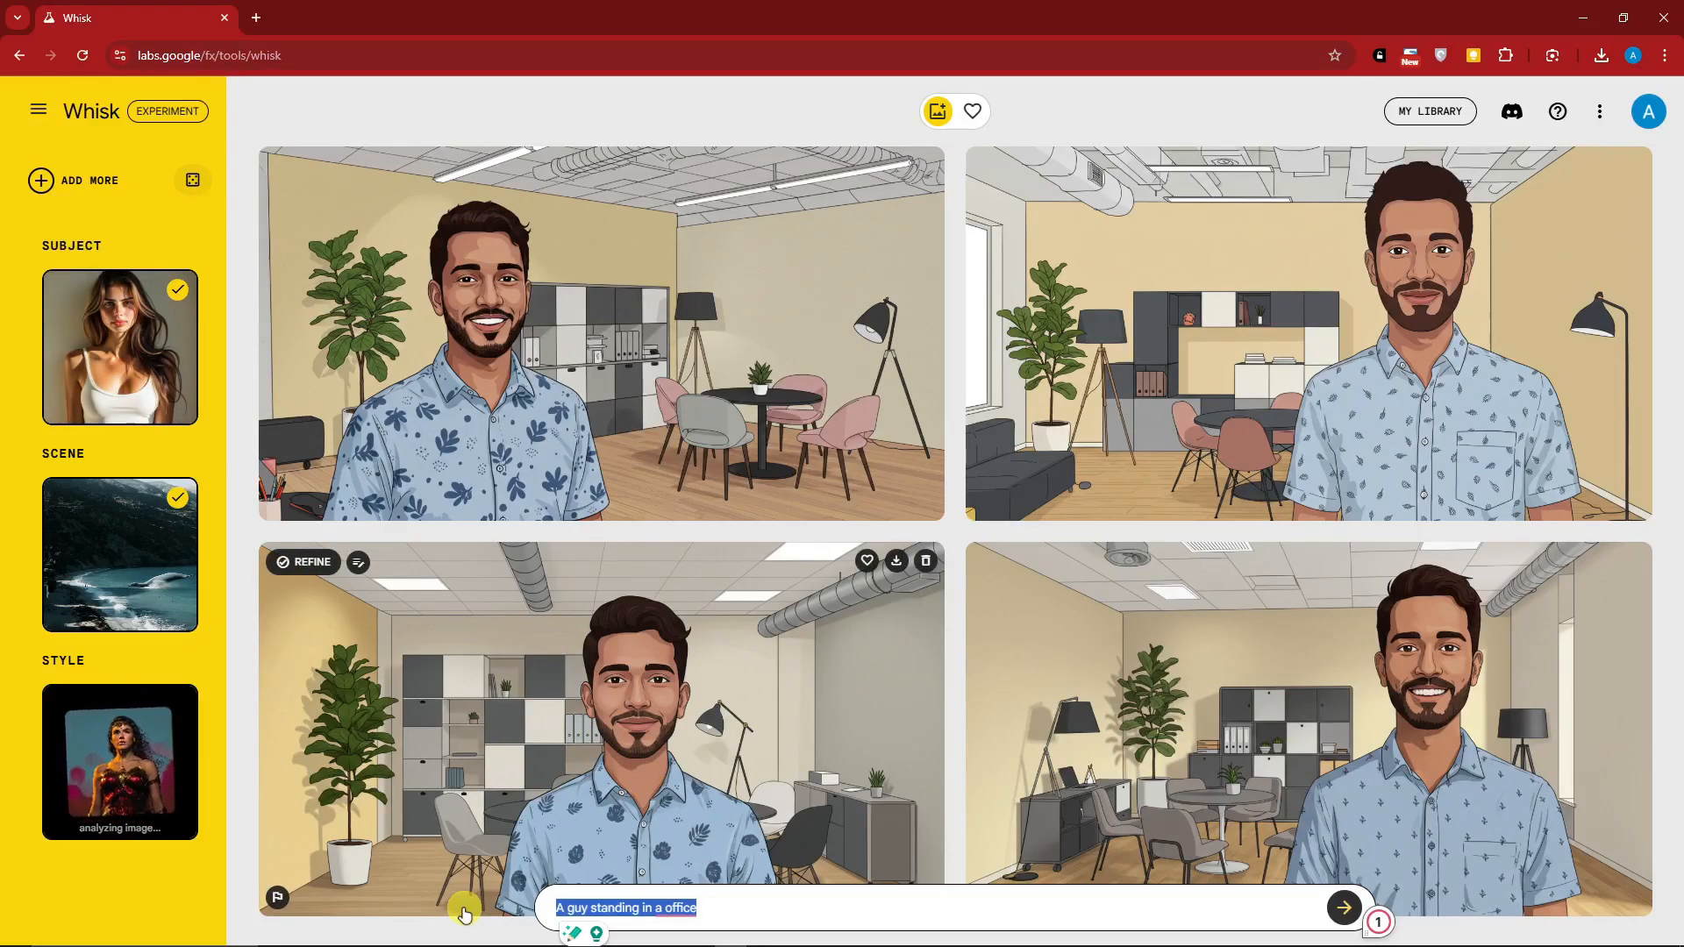
text(A woman st)
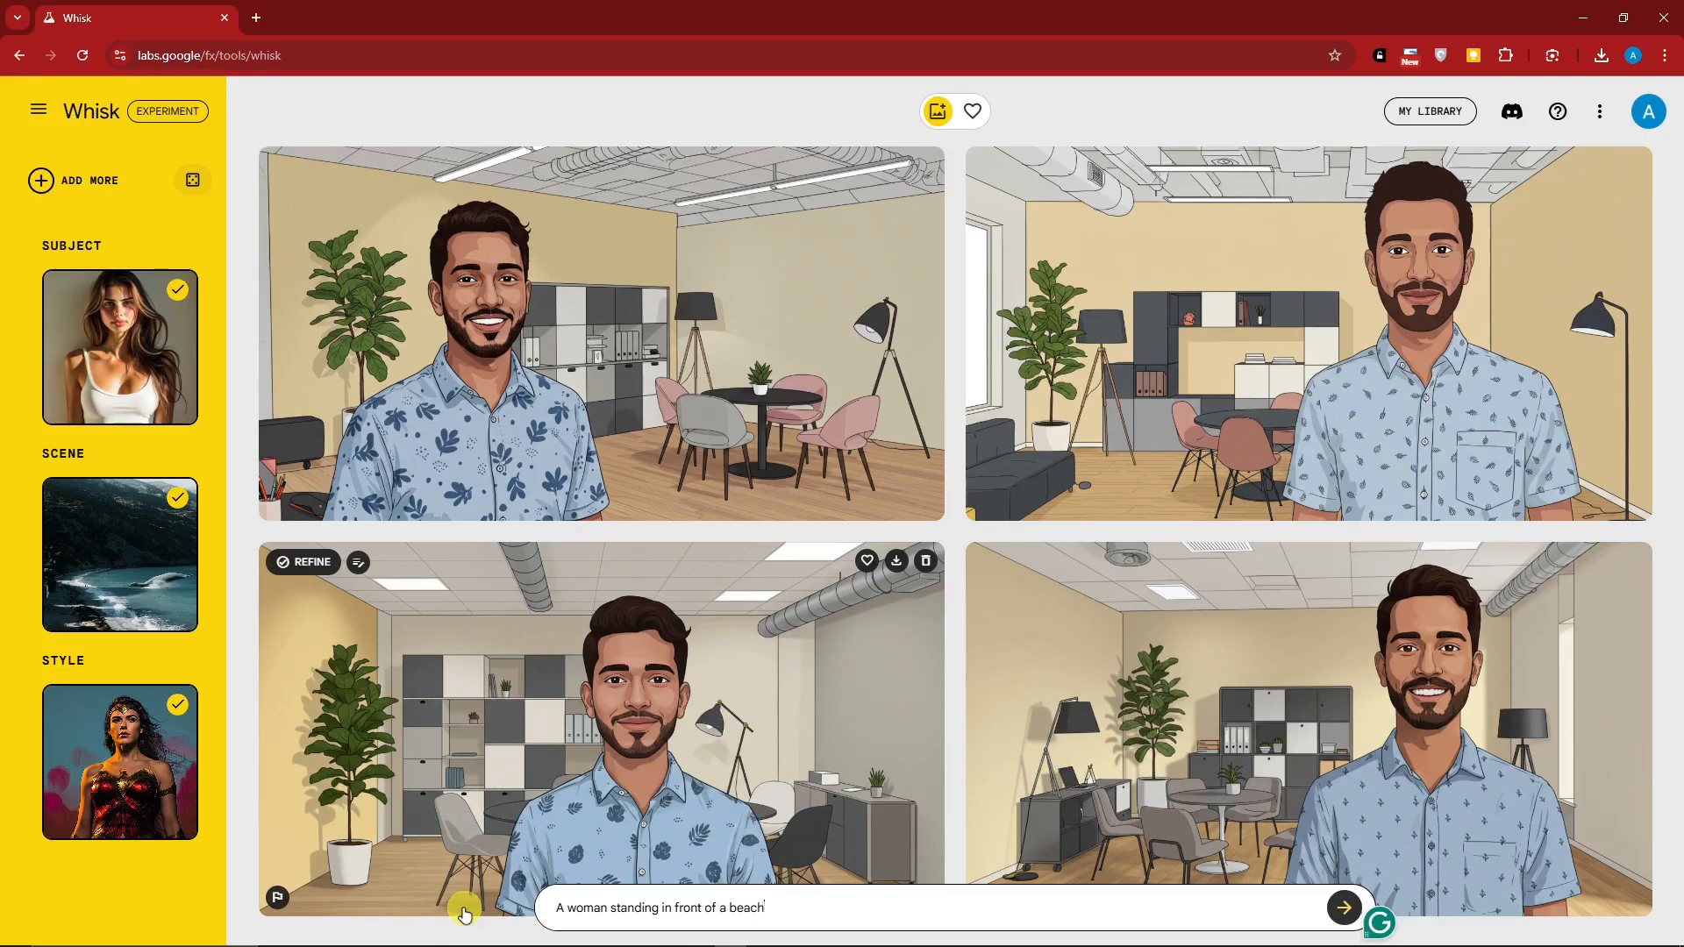
click(1342, 909)
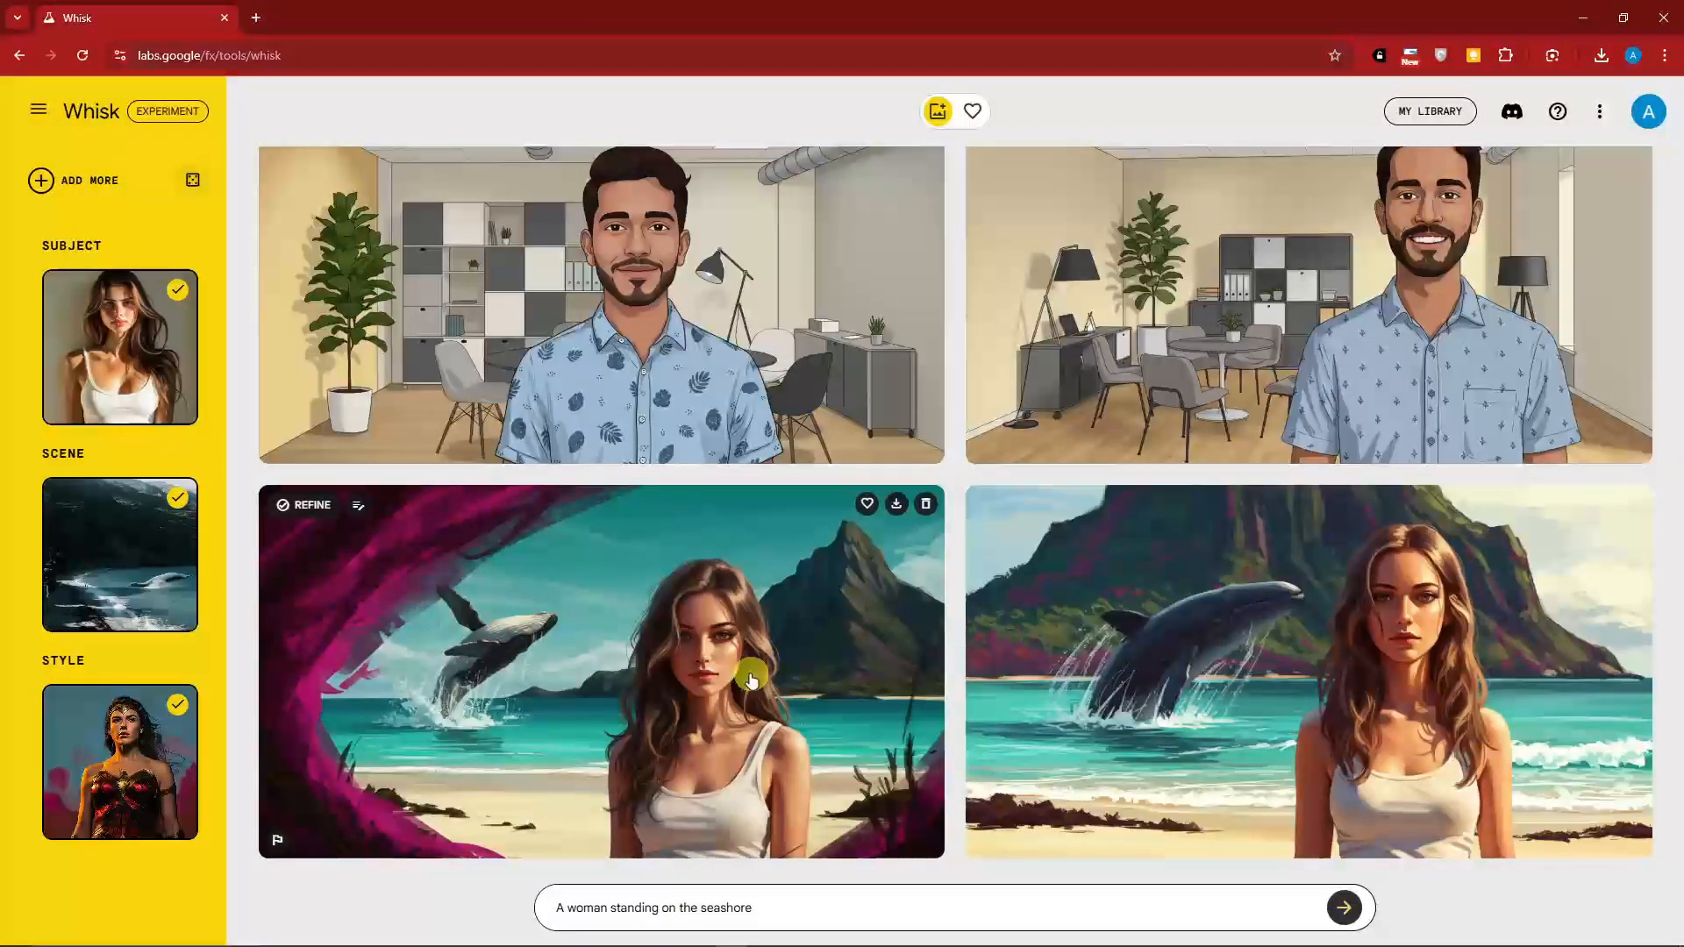
Clear the prompt, open the generated image with the magenta frame and leaping whale for refinement, and select its detailed description
drag(770, 906, 507, 912)
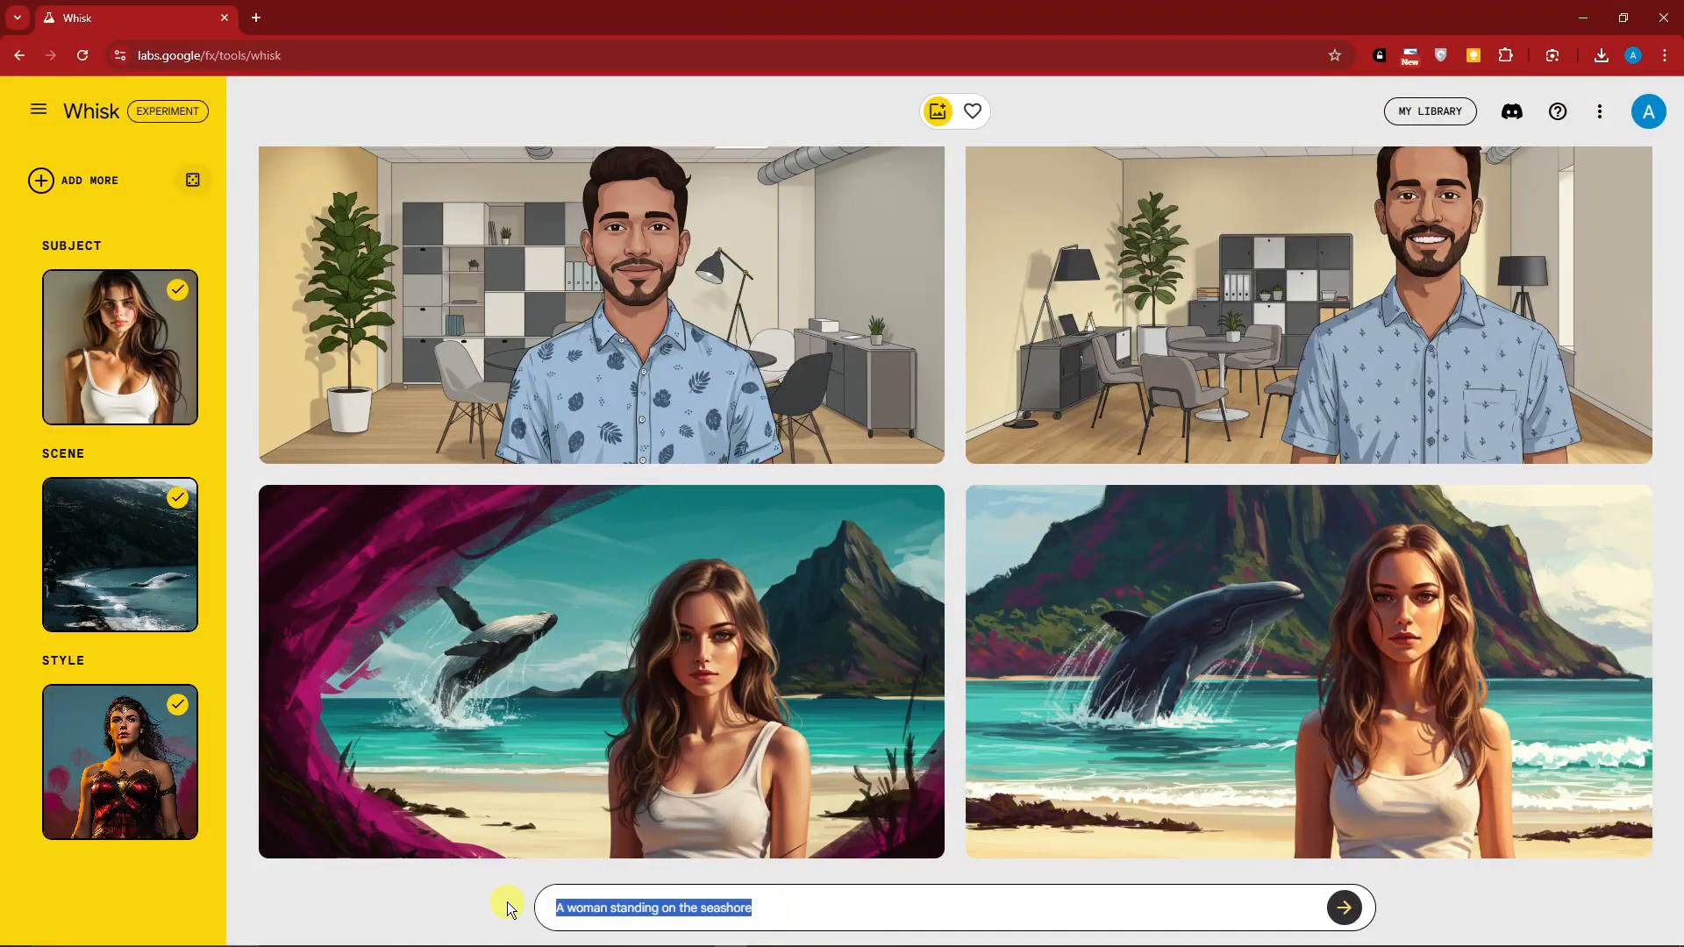
key(BackSpace)
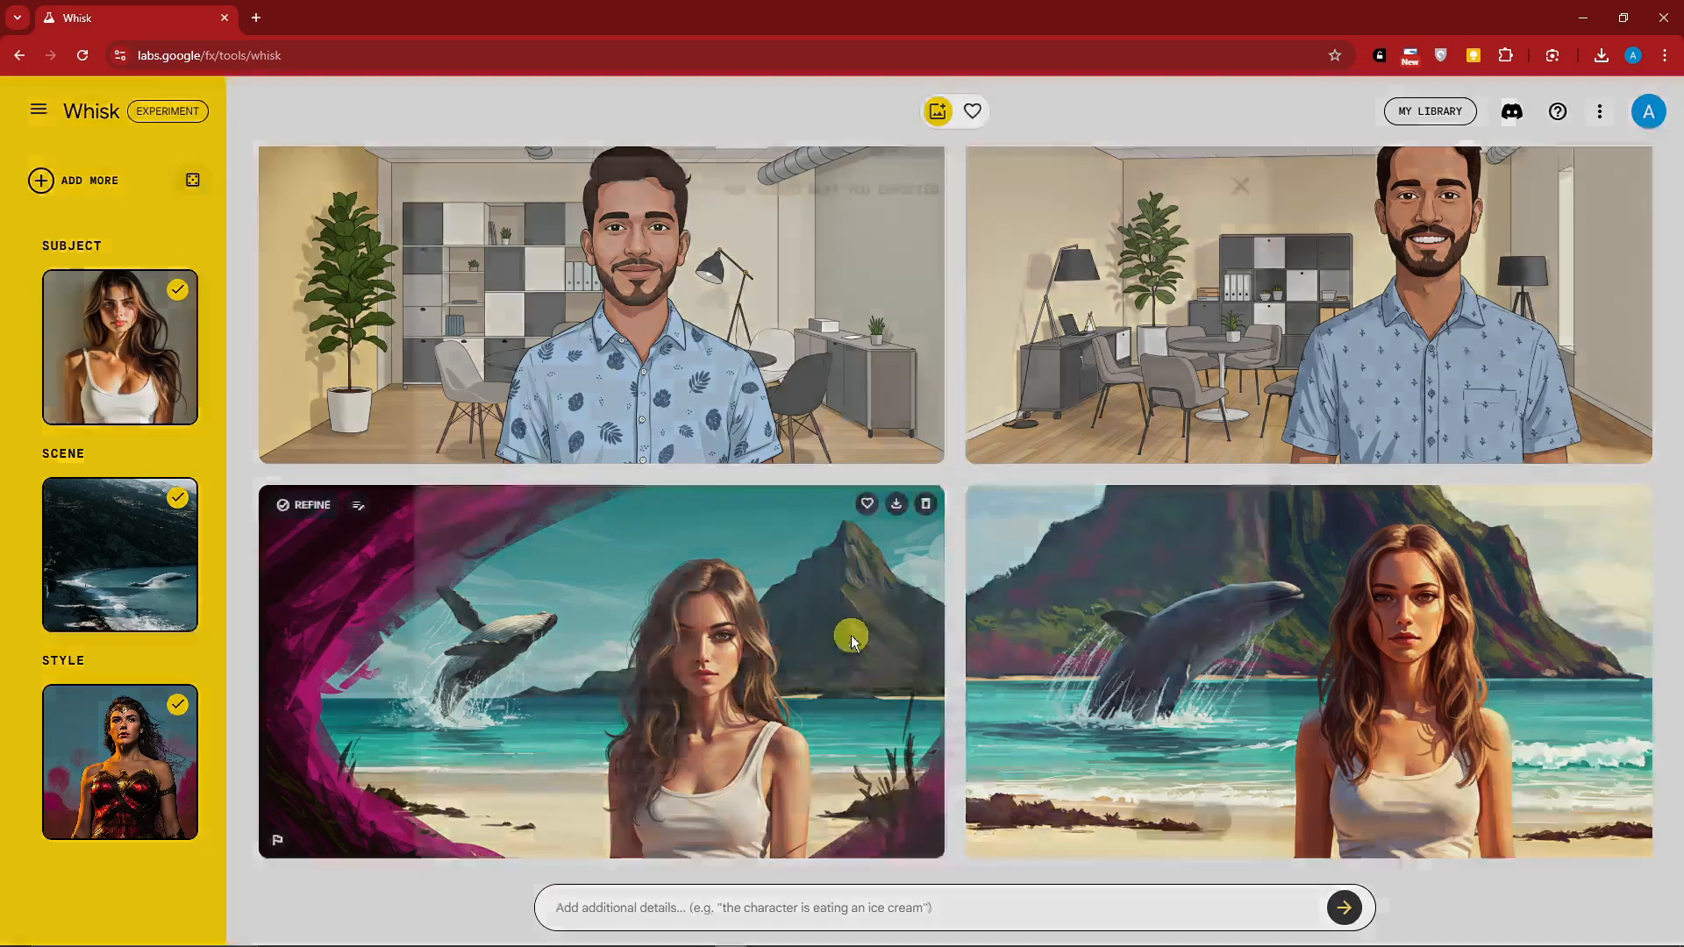
click(850, 634)
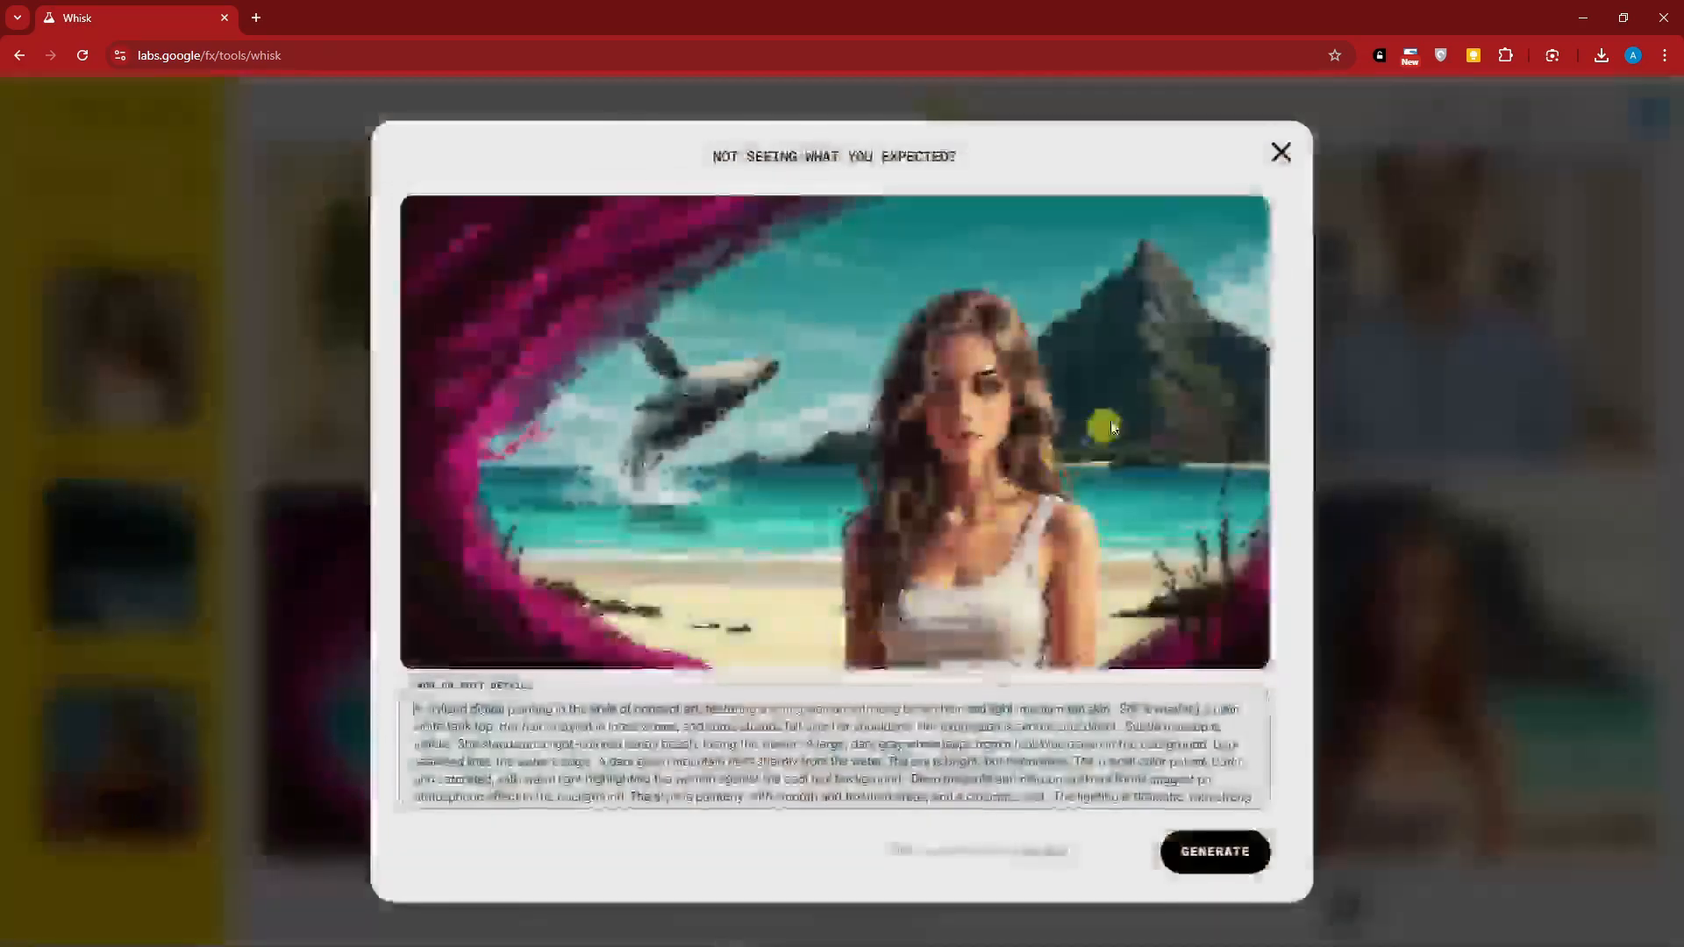
drag(418, 710, 1296, 824)
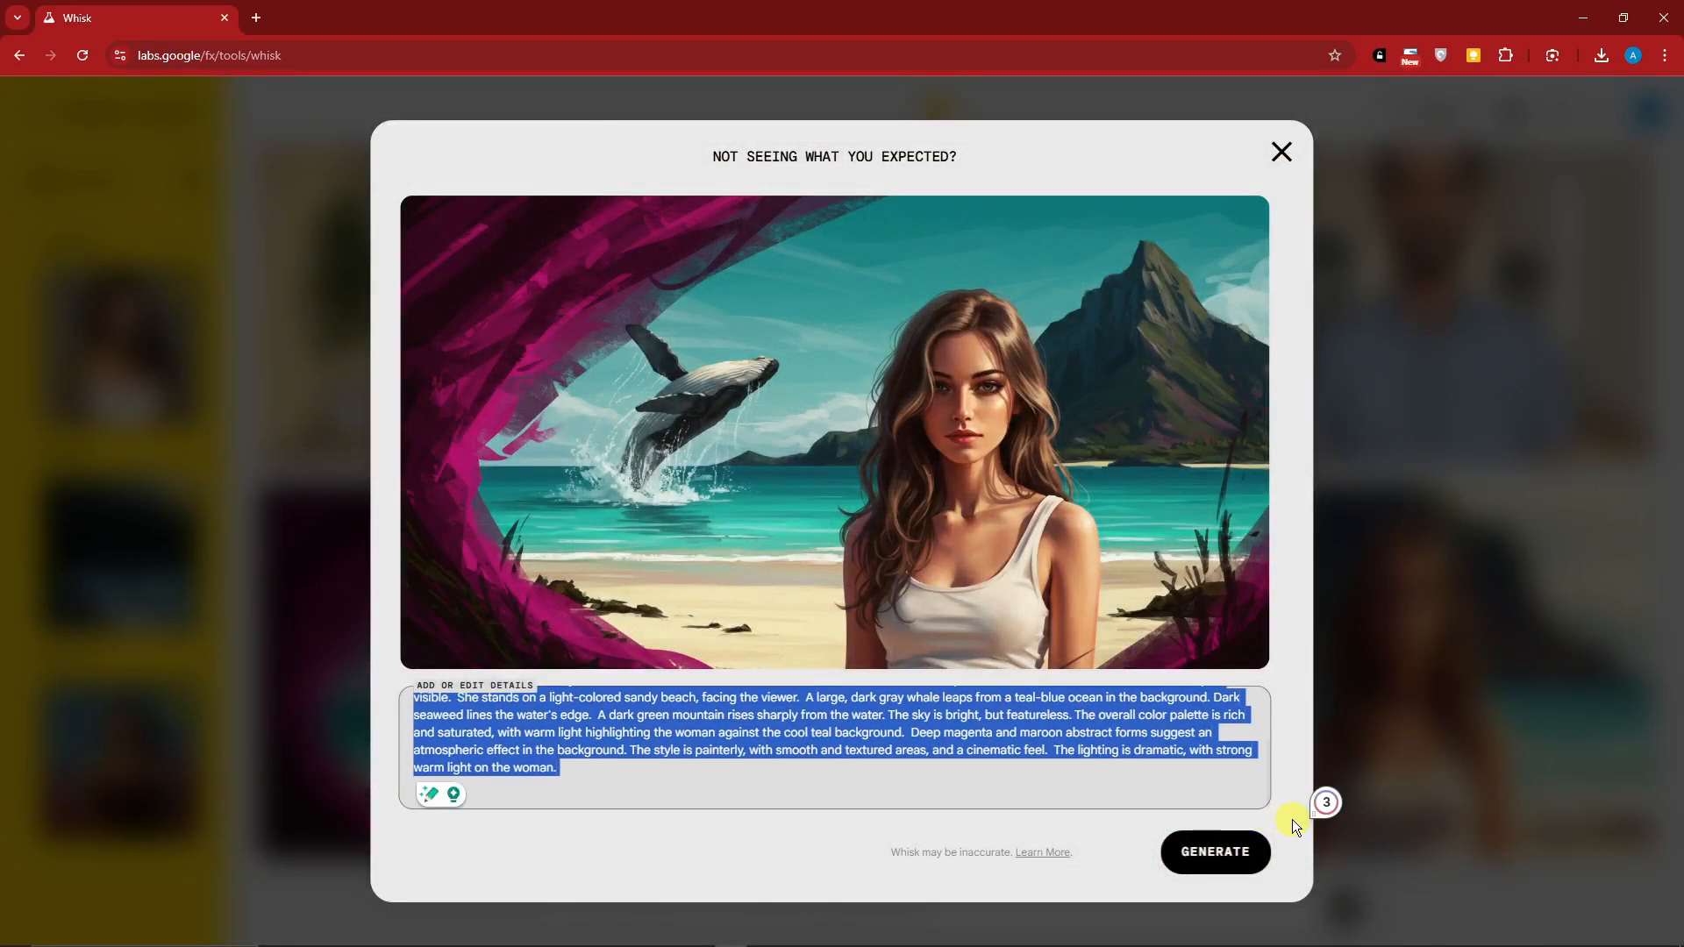
Compare the detailed descriptions of the two generated beach images with whales, and close them without editing
click(1281, 153)
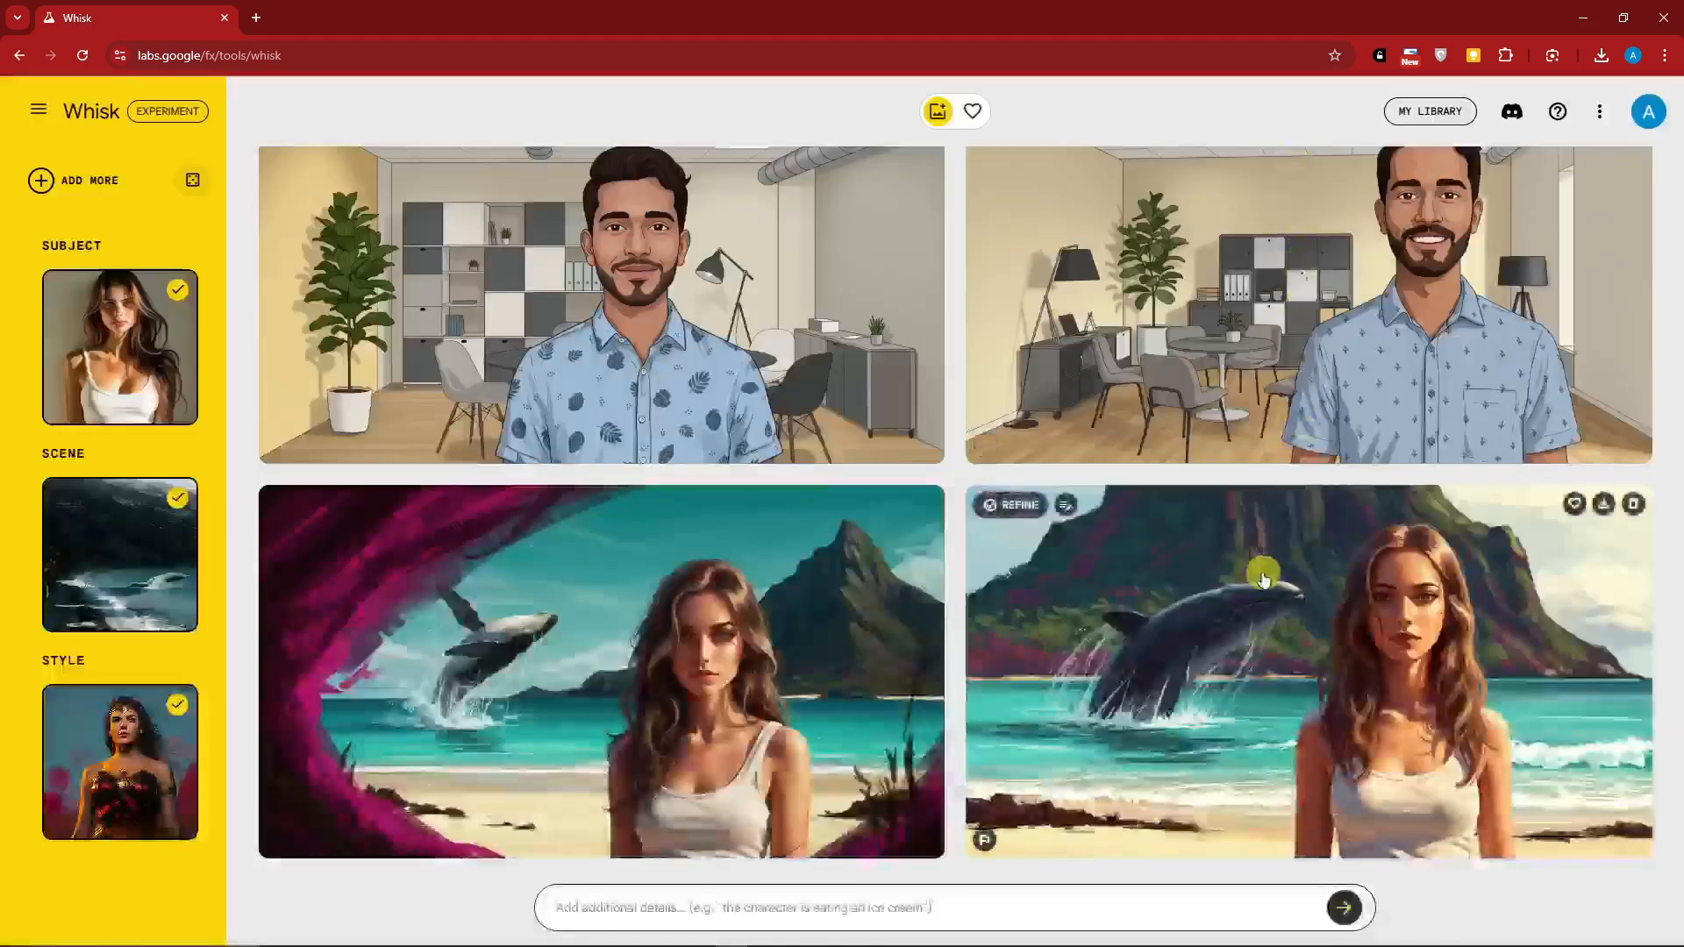
click(1263, 572)
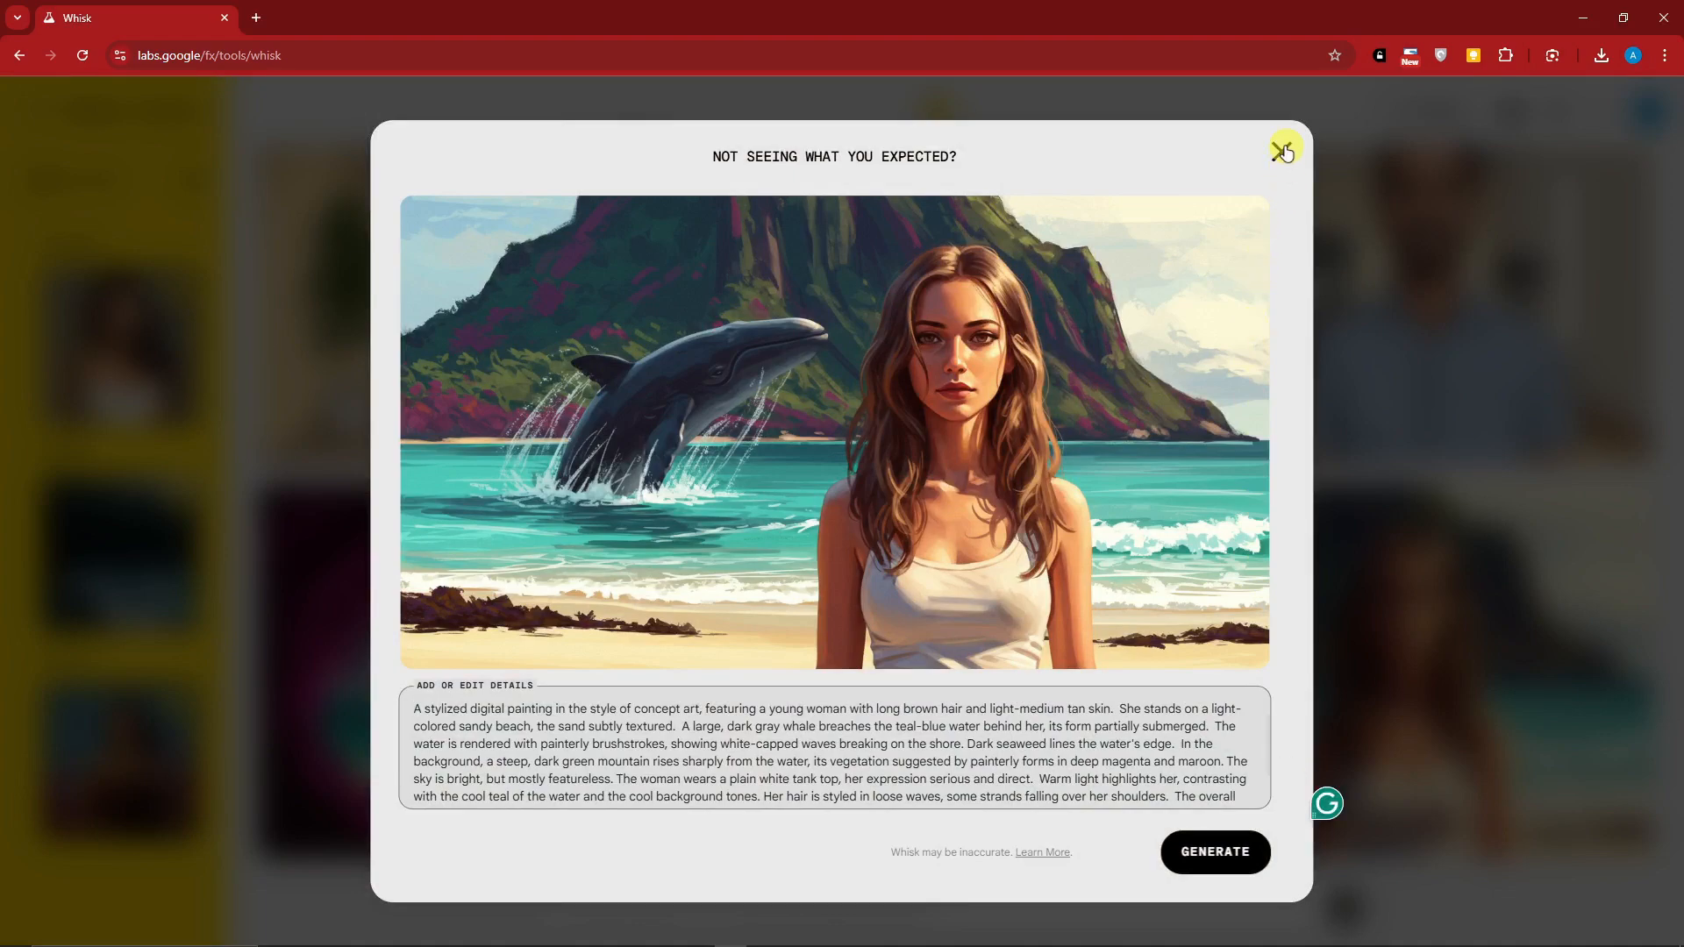
click(1281, 152)
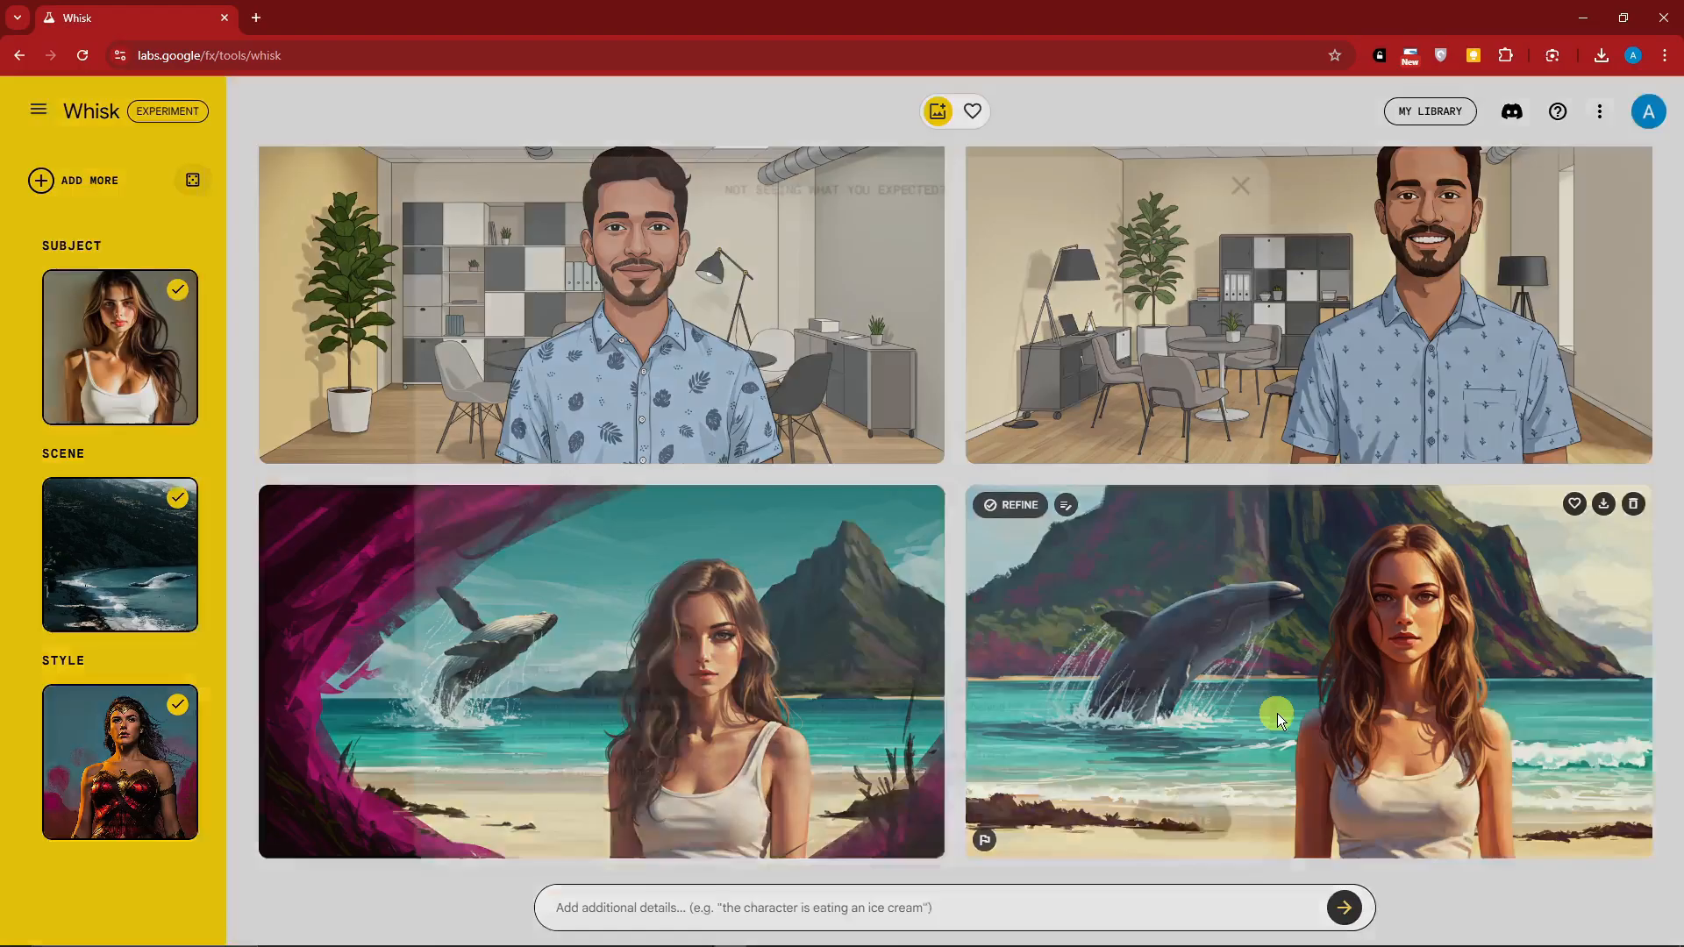
click(1277, 710)
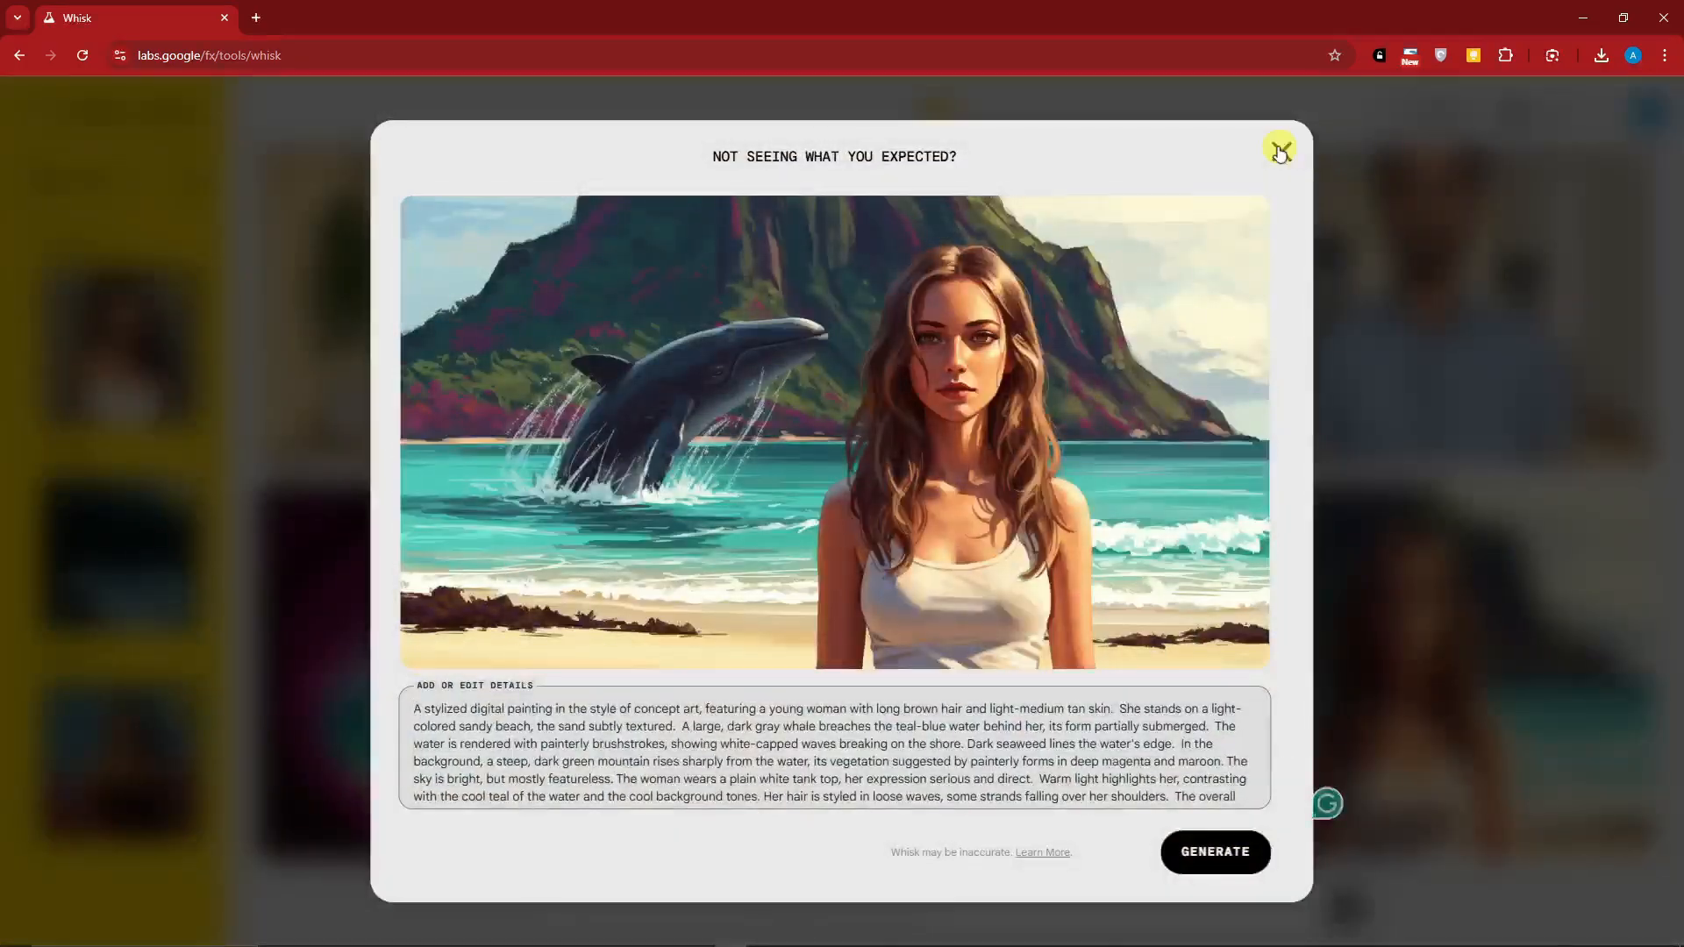
click(1280, 151)
click(673, 639)
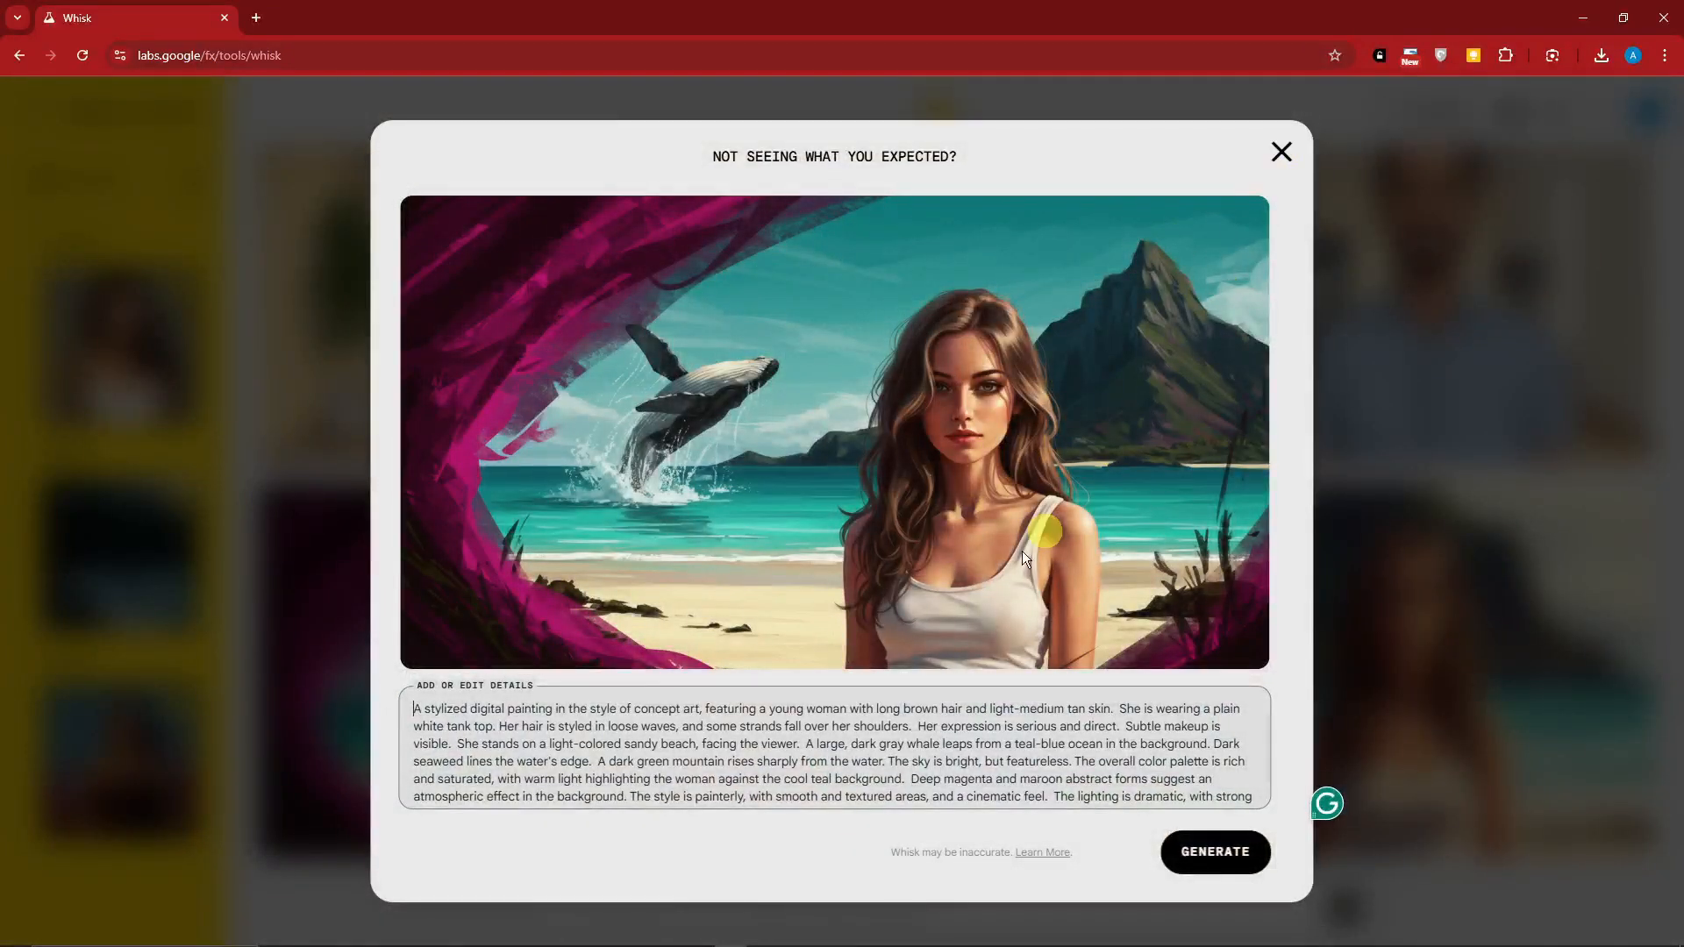
drag(417, 708, 1257, 810)
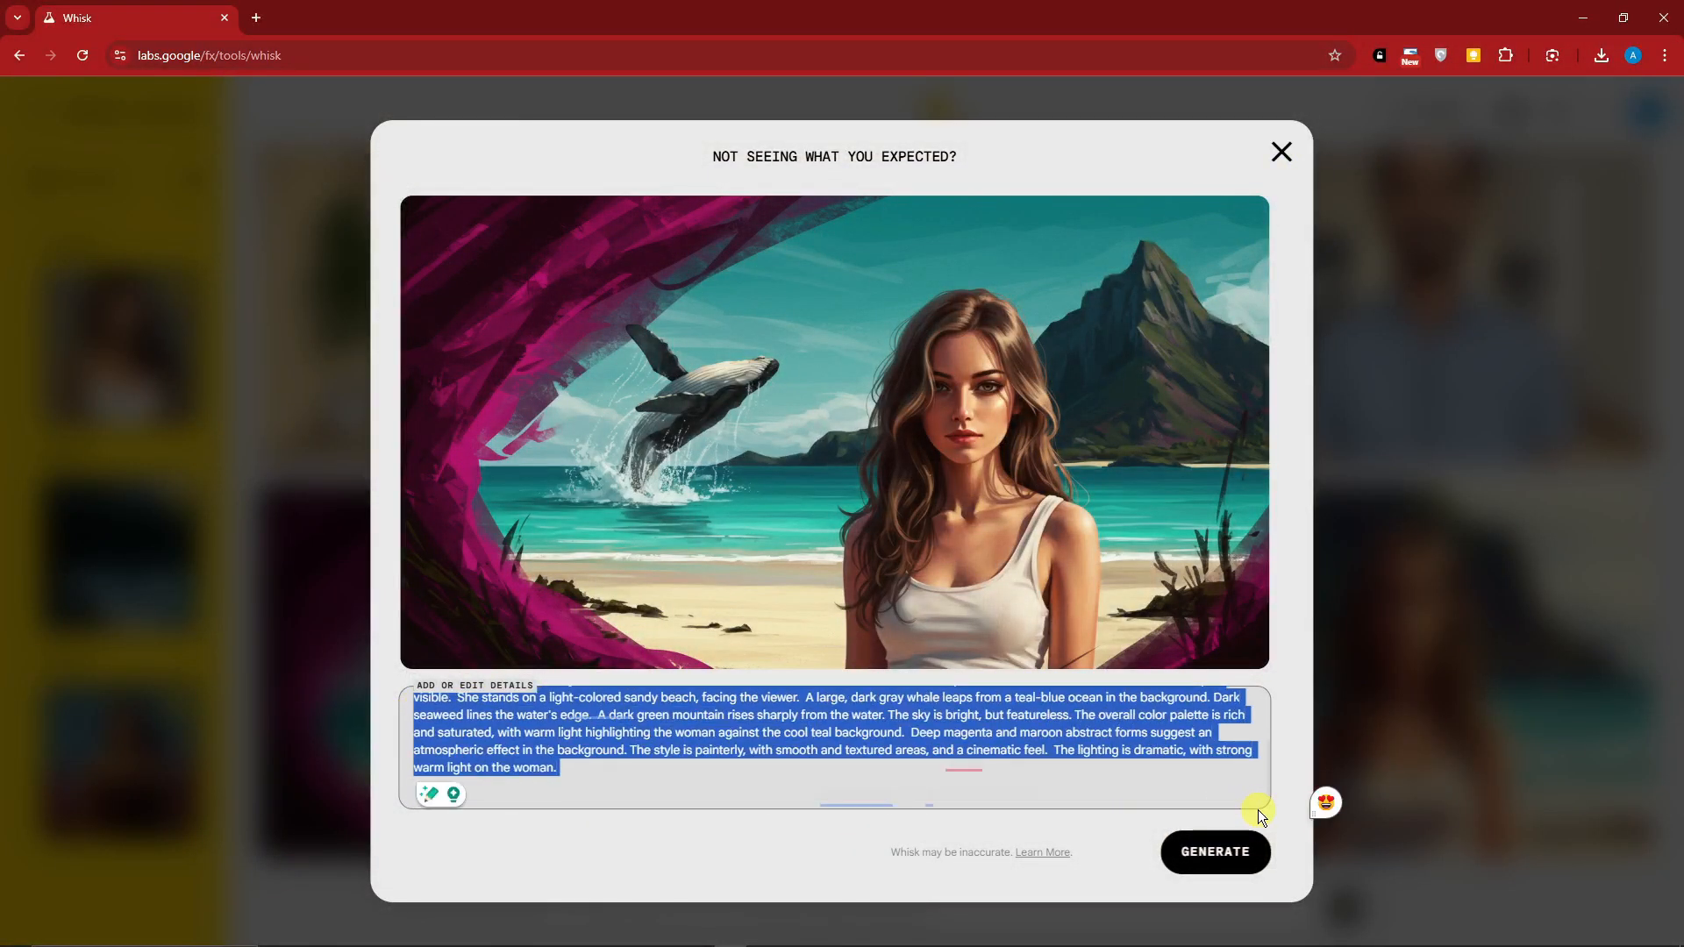
click(1294, 153)
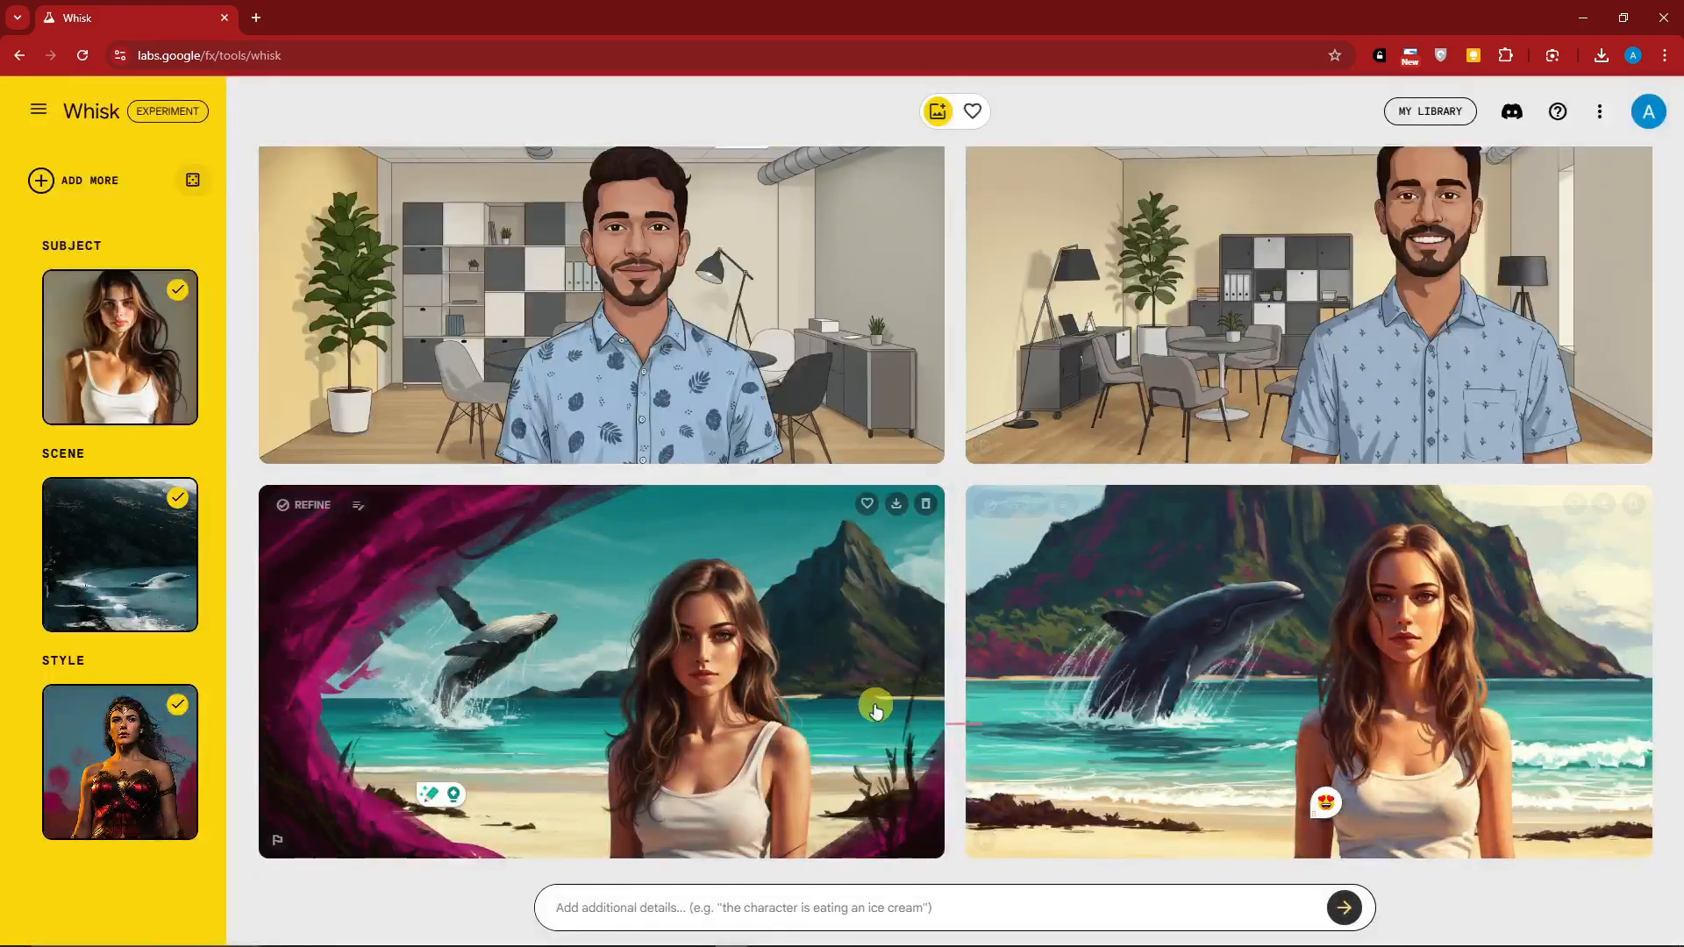
Add a randomly chosen subject, scene and style image alongside the uploaded ones
mouse_move(172, 390)
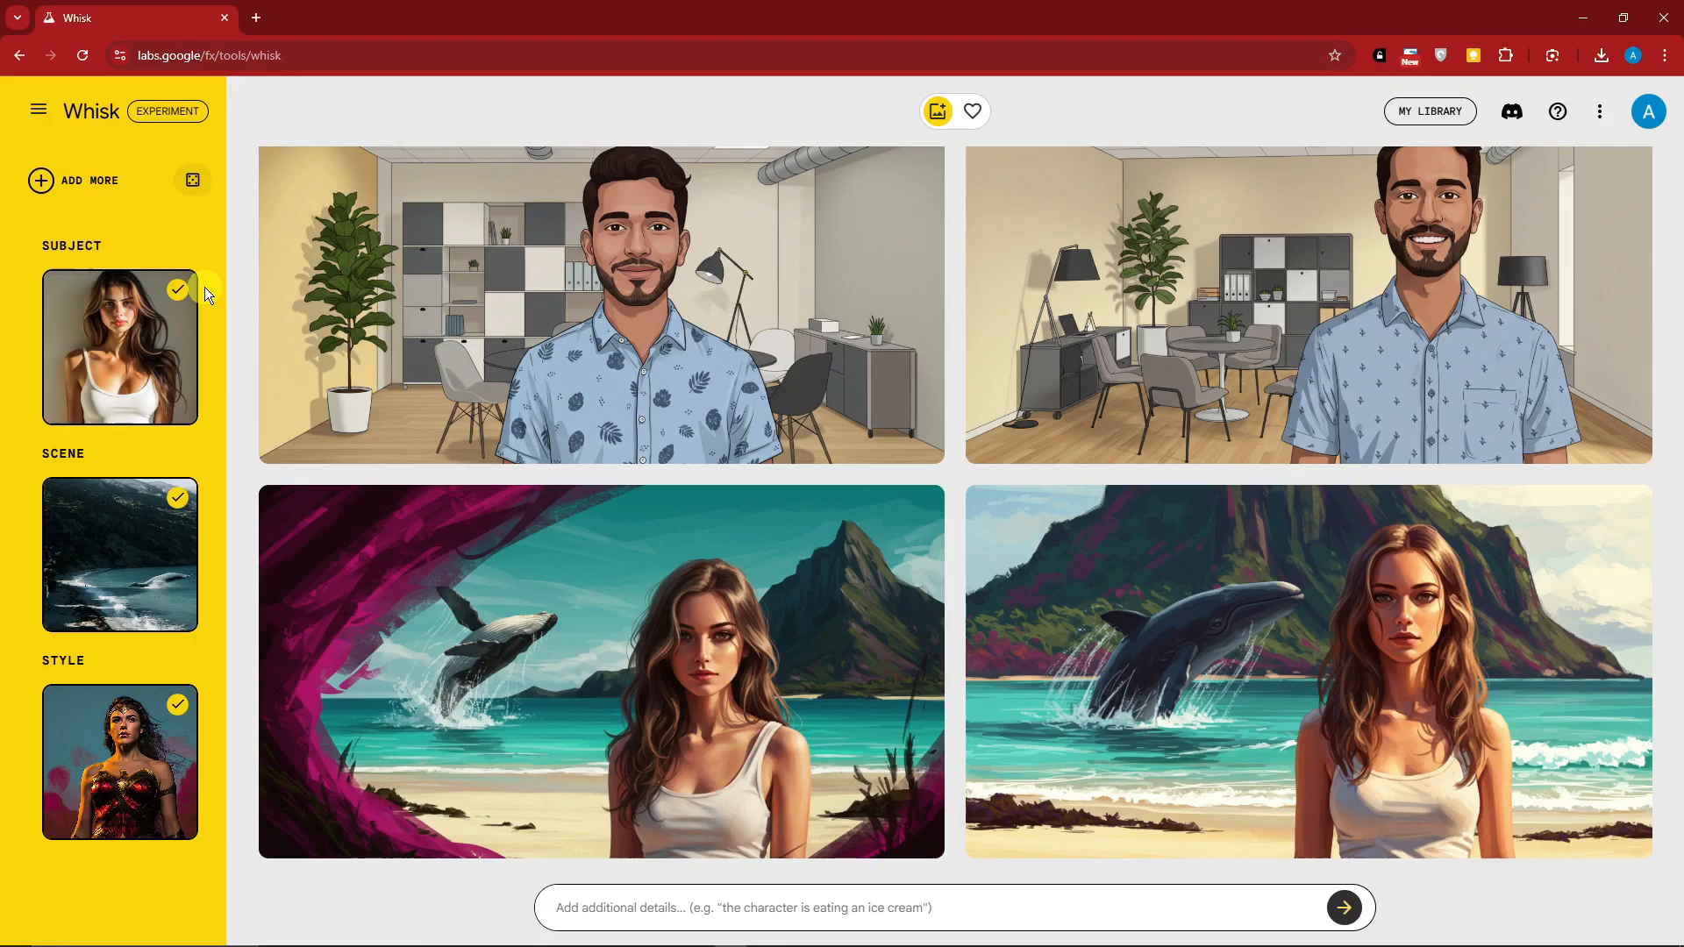
click(195, 181)
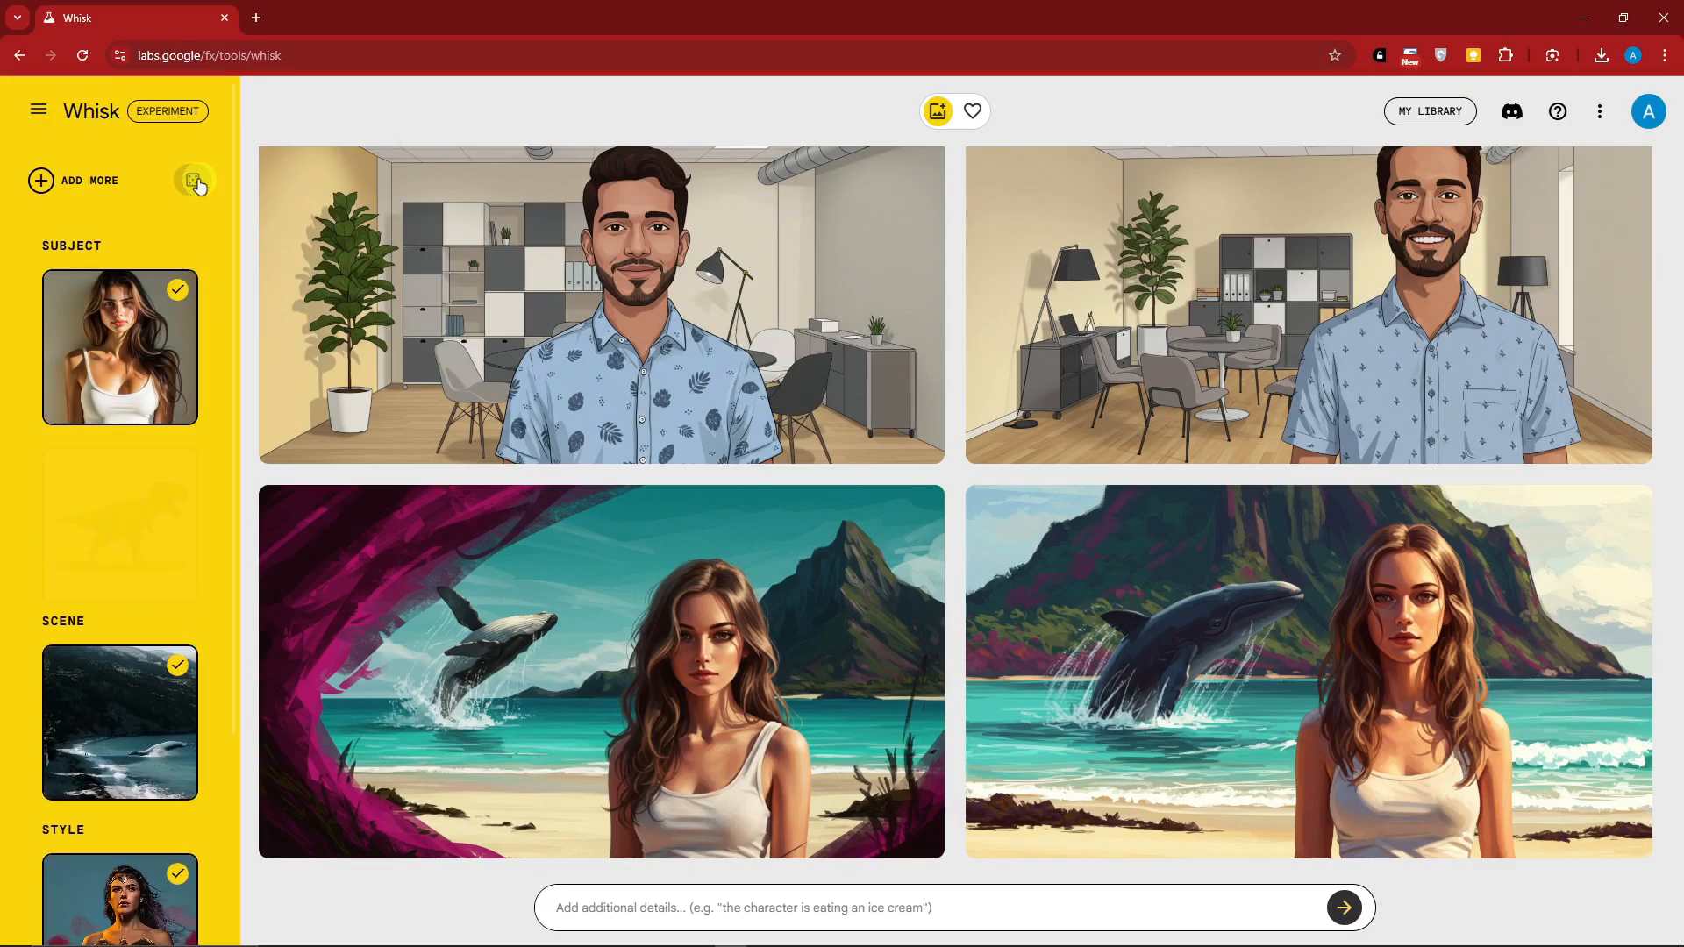
scroll(172, 625, down, 5)
scroll(172, 625, up, 2)
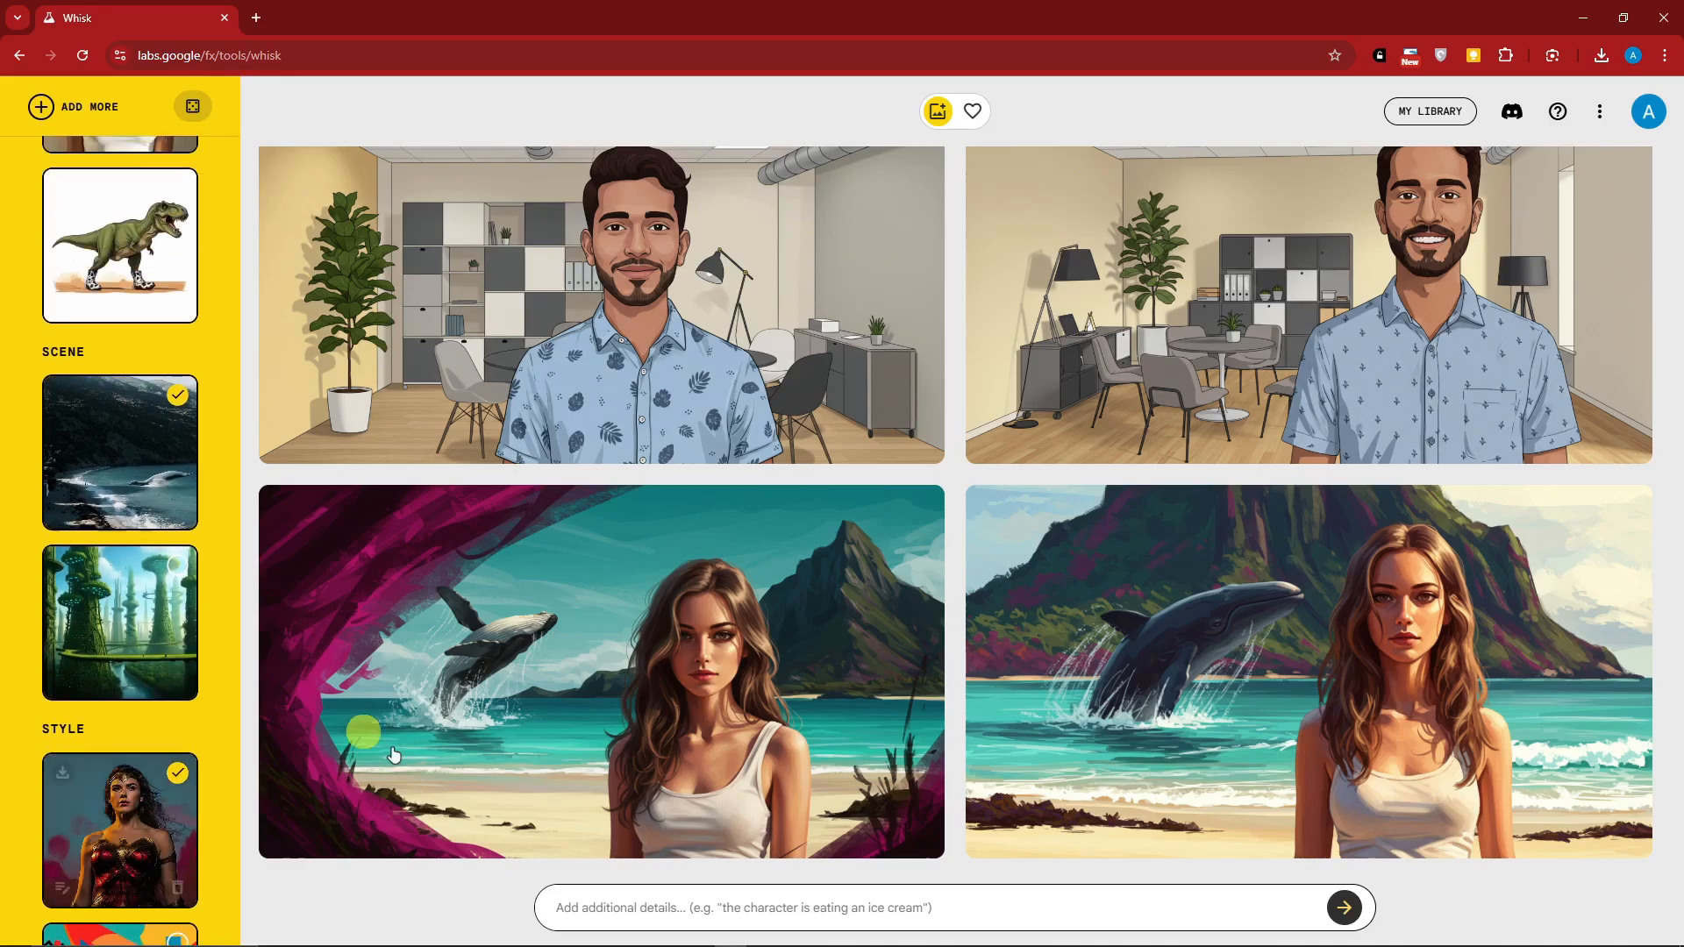
Enter the prompt "a woman standing in the shoreline" and generate the images
click(767, 919)
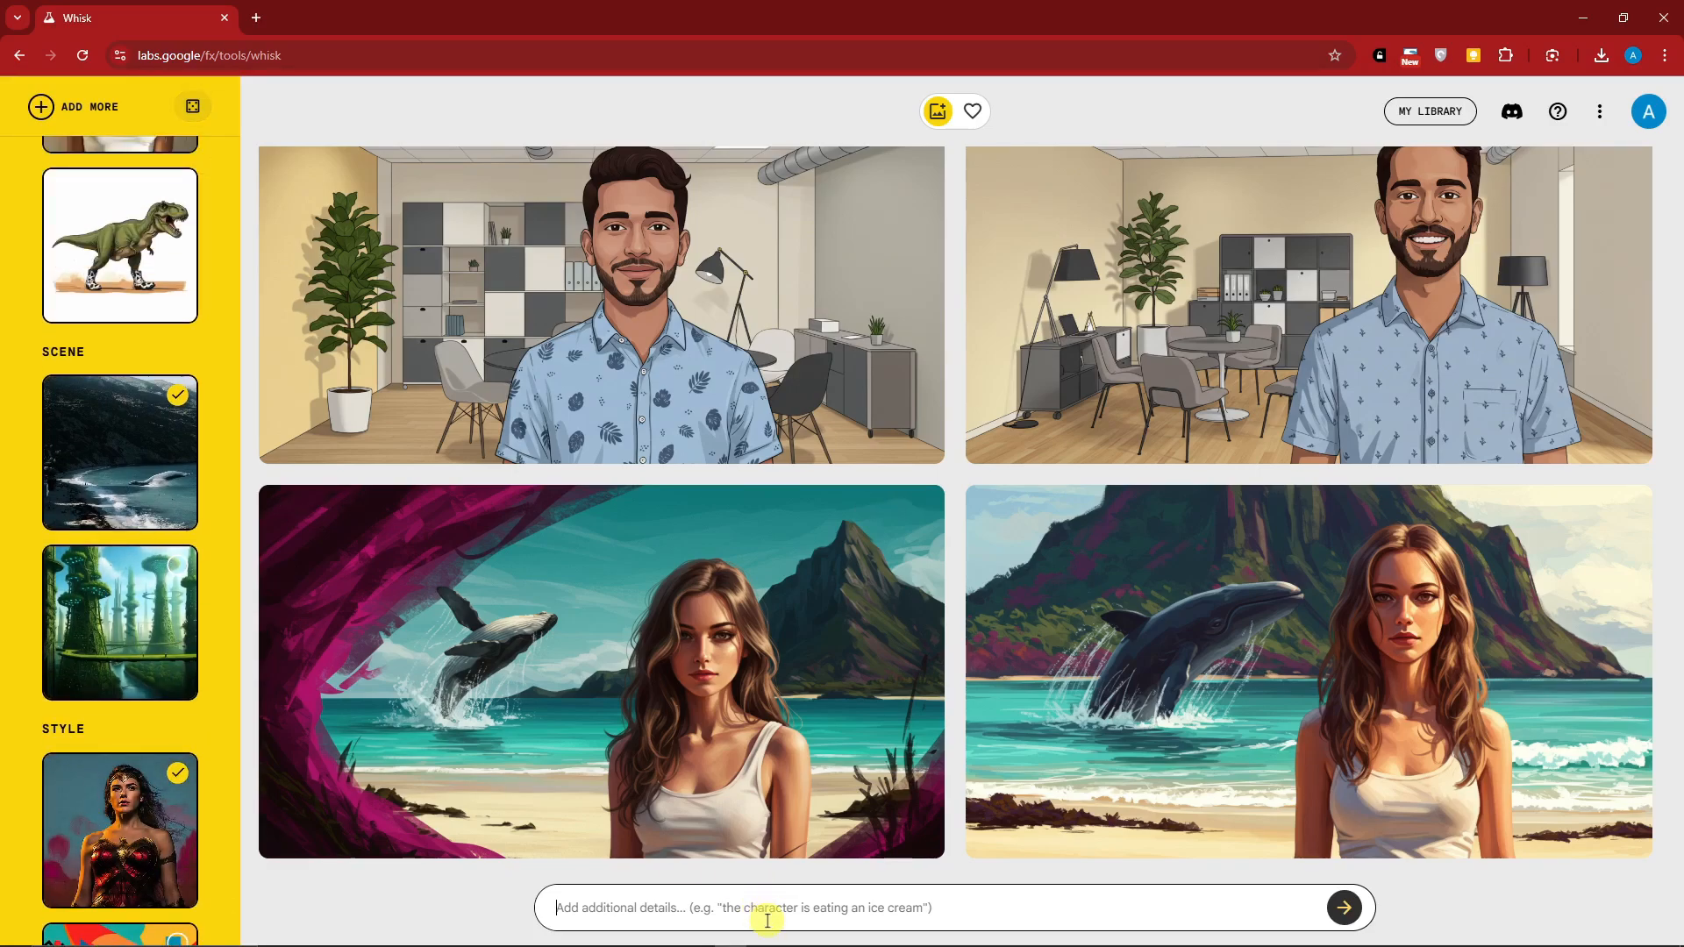
text(a)
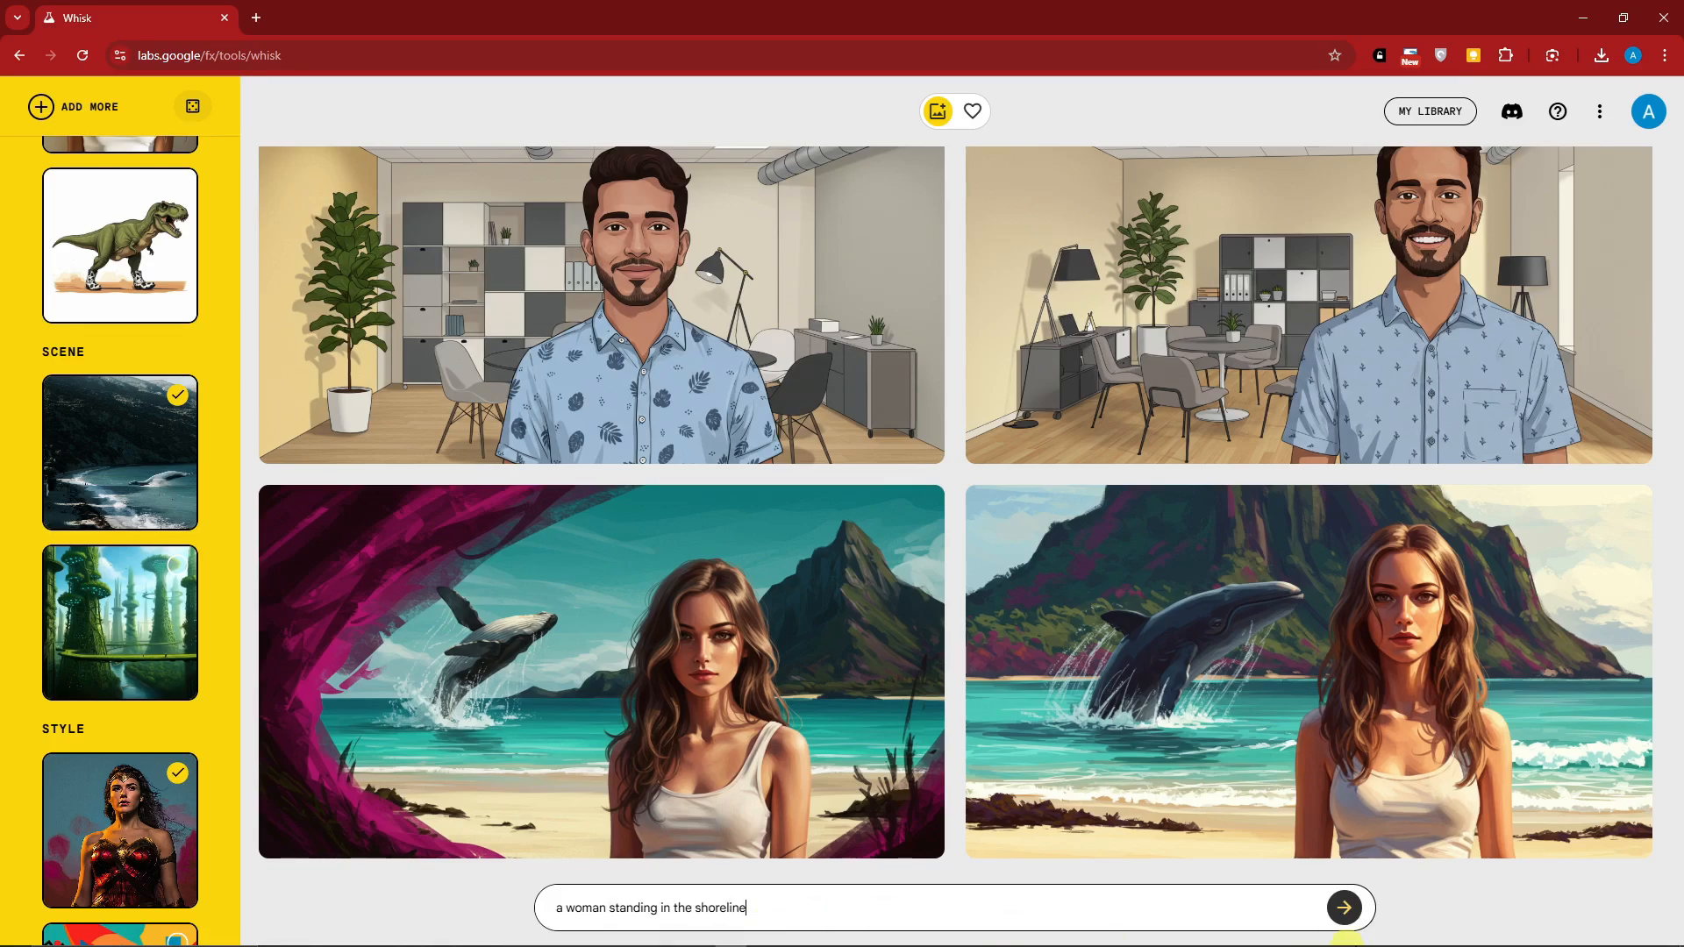
click(1348, 906)
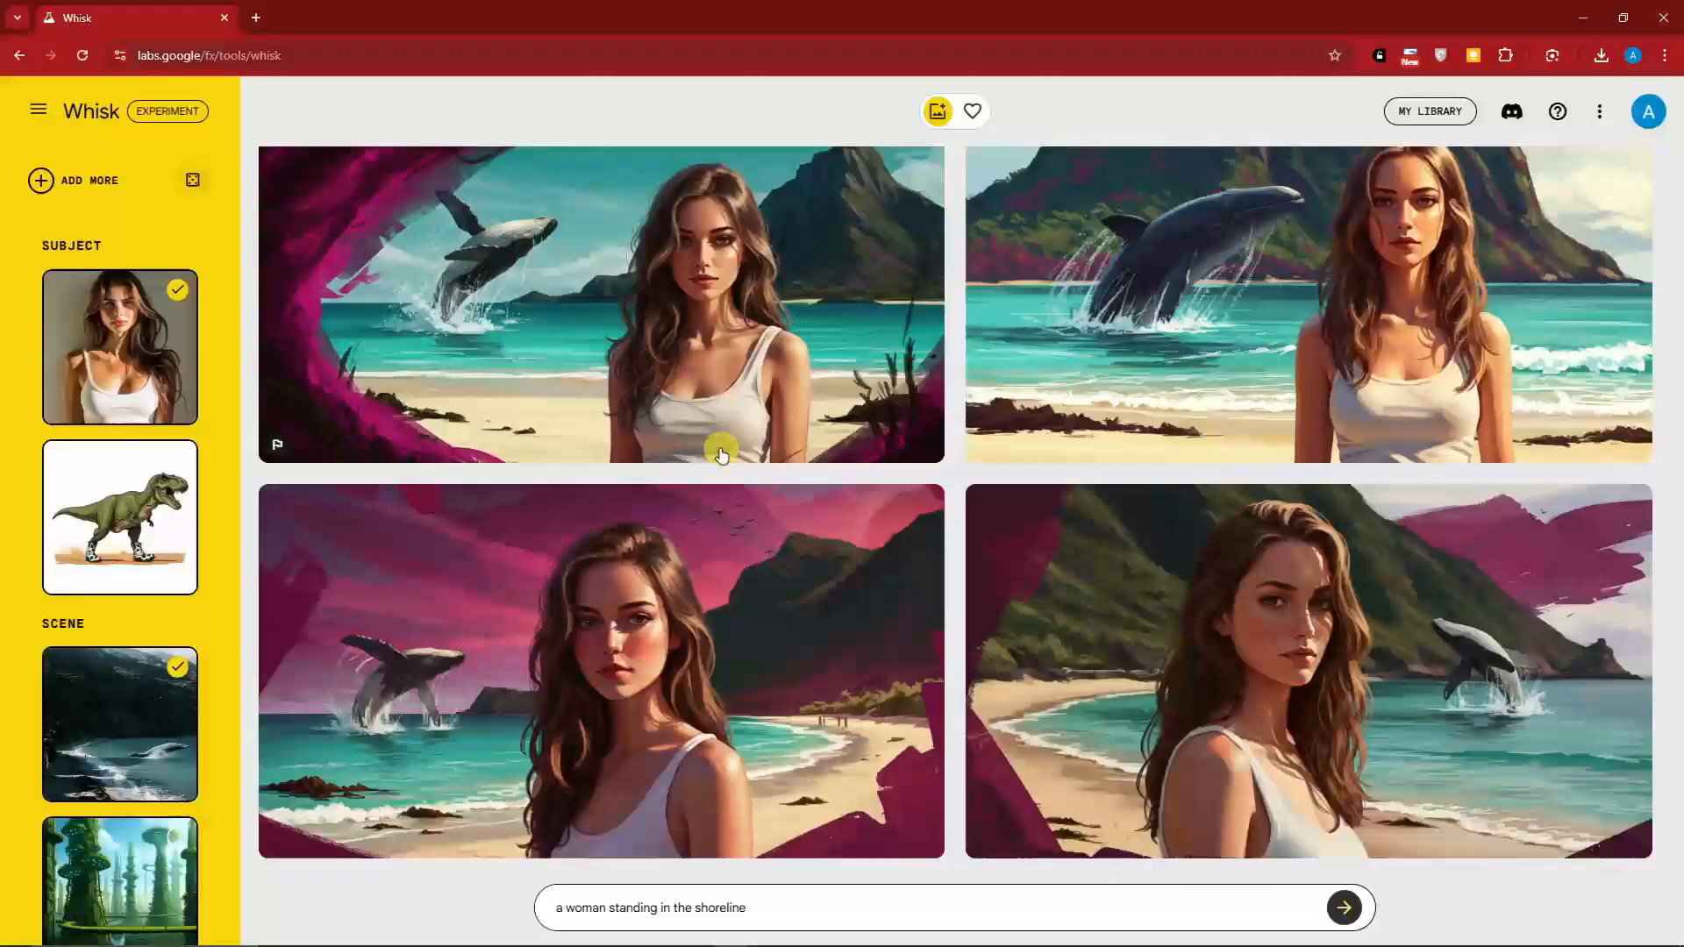
Review the details of both new shoreline images, and download the one with the magenta sky
click(756, 554)
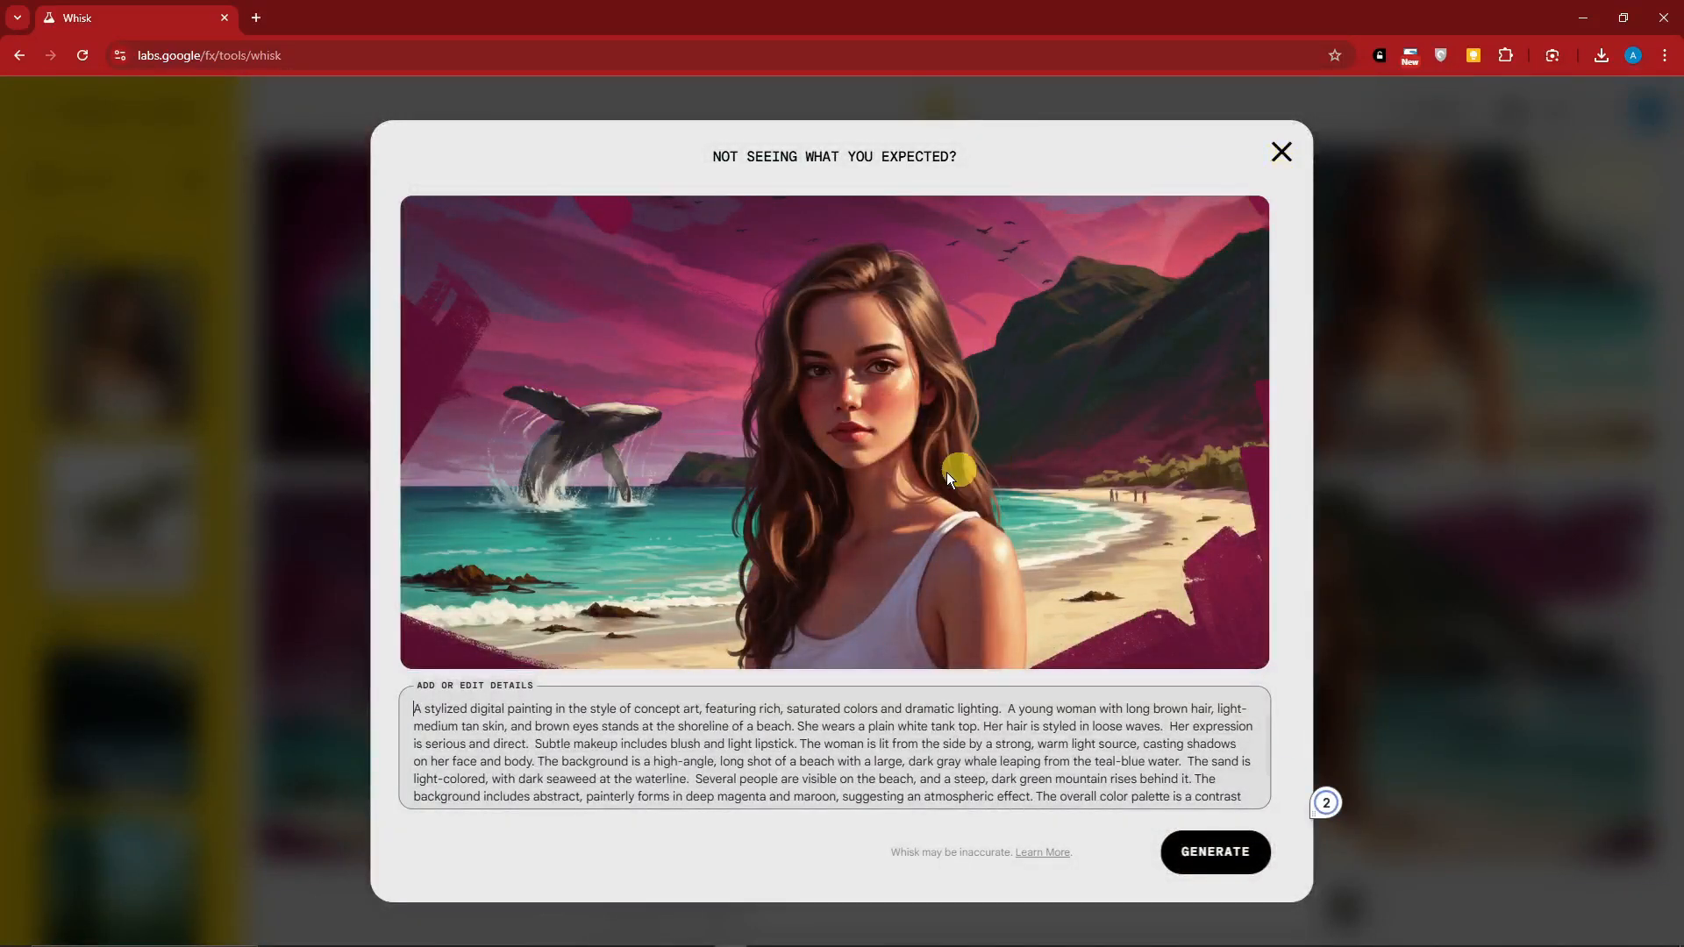
click(1281, 154)
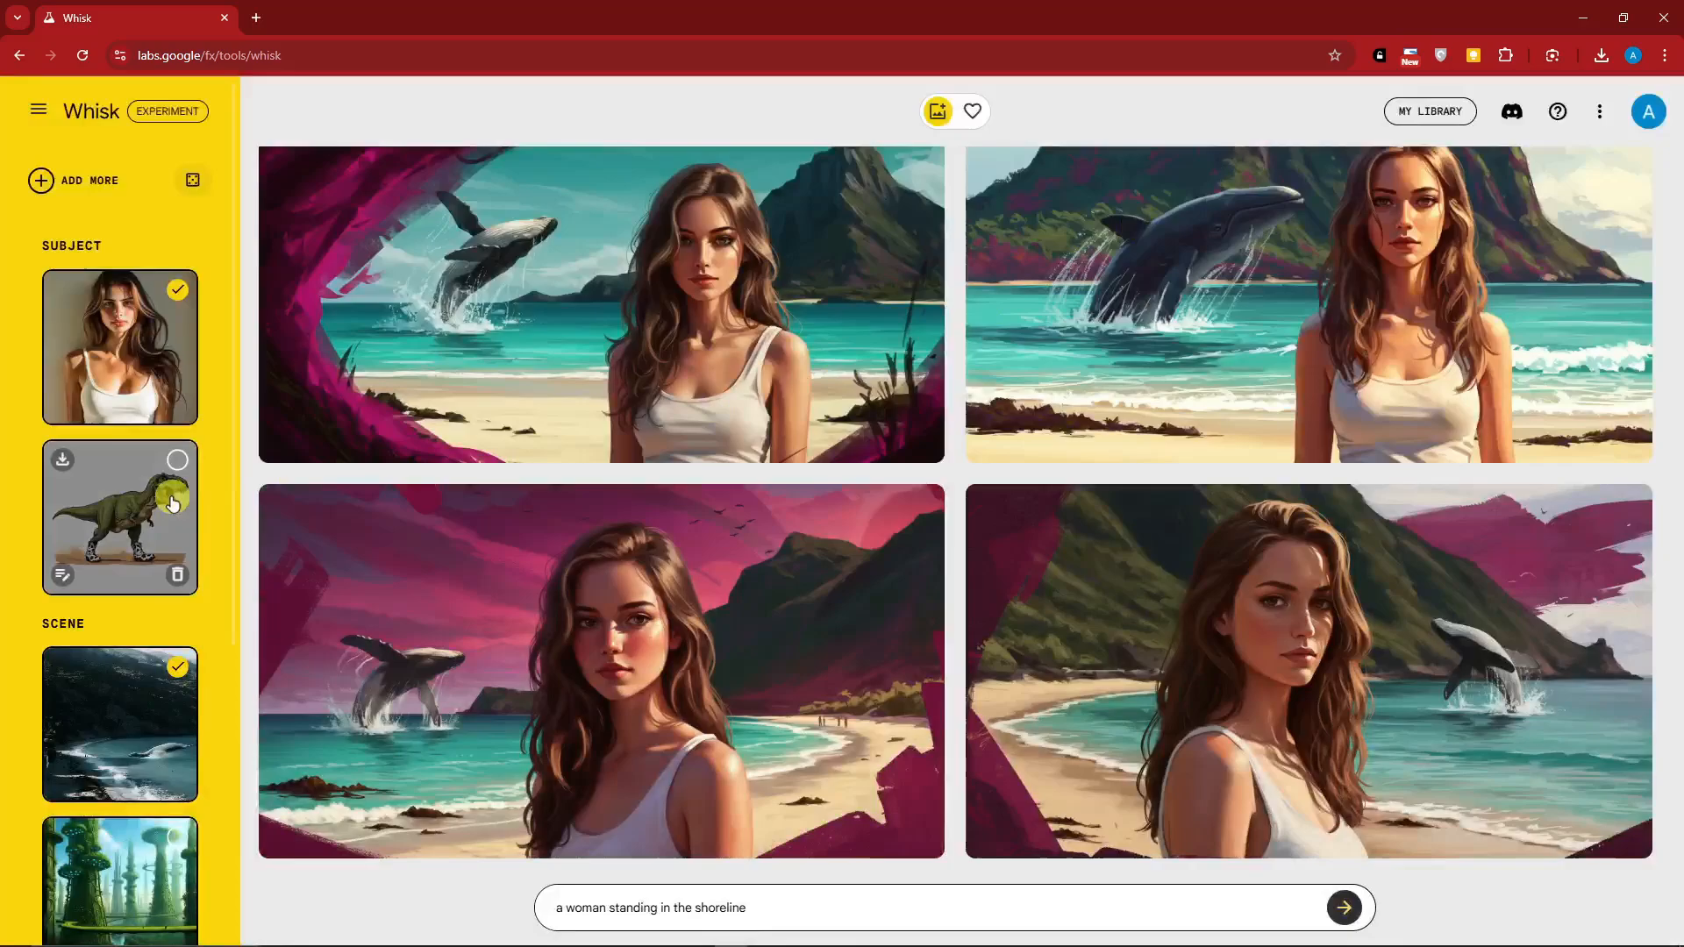
click(1421, 631)
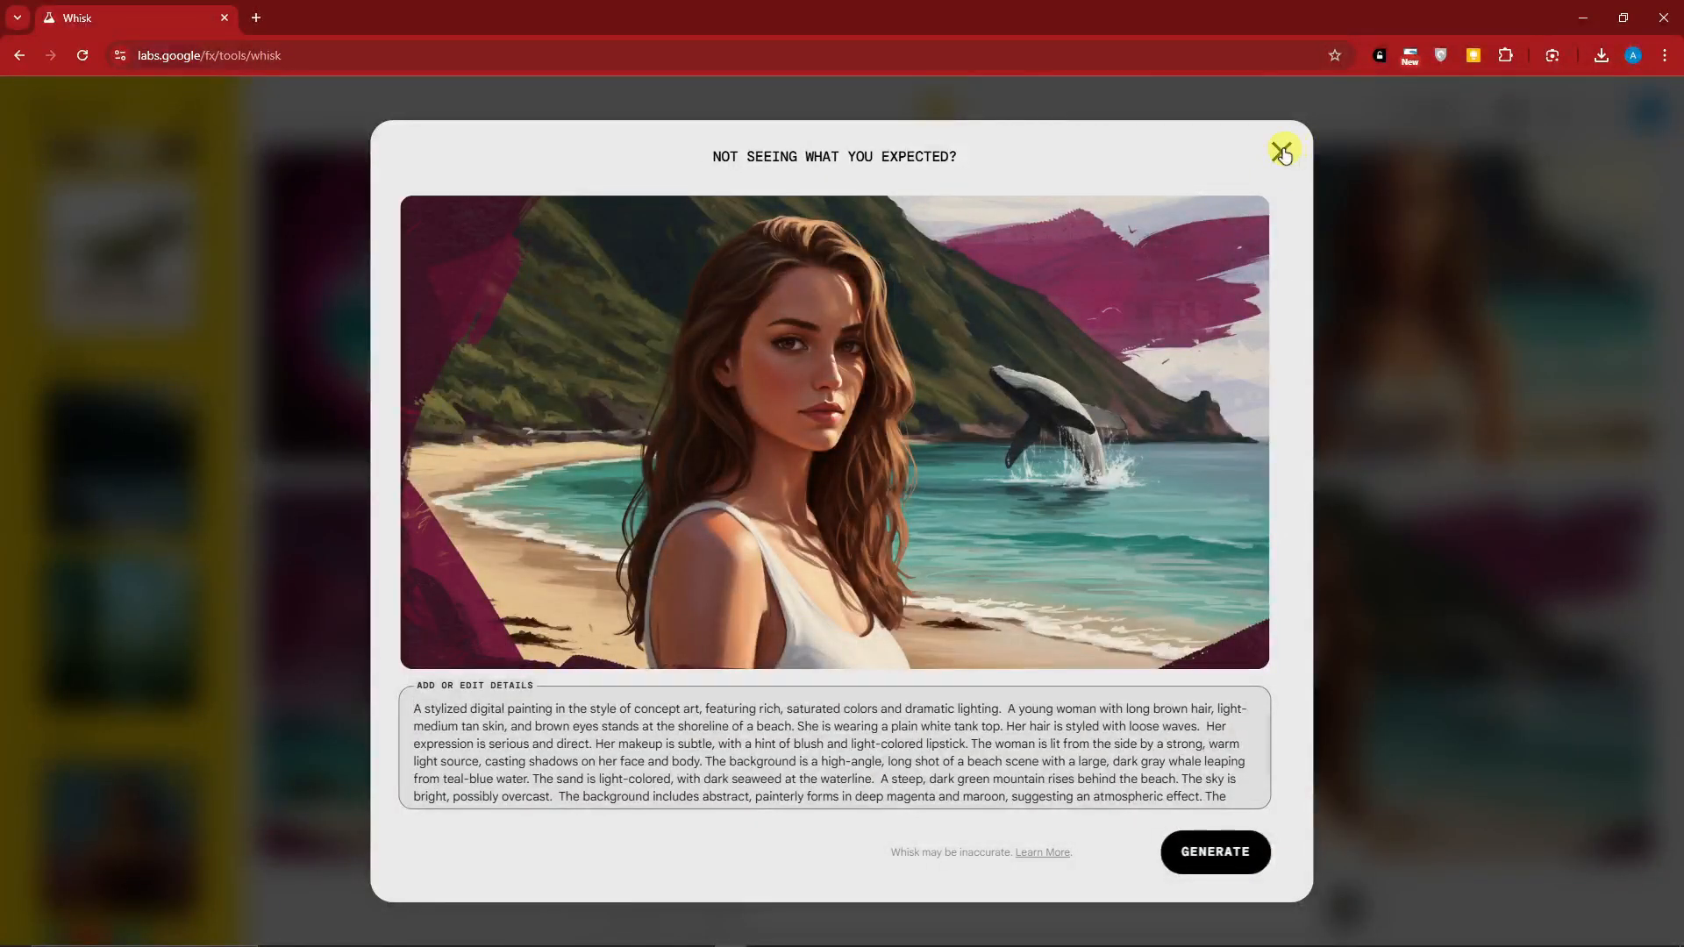
click(1282, 153)
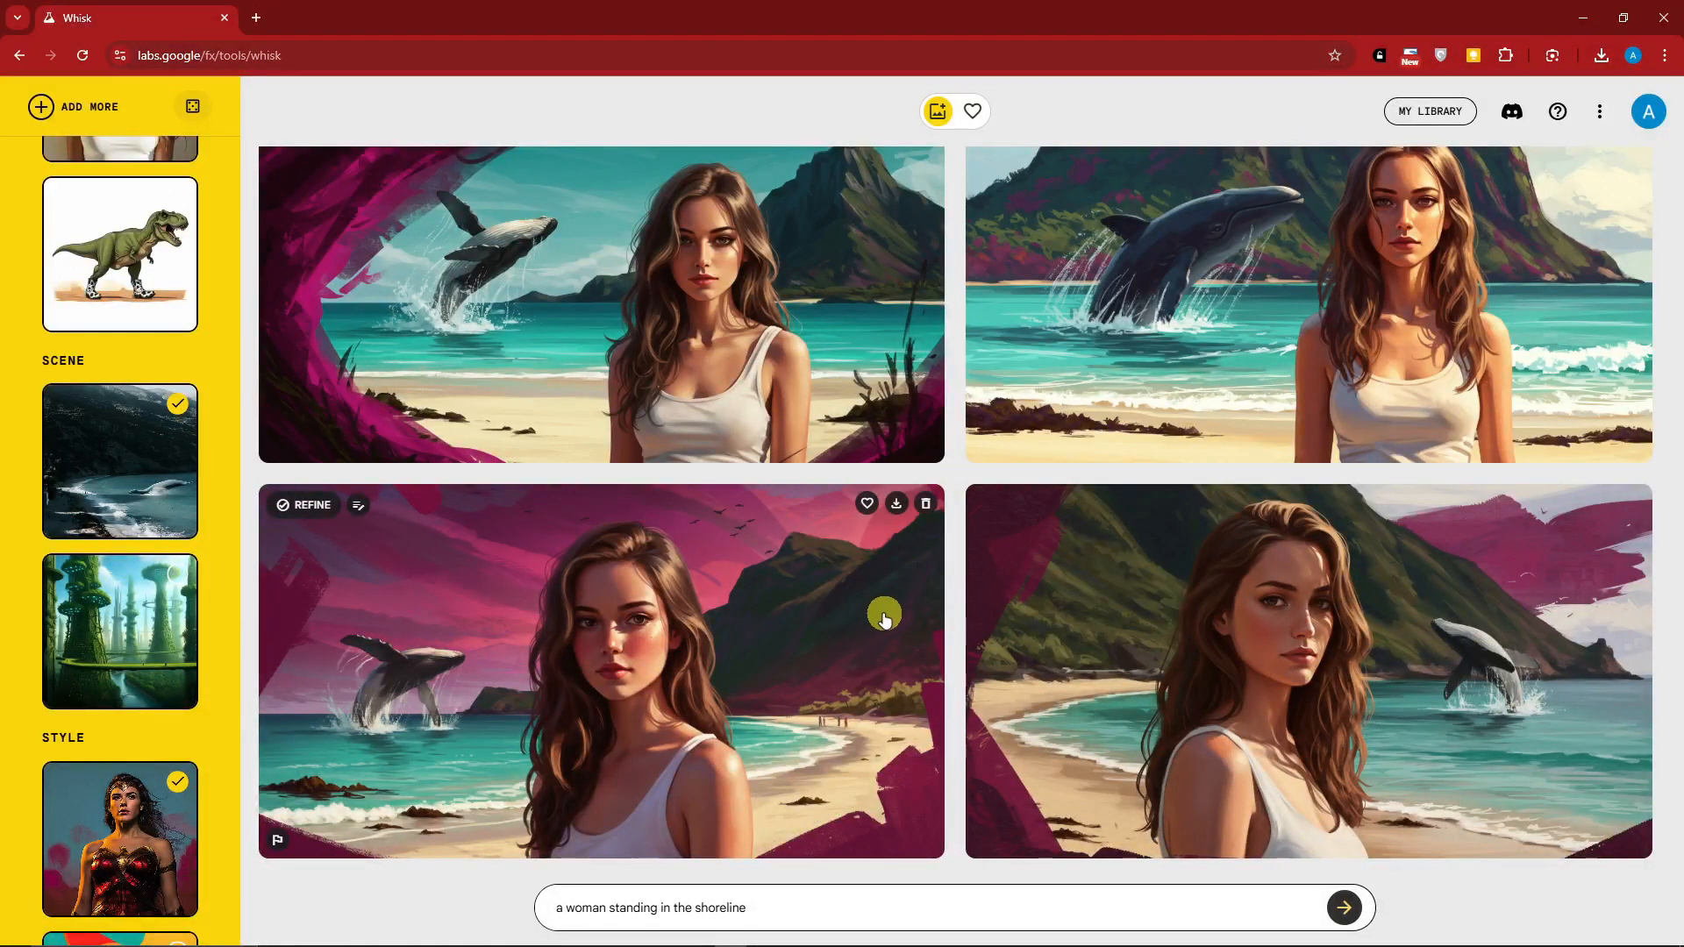
click(898, 506)
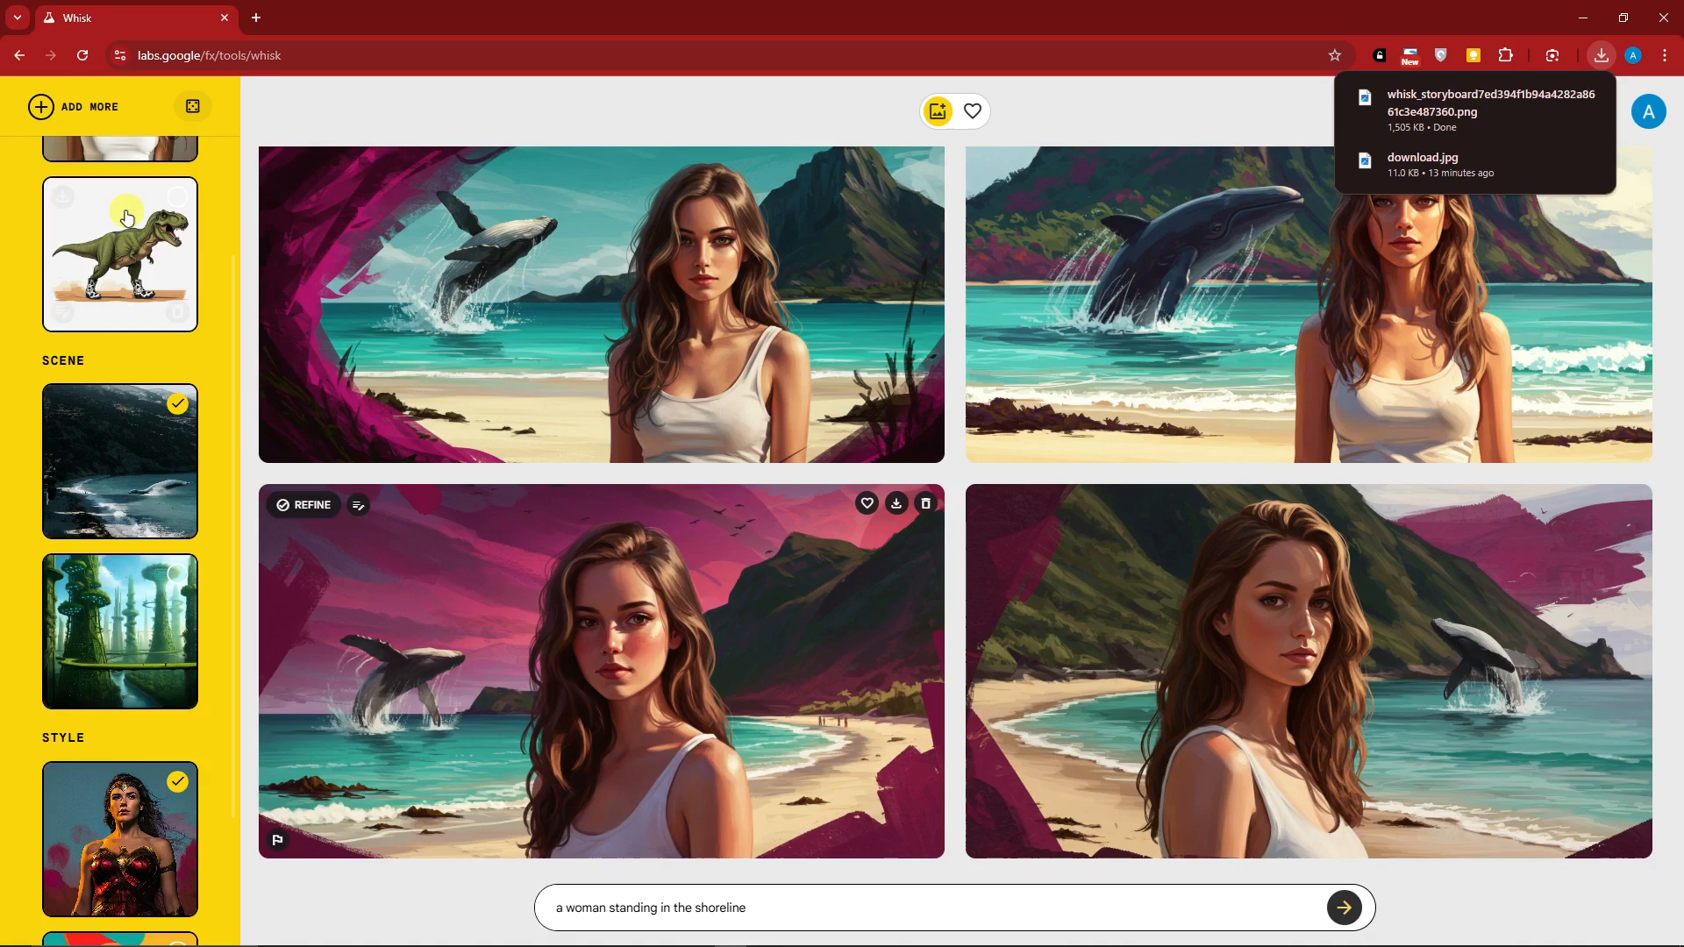
Examine the template presets and the aspect ratio options in the settings
scroll(79, 151, up, 3)
click(40, 114)
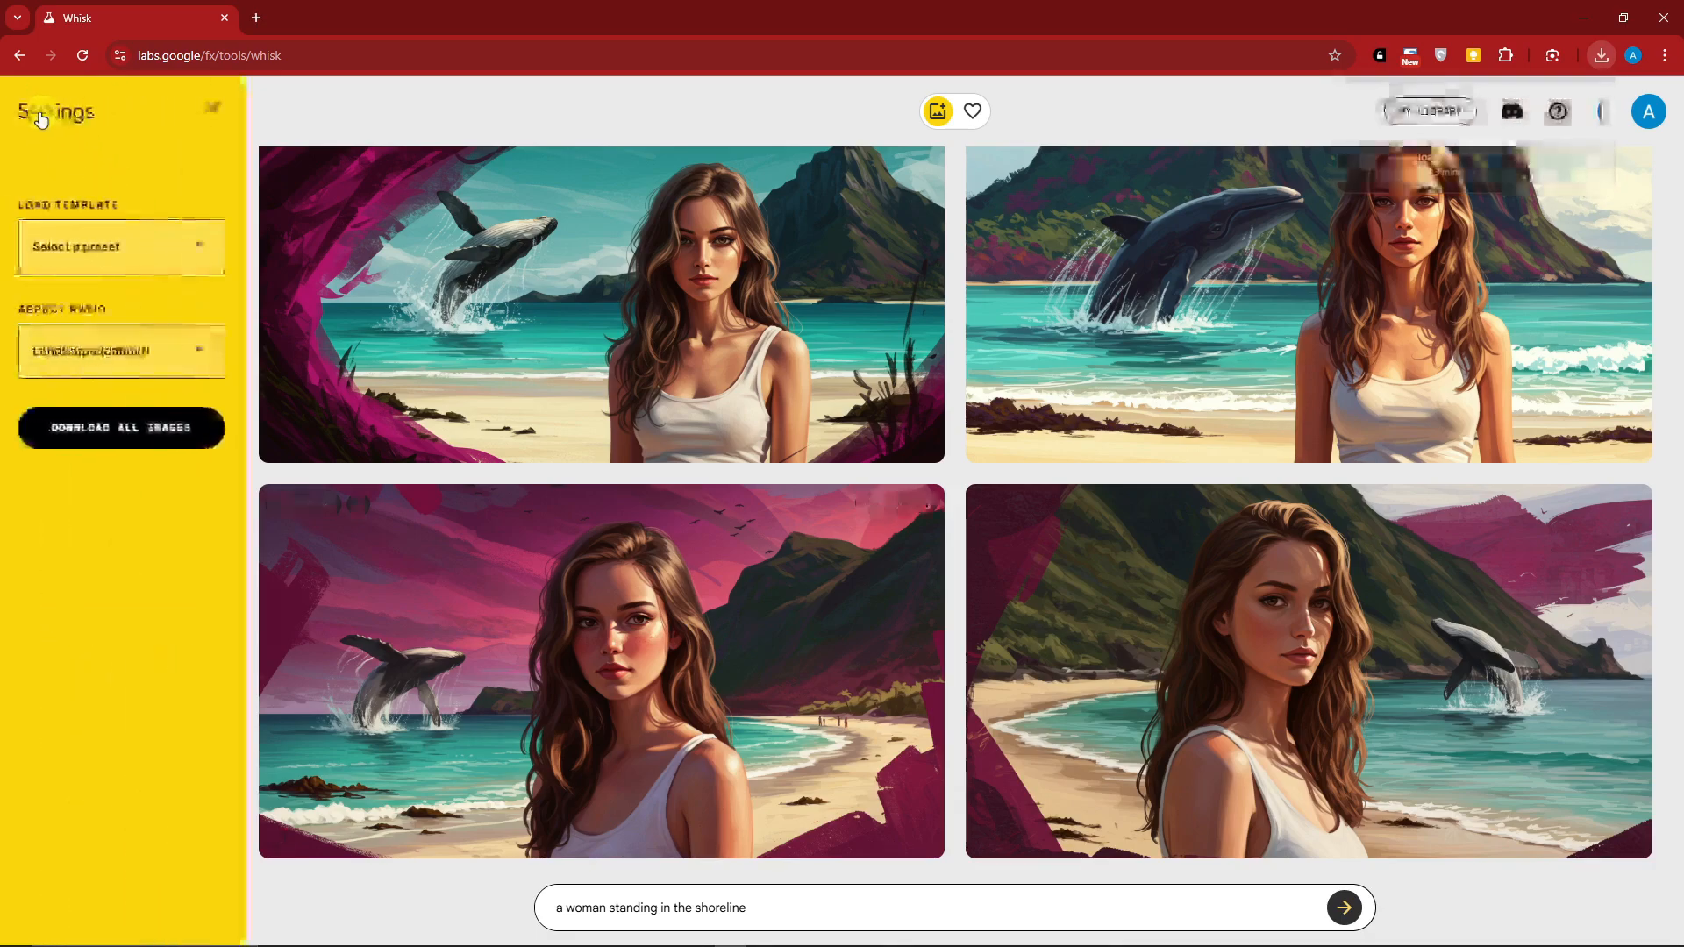
click(208, 265)
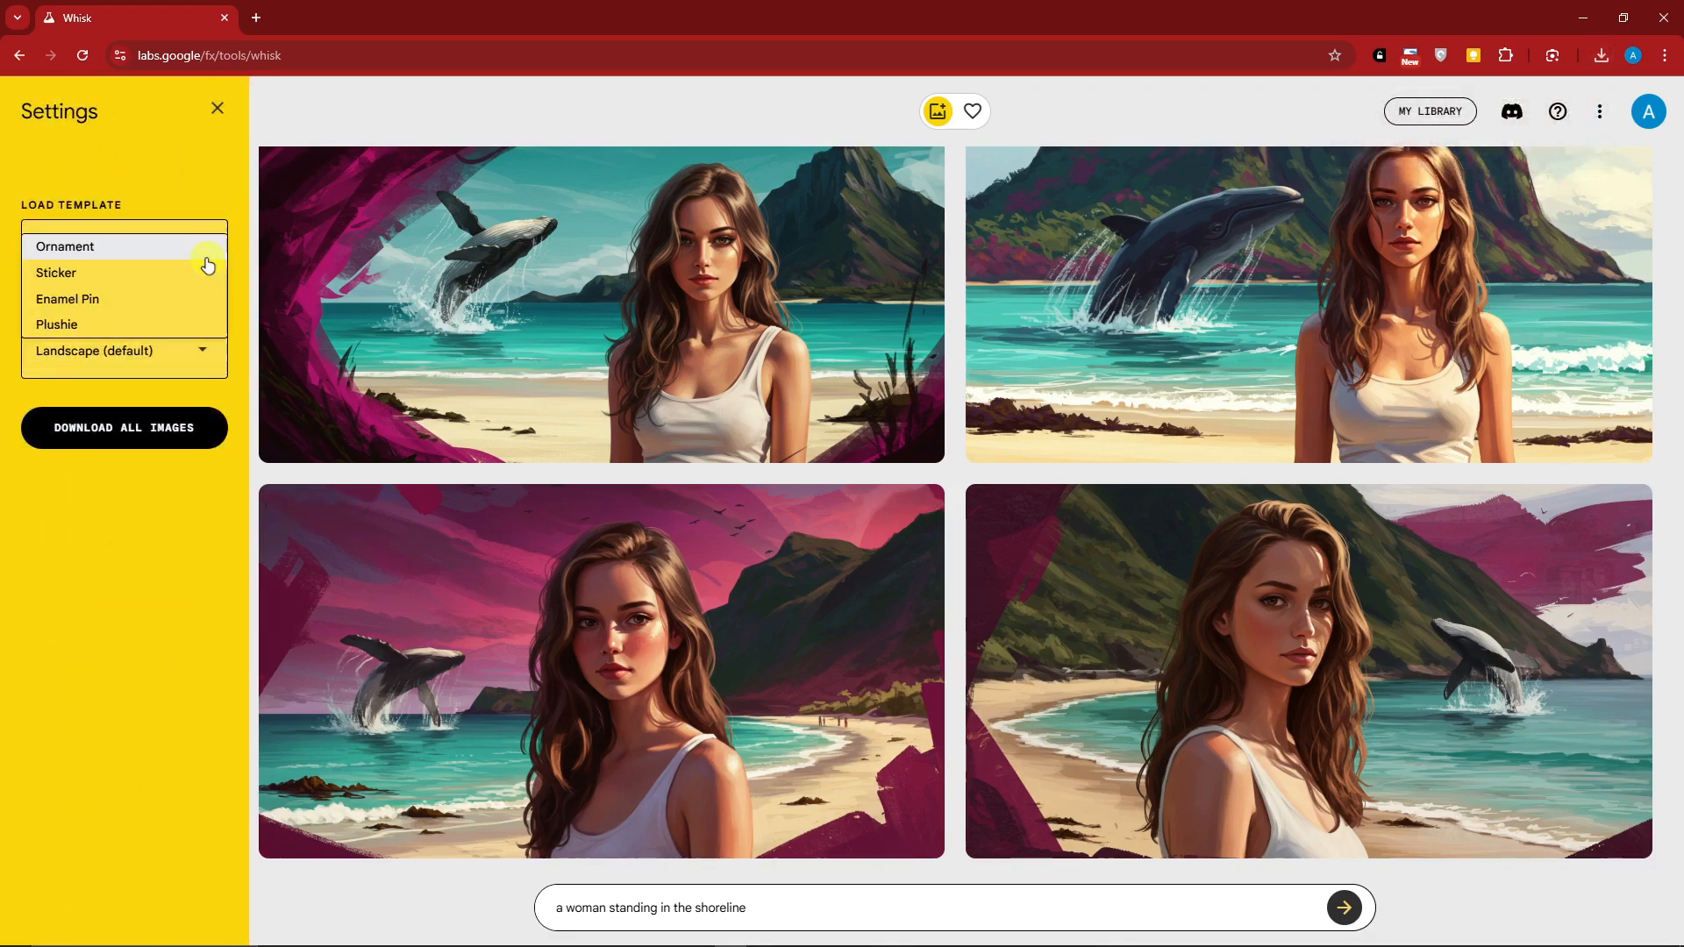
click(198, 206)
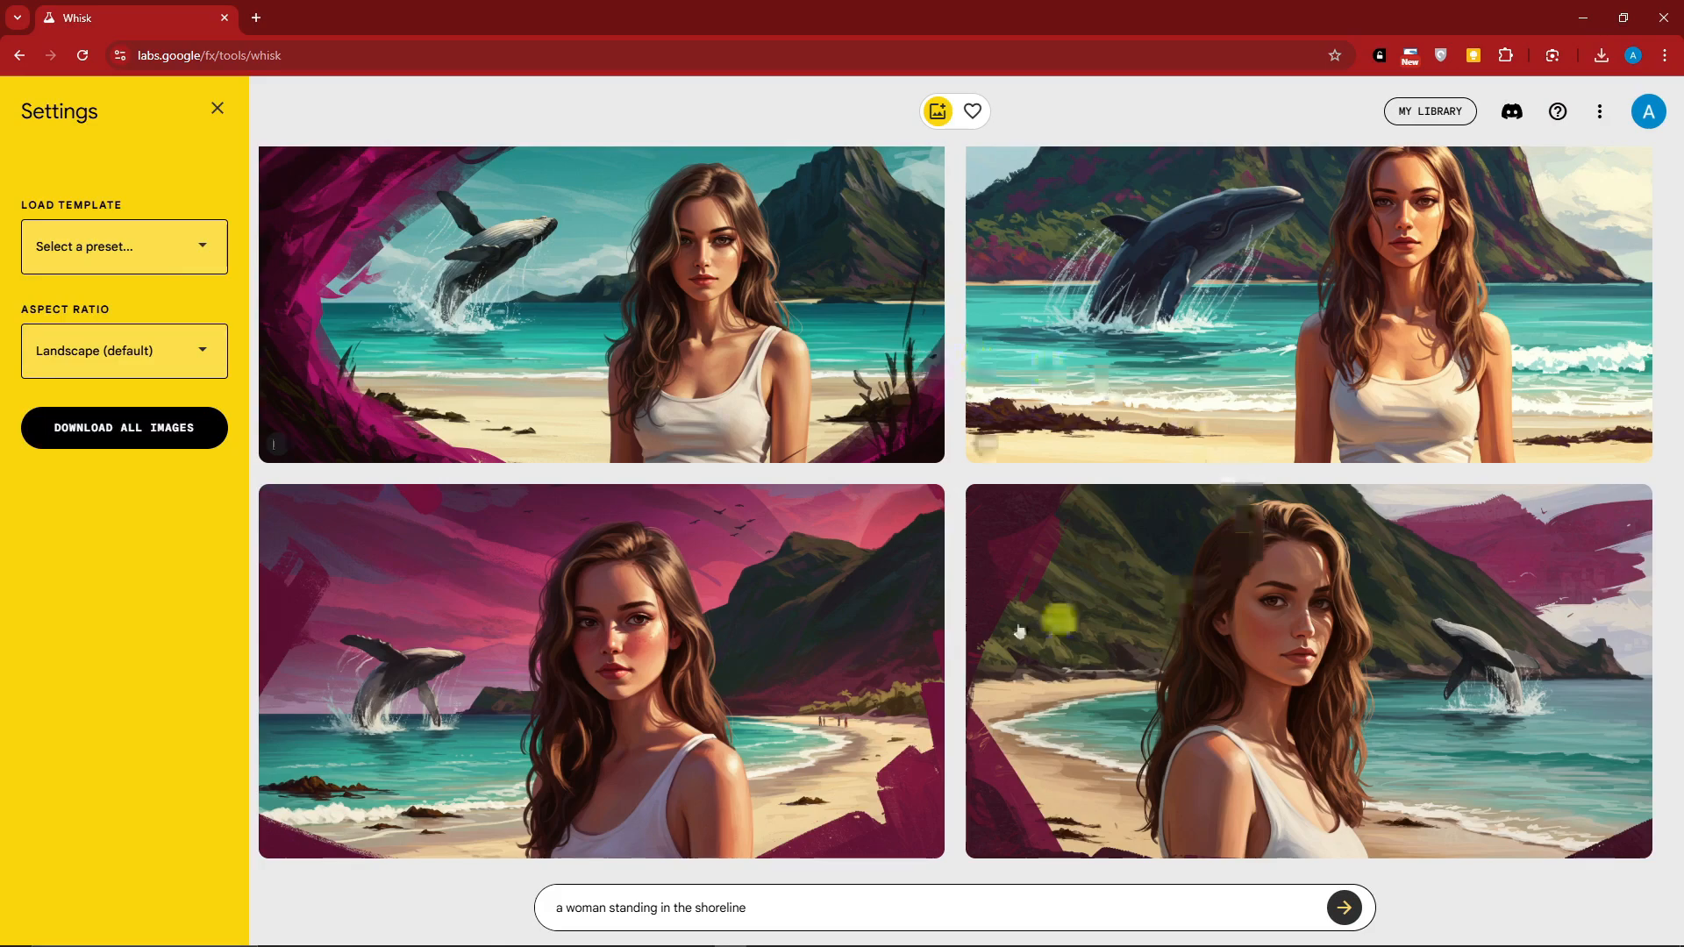
click(123, 257)
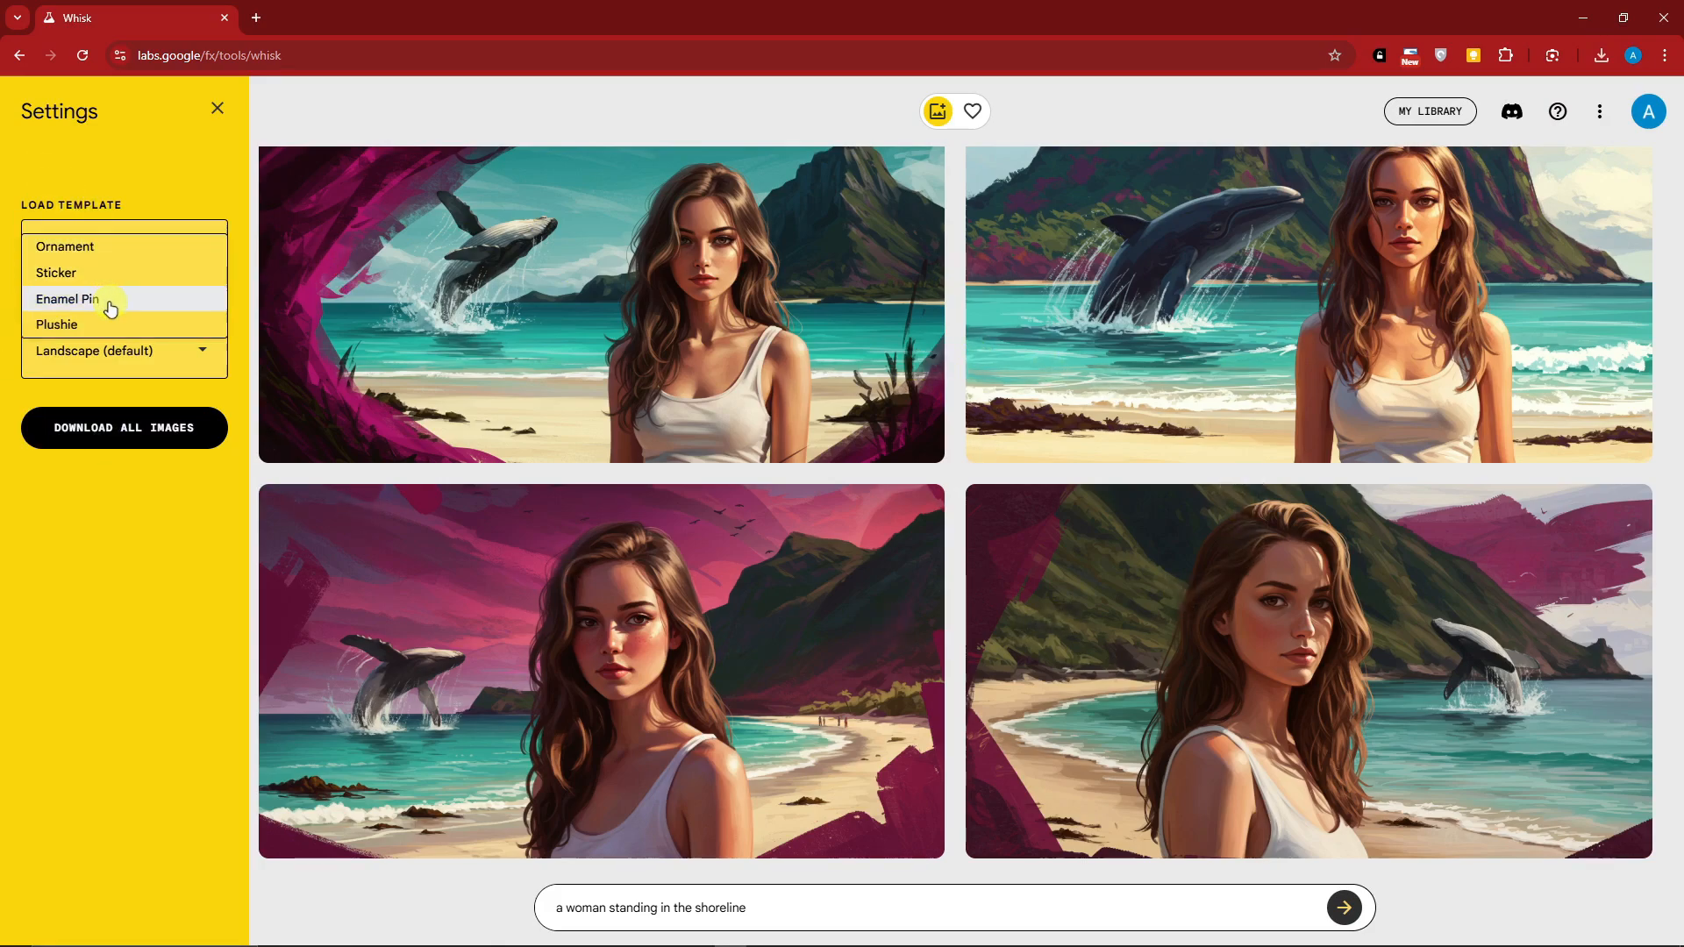
click(149, 601)
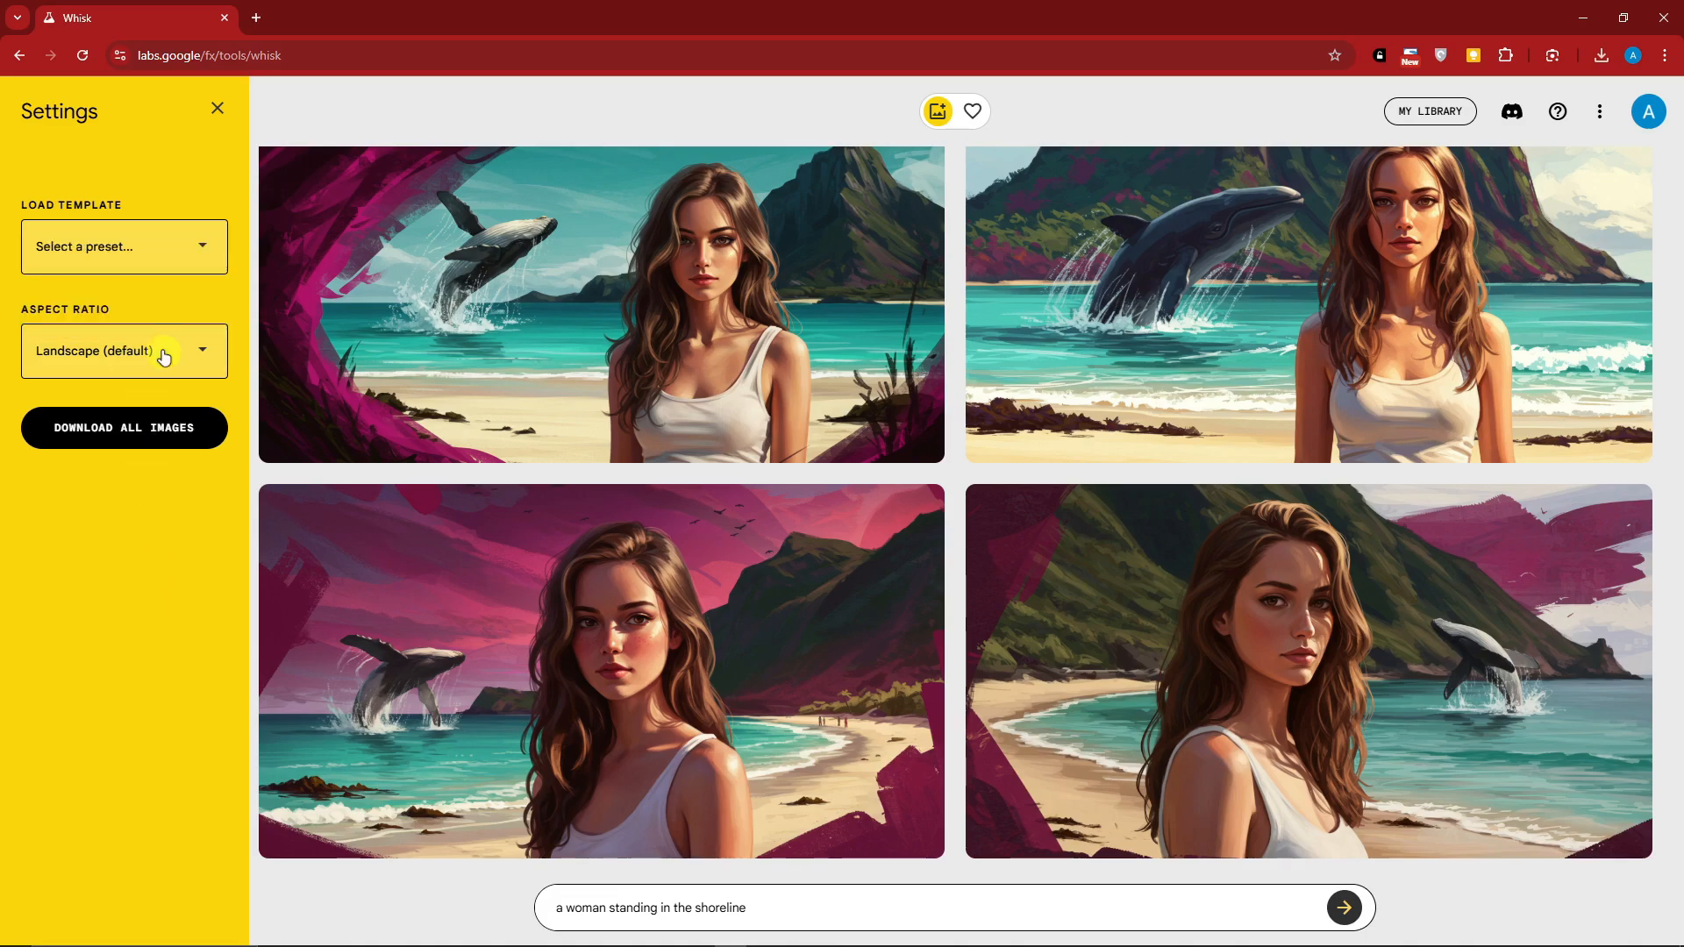
click(194, 353)
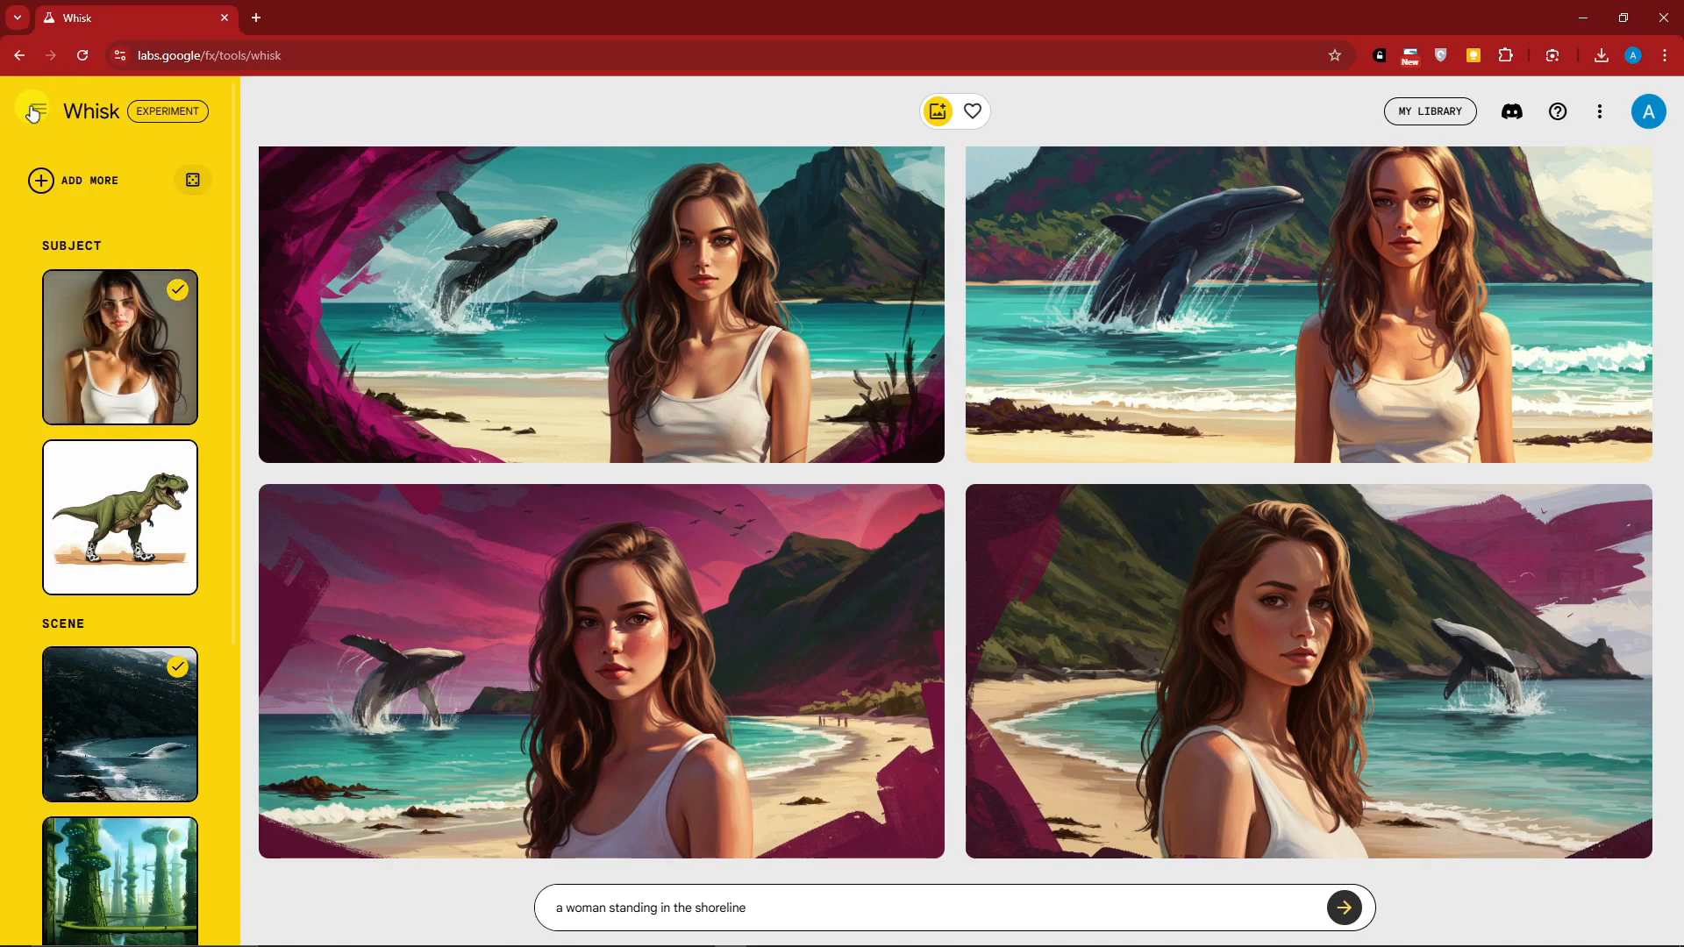
click(32, 111)
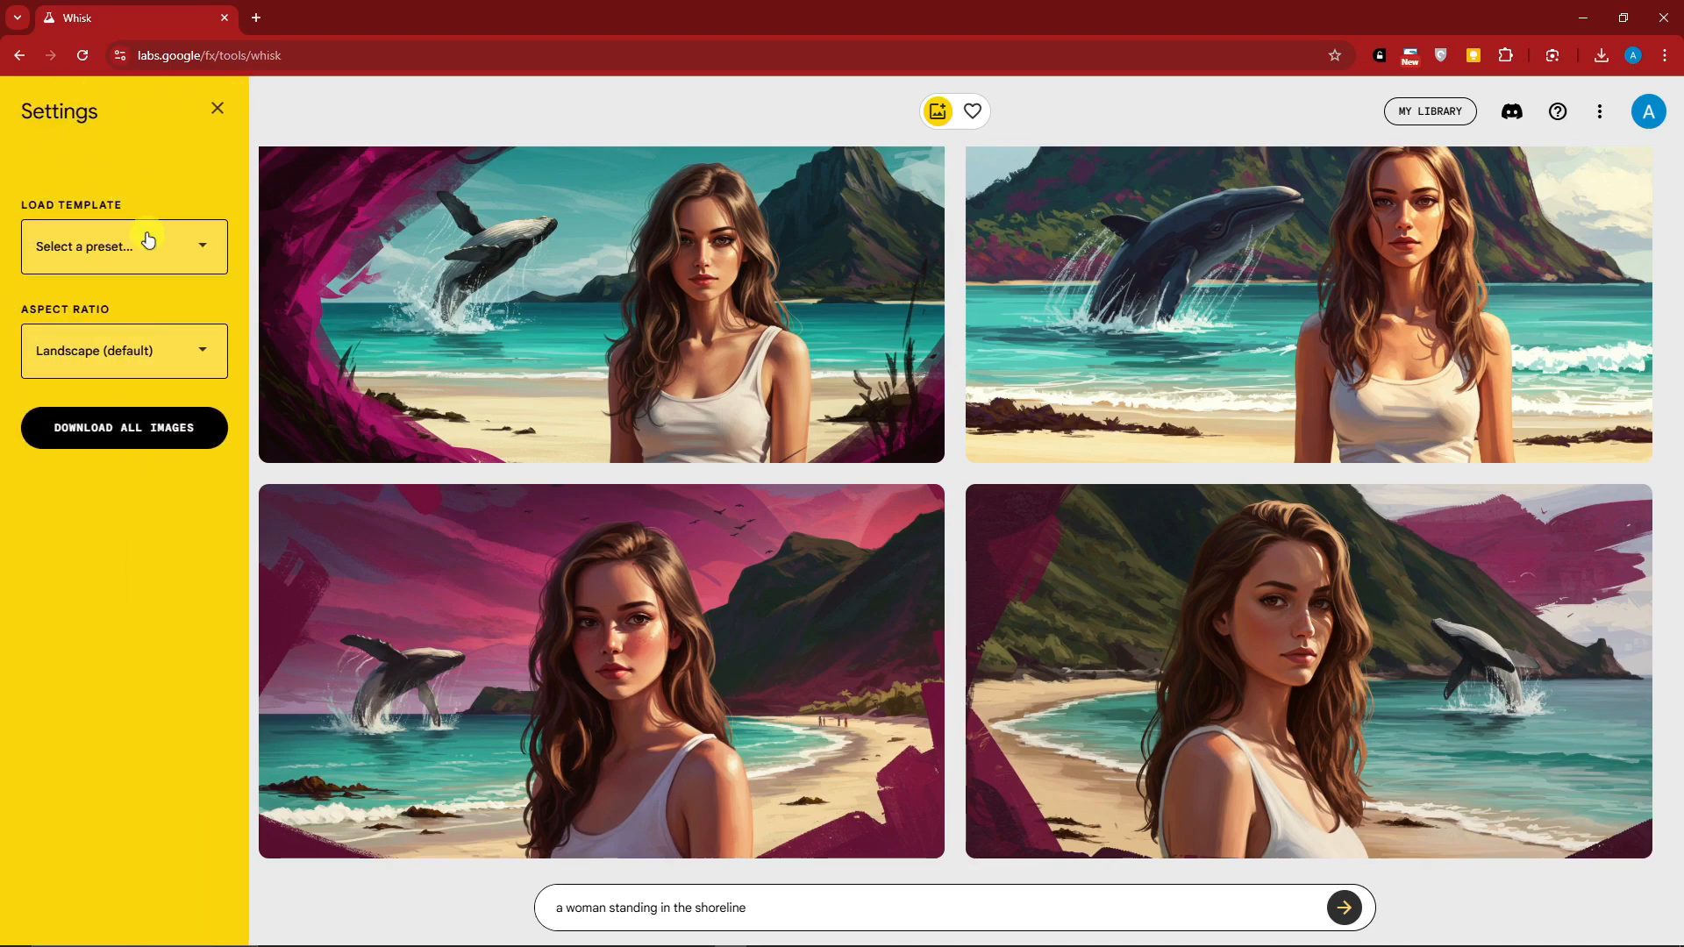
click(122, 244)
click(121, 326)
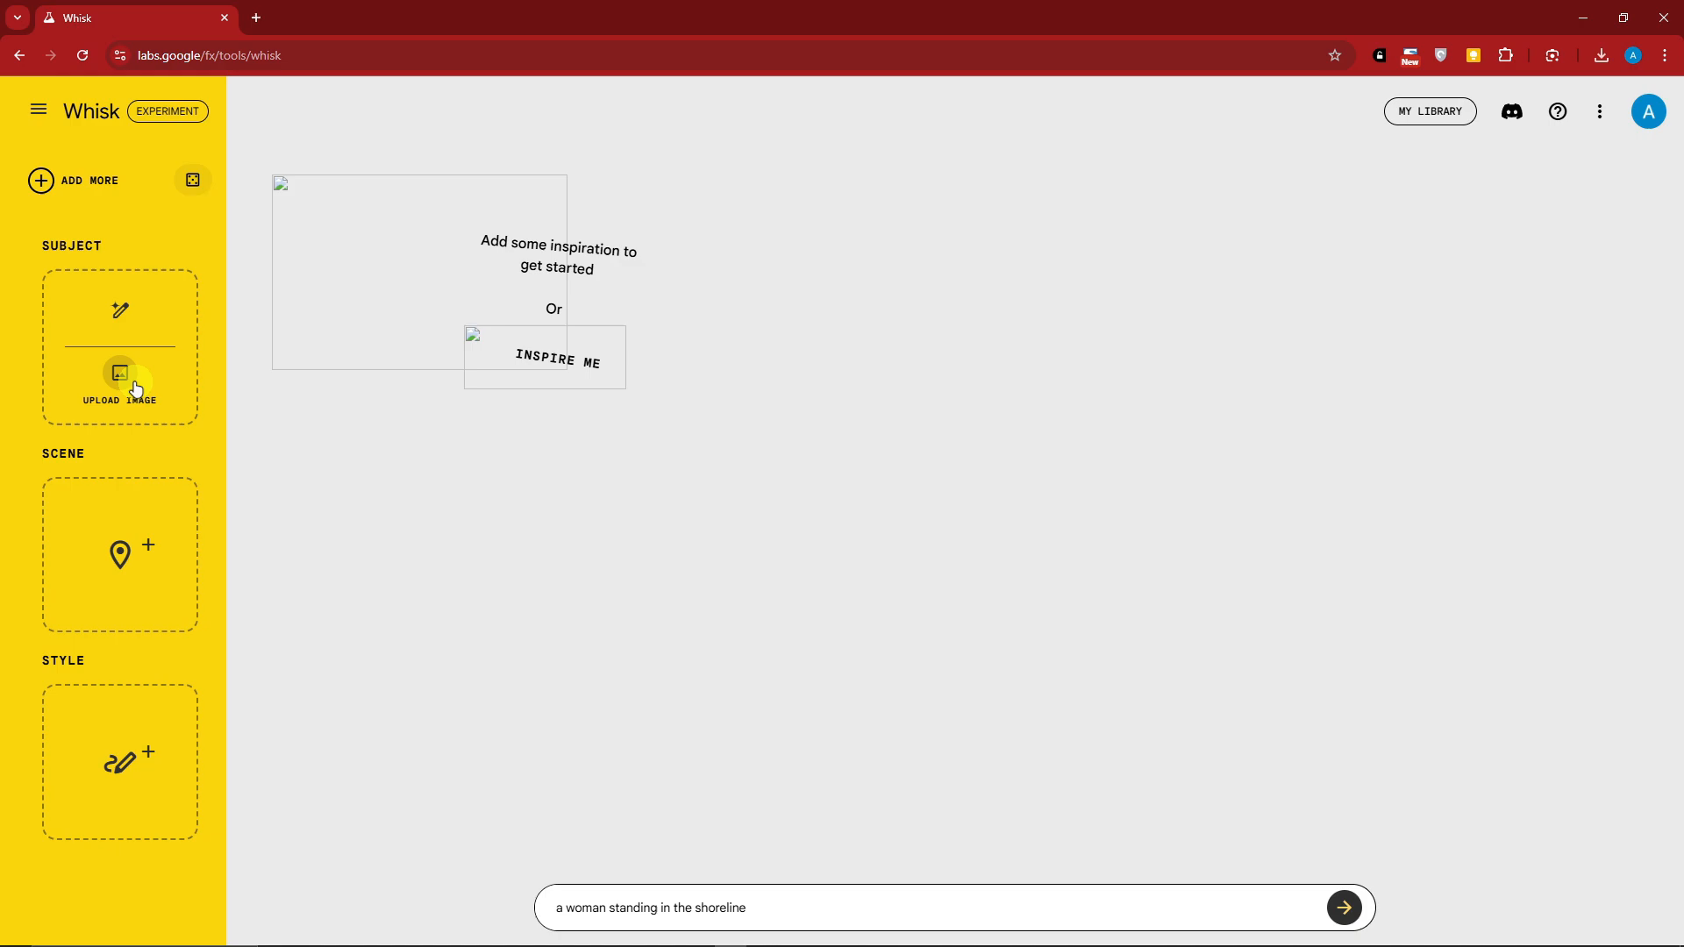
Upload the SpongeBob picture named "download" from the recent files as the subject image
mouse_move(140, 364)
scroll(482, 346, up, 5)
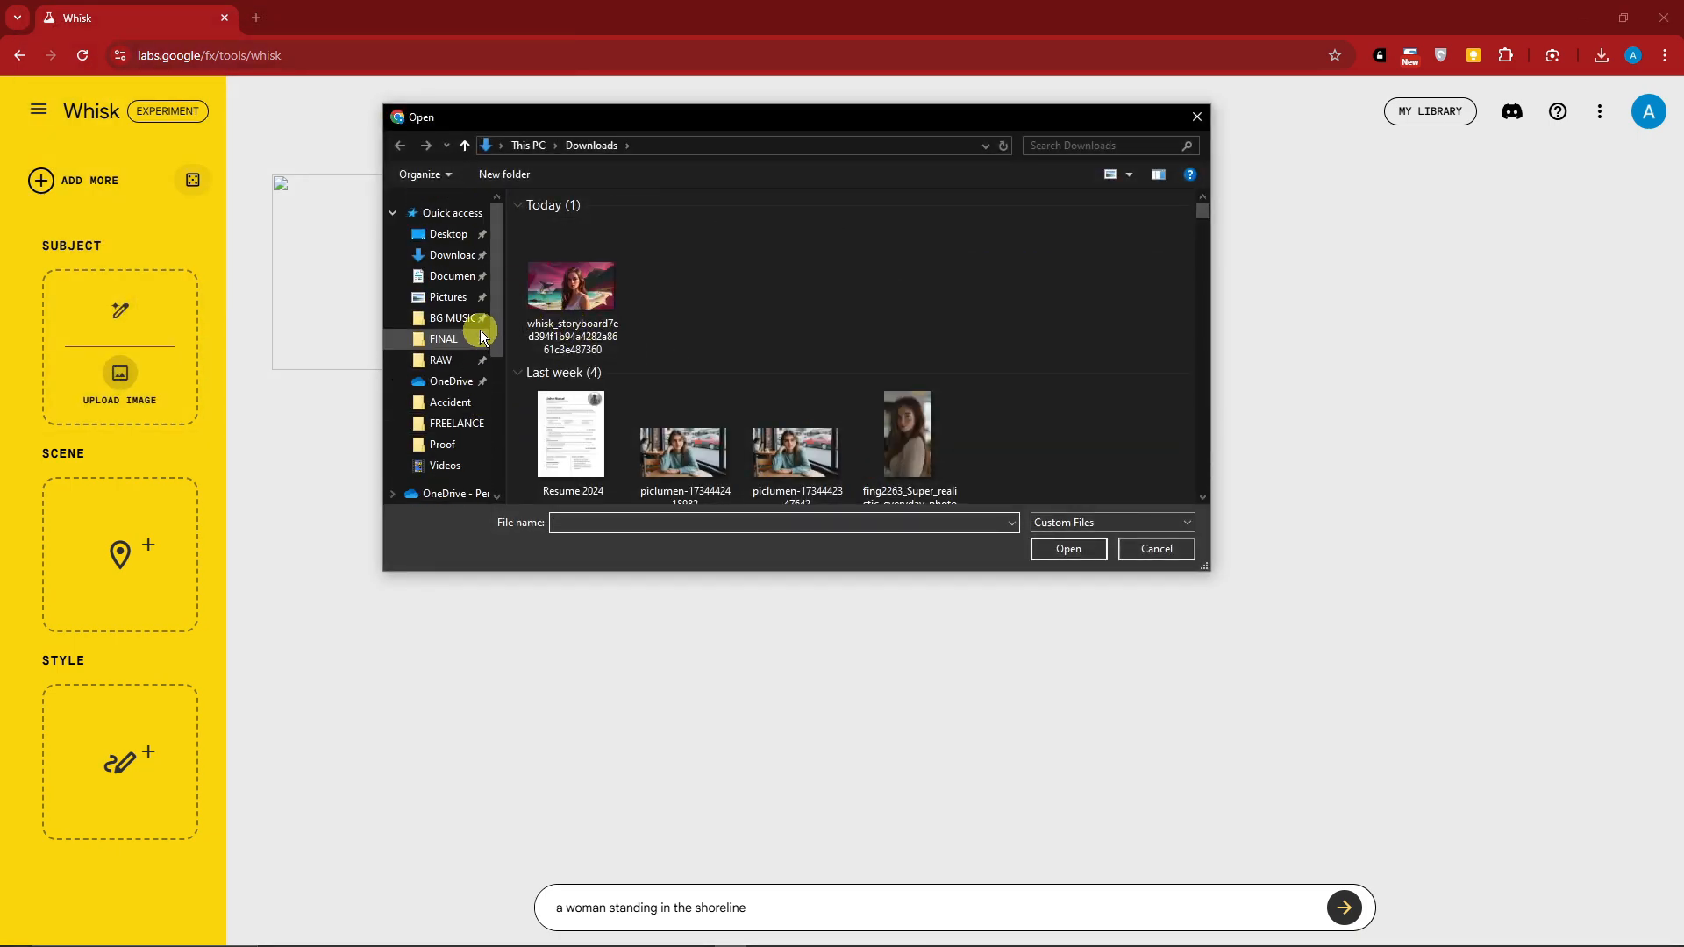
scroll(841, 346, down, 1)
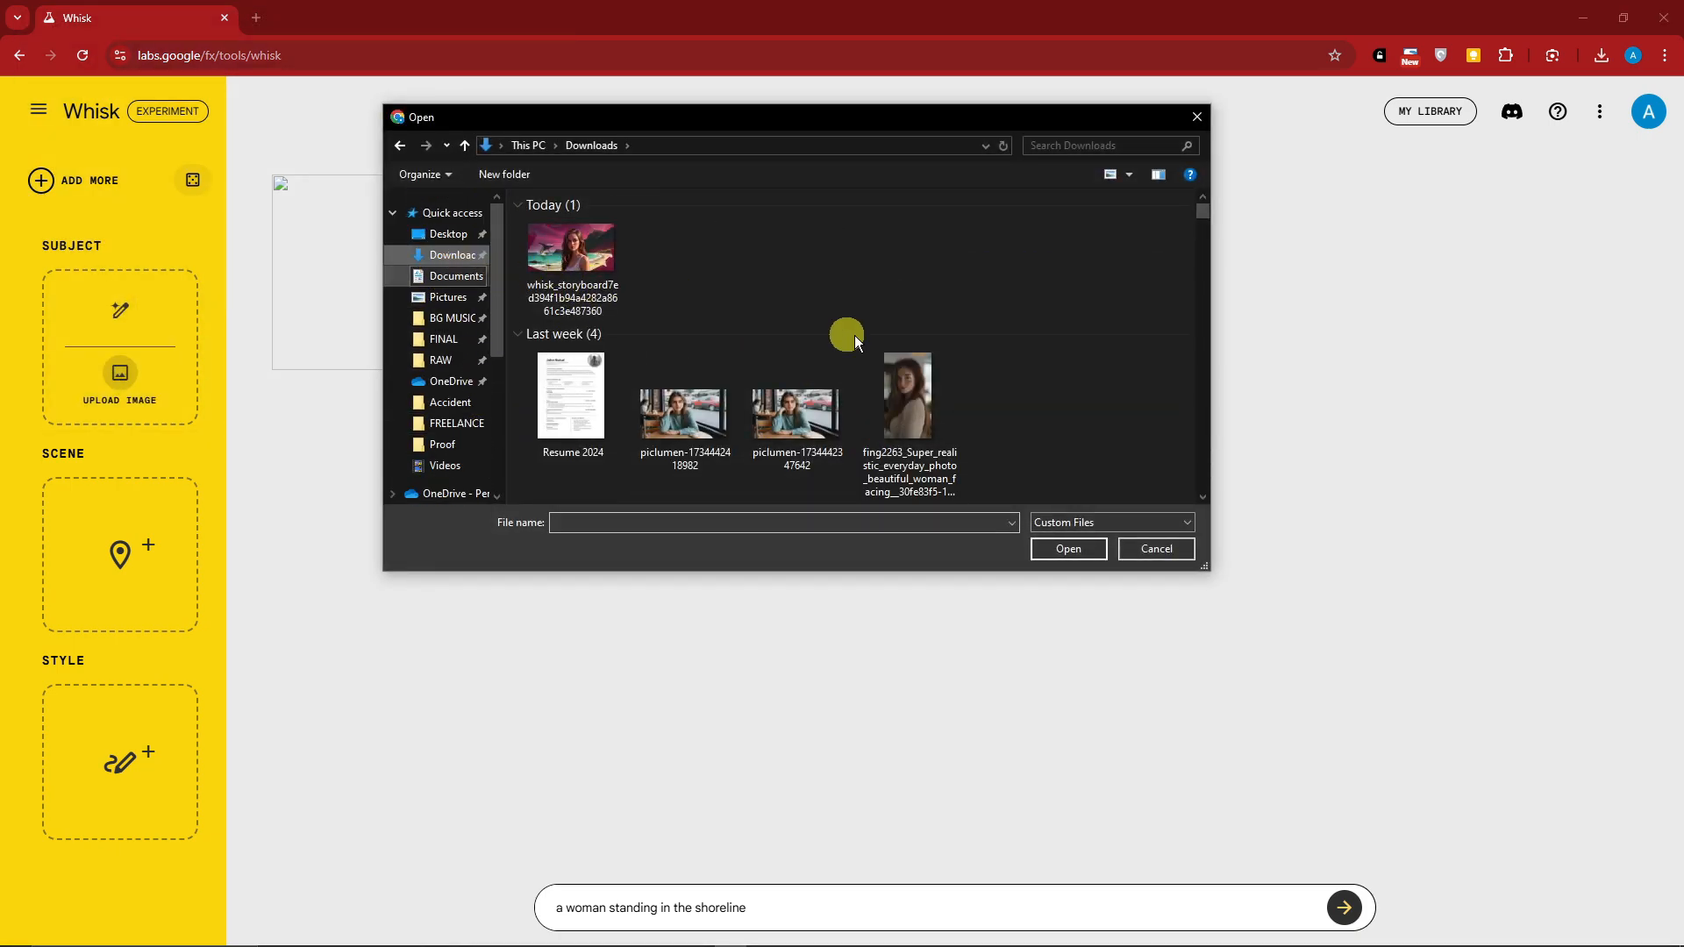
click(419, 215)
scroll(631, 421, down, 3)
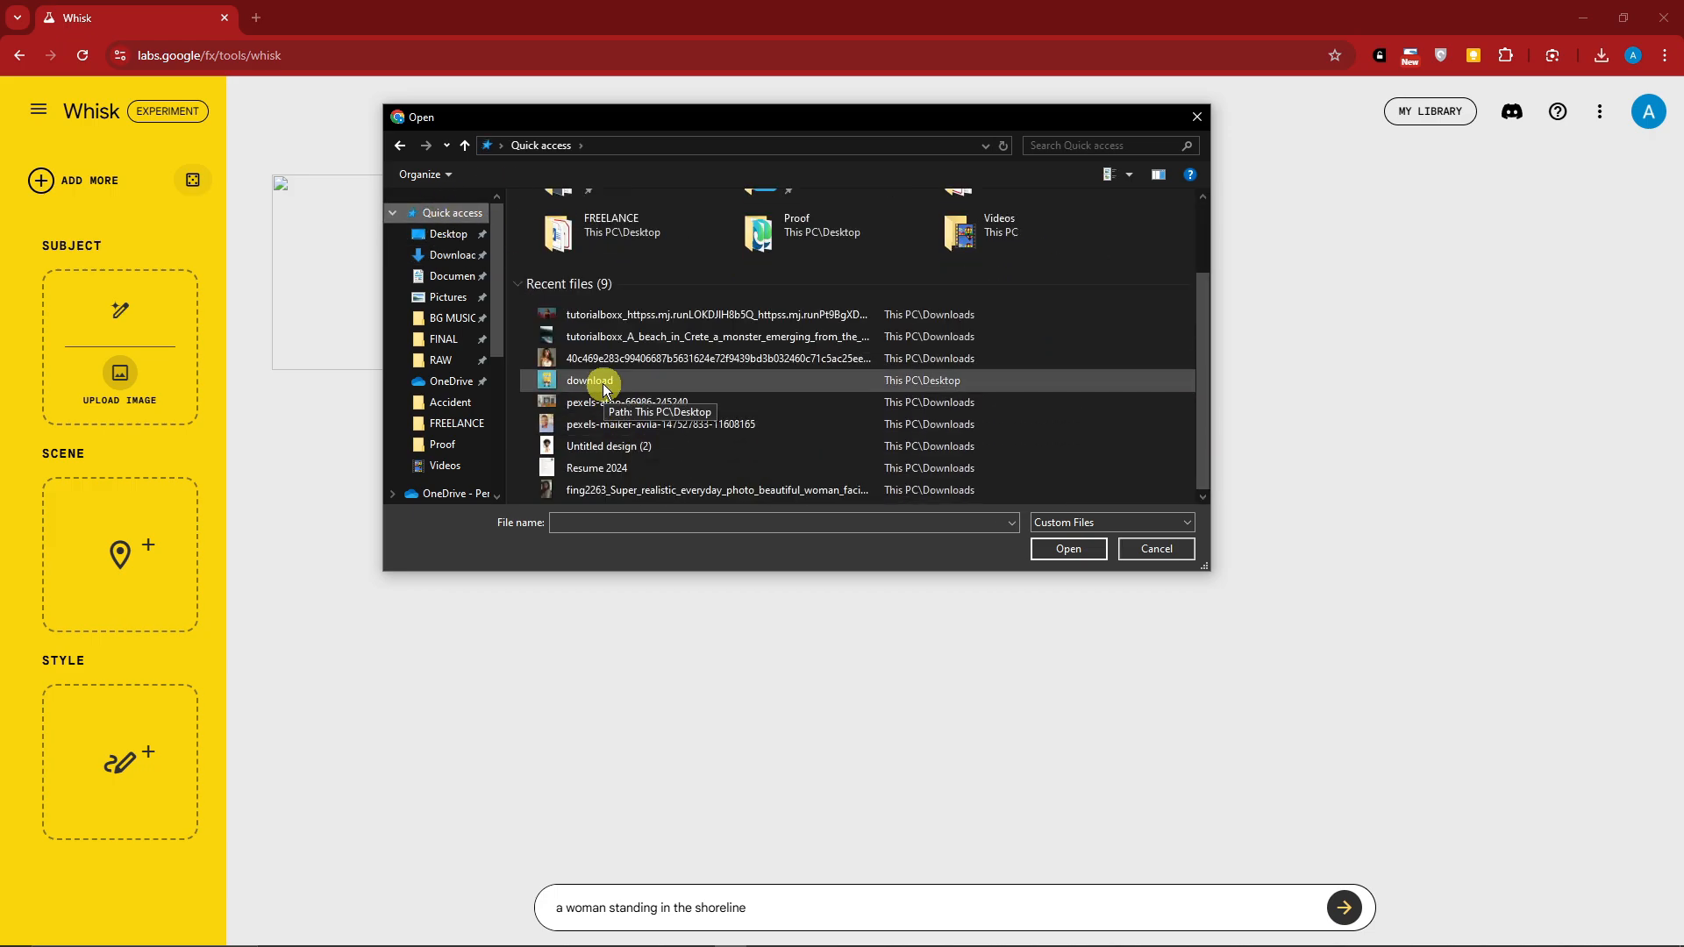
double_click(601, 382)
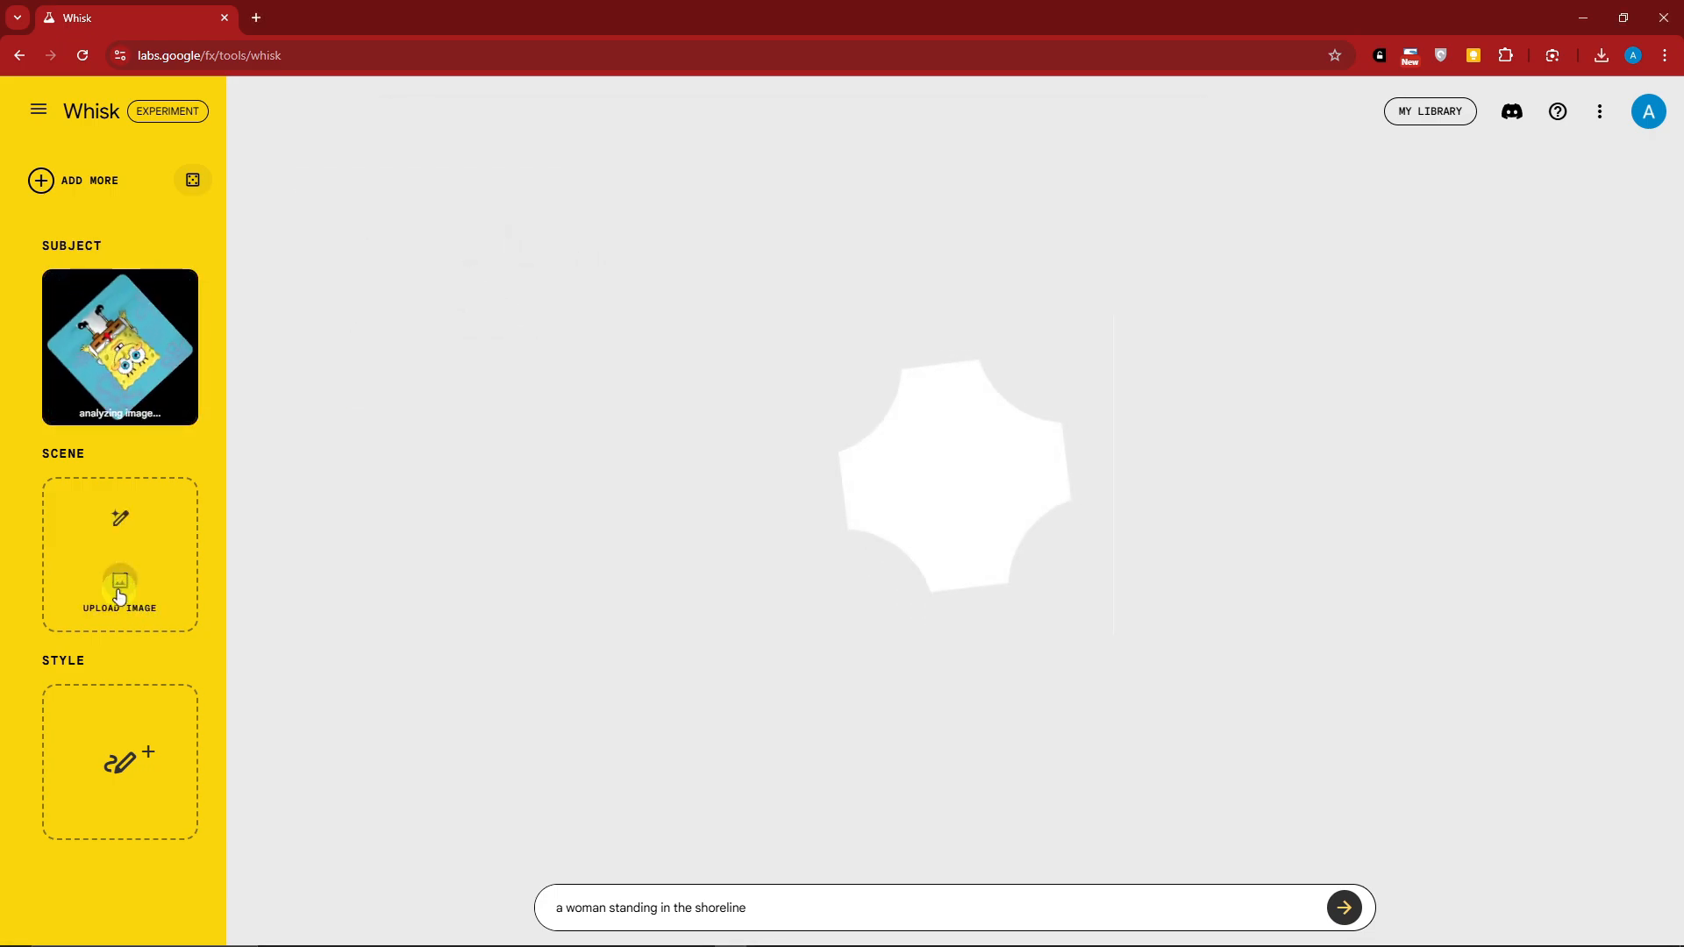
Upload the autumn leaves picture "R (1)" from Downloads as the scene image
scroll(440, 299, up, 4)
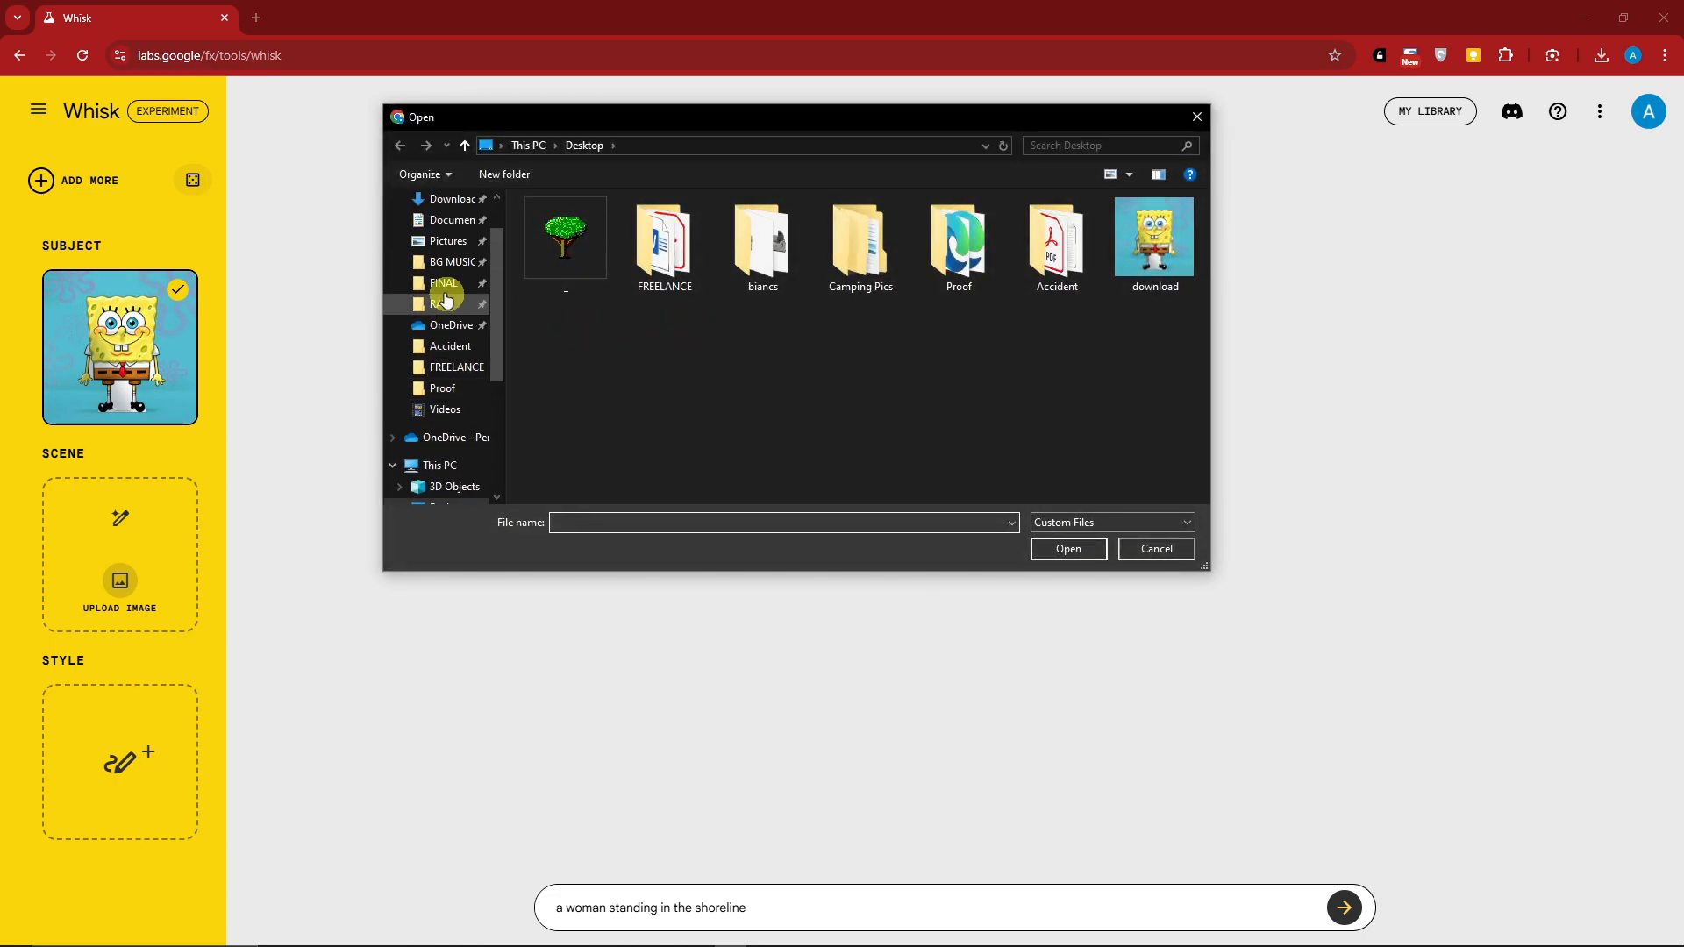
click(453, 261)
scroll(983, 410, down, 3)
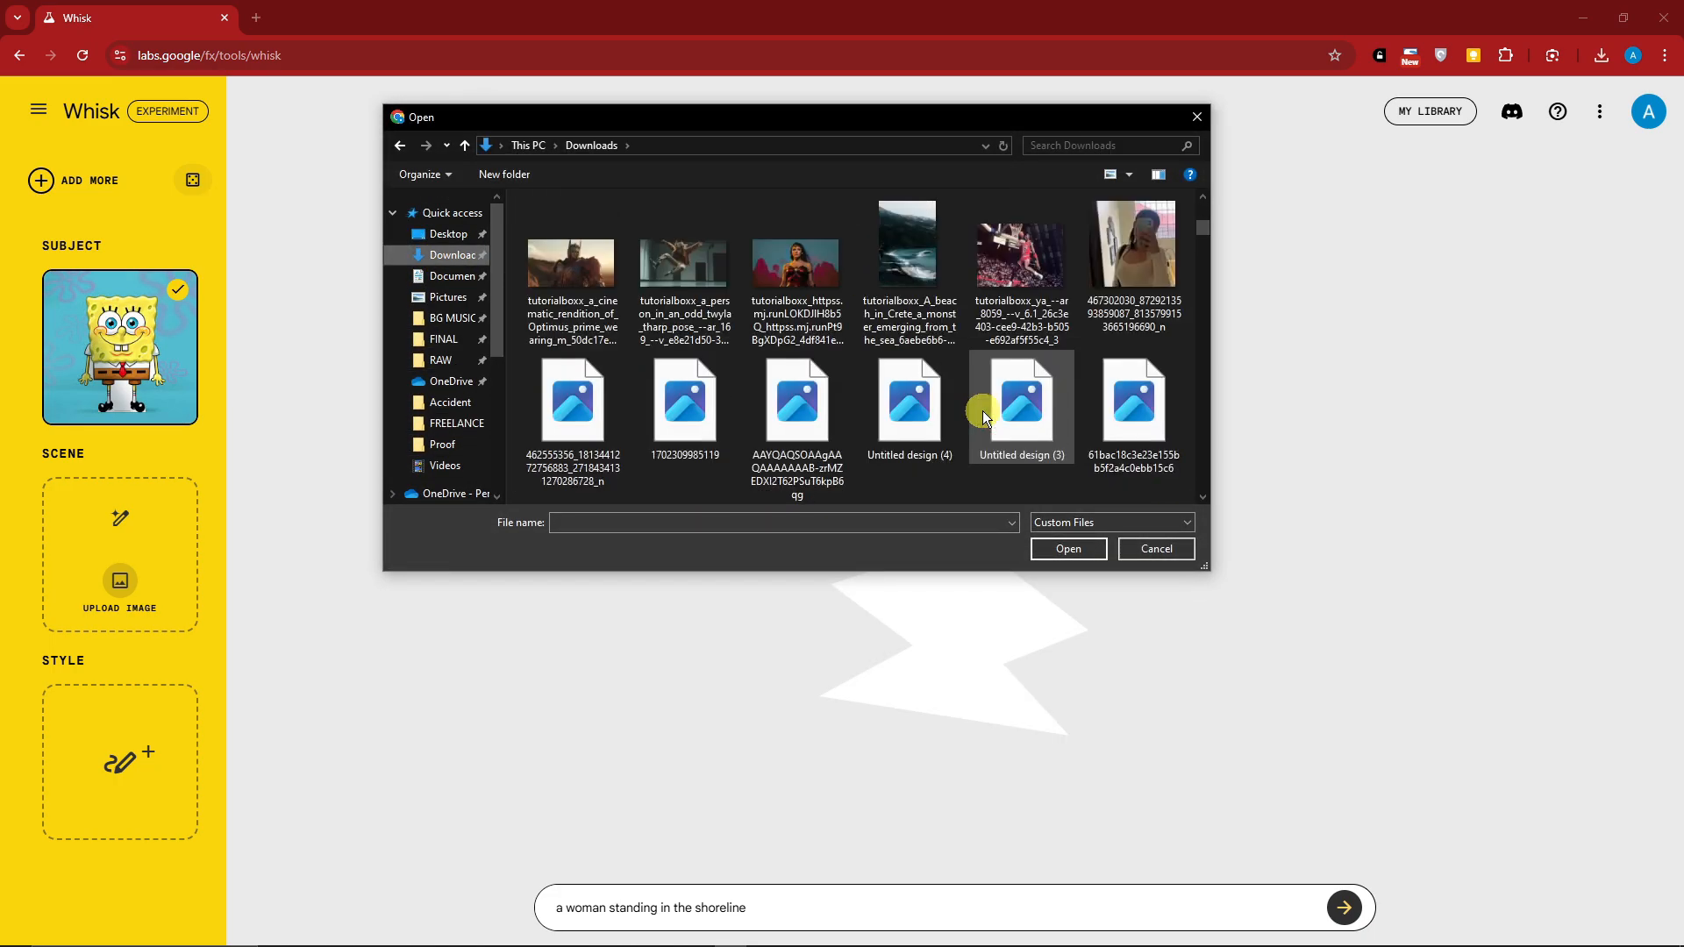
scroll(982, 412, down, 4)
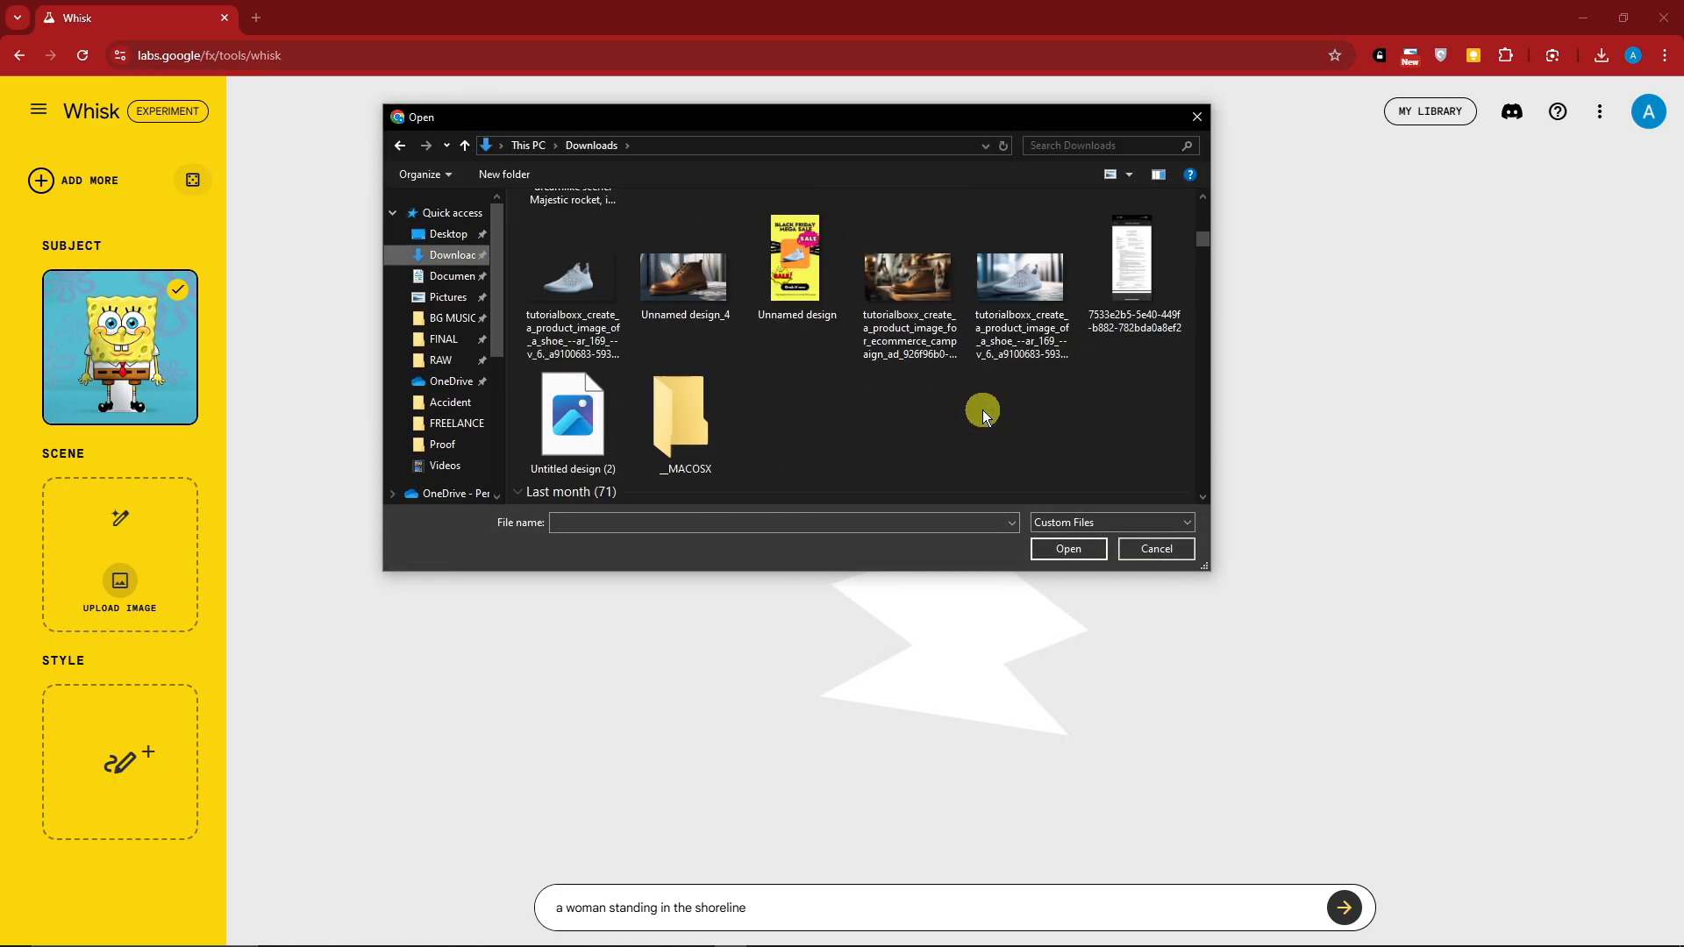
scroll(982, 409, down, 3)
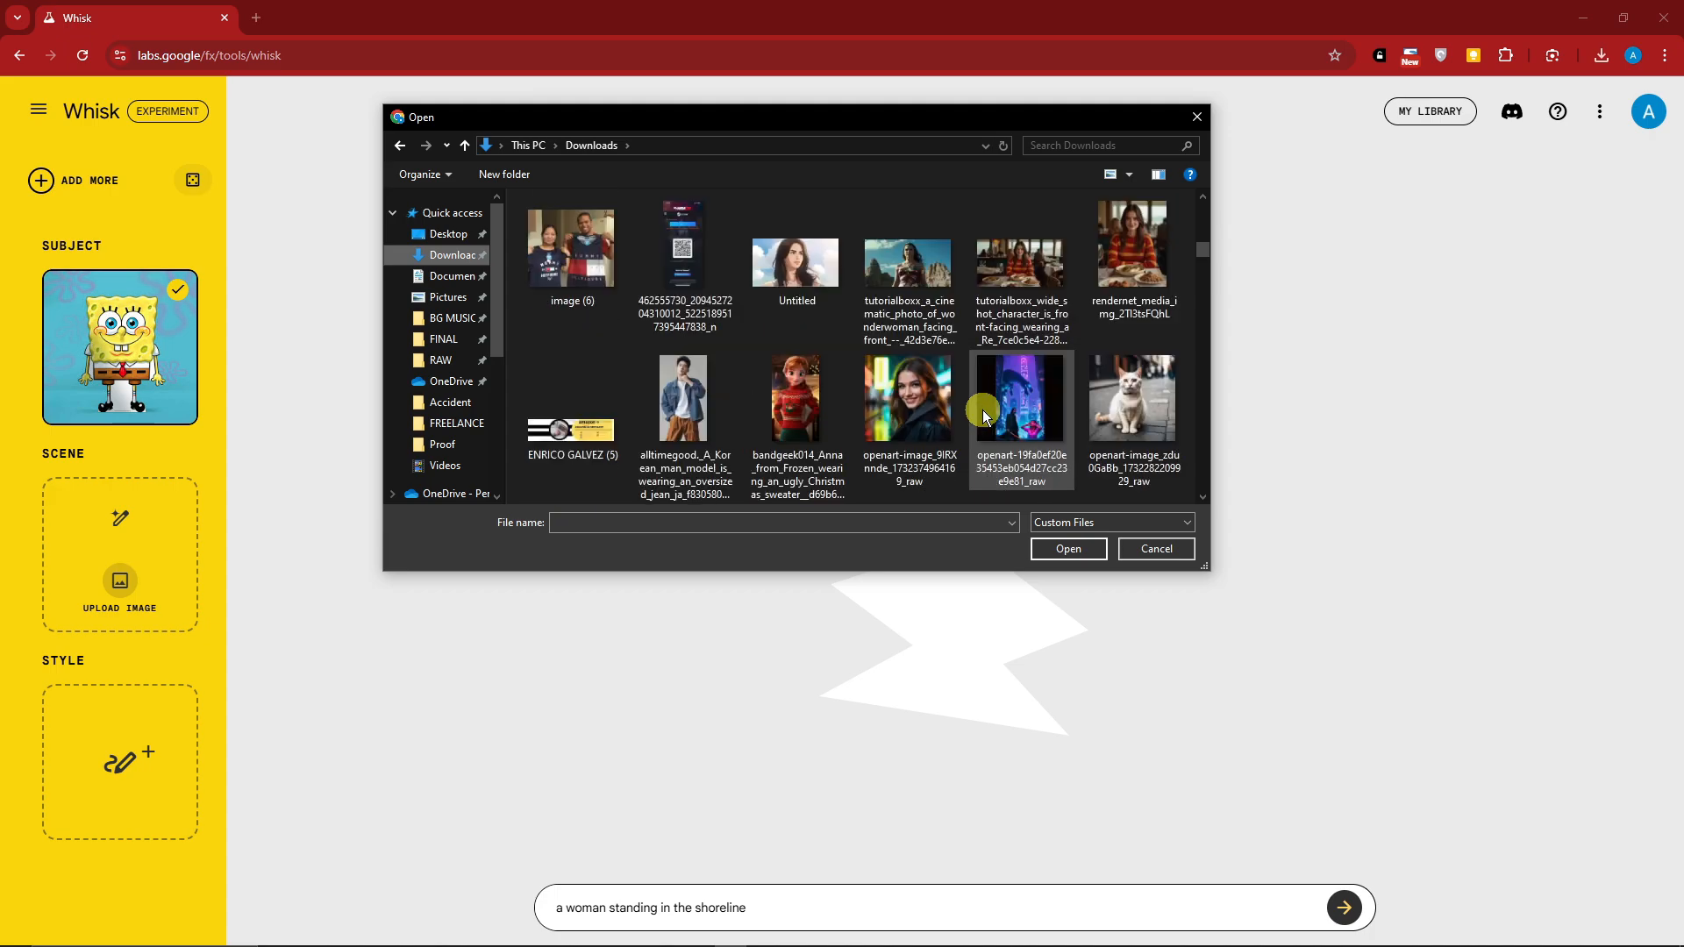
scroll(982, 409, down, 3)
double_click(796, 263)
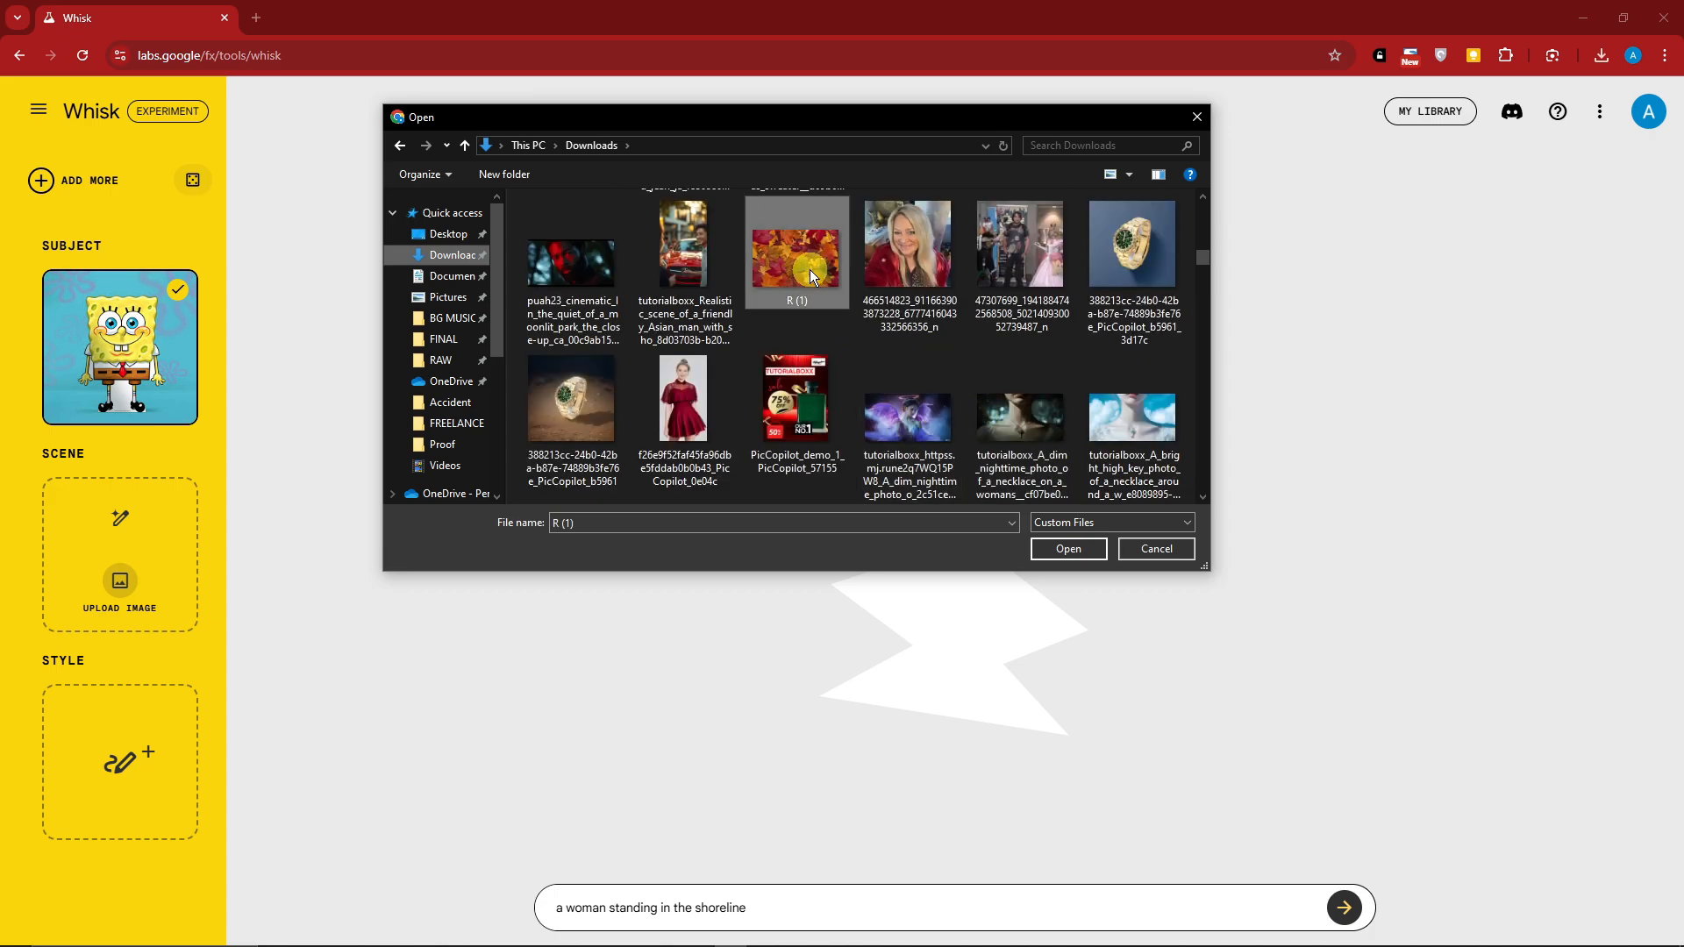
Upload the golden rocket picture "A cinematic keyframe surreal dreamlike scene. Majestic rocket" from Downloads as the style image
click(120, 788)
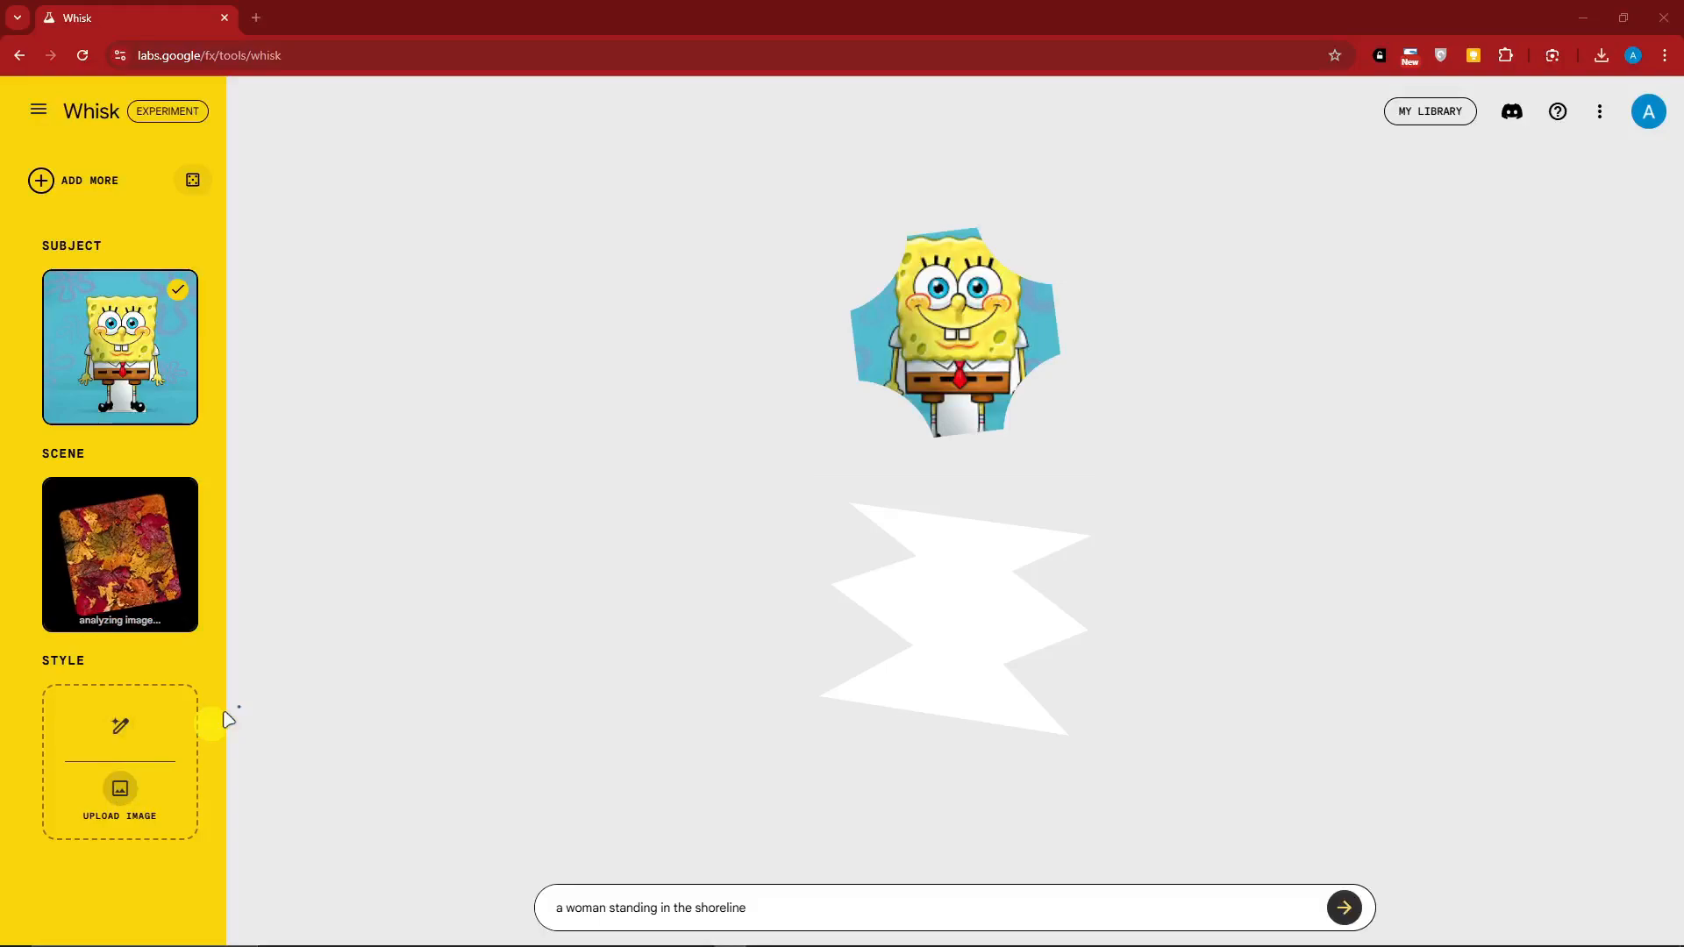
scroll(656, 334, down, 10)
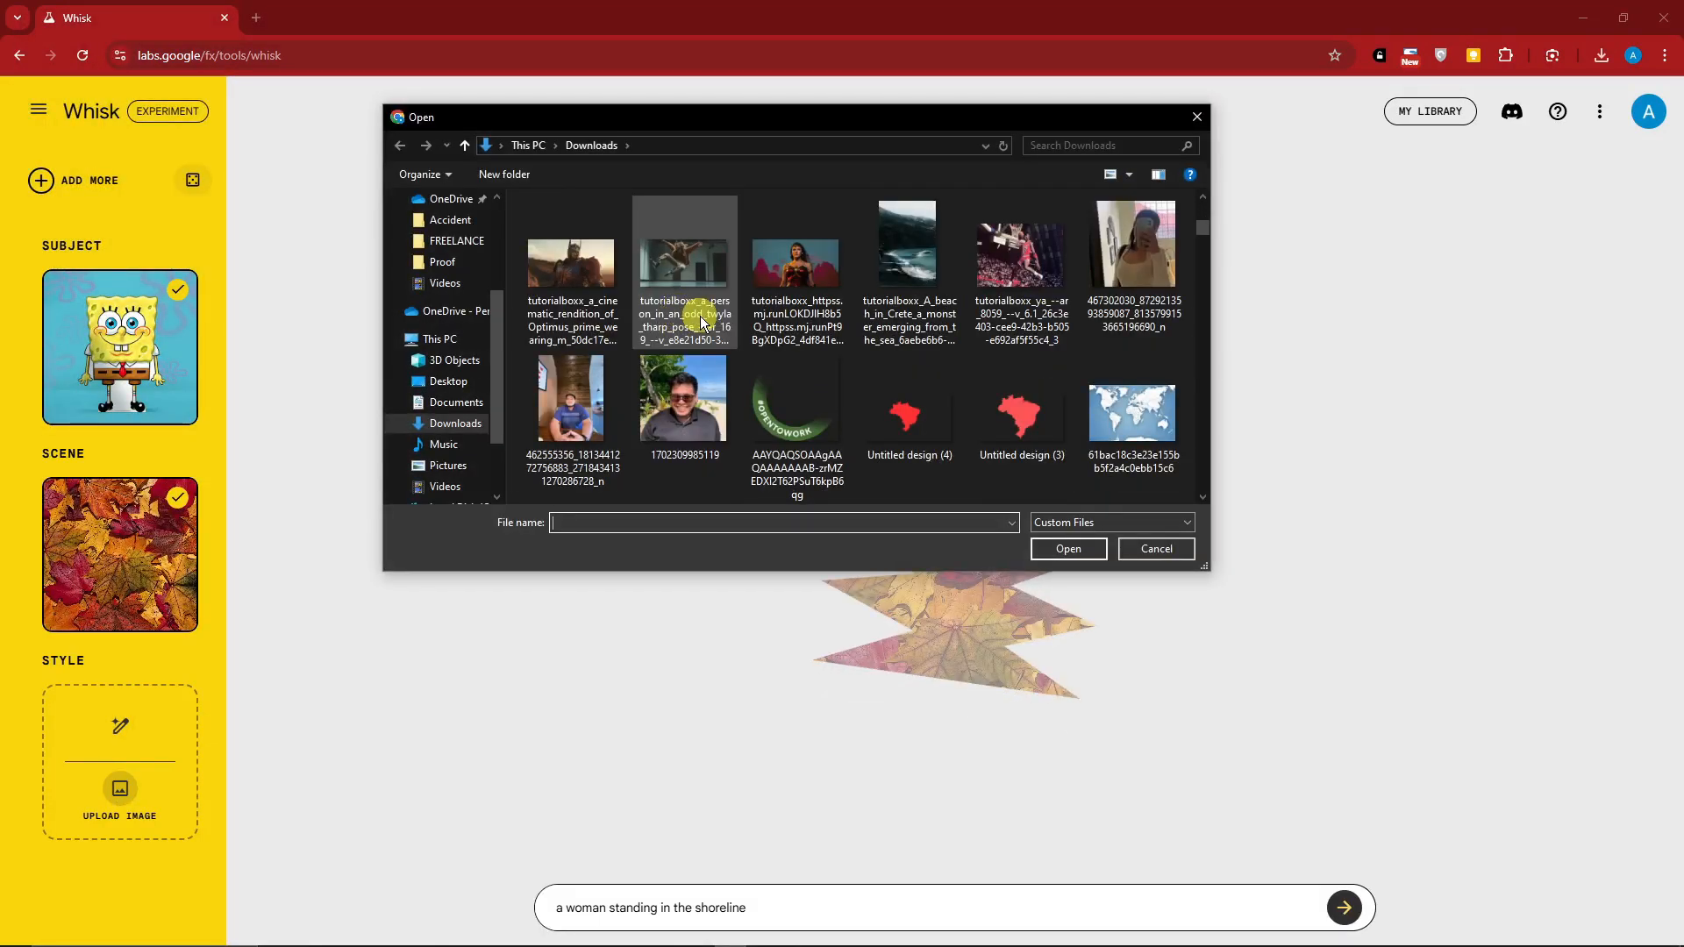
scroll(715, 320, down, 3)
scroll(715, 320, up, 5)
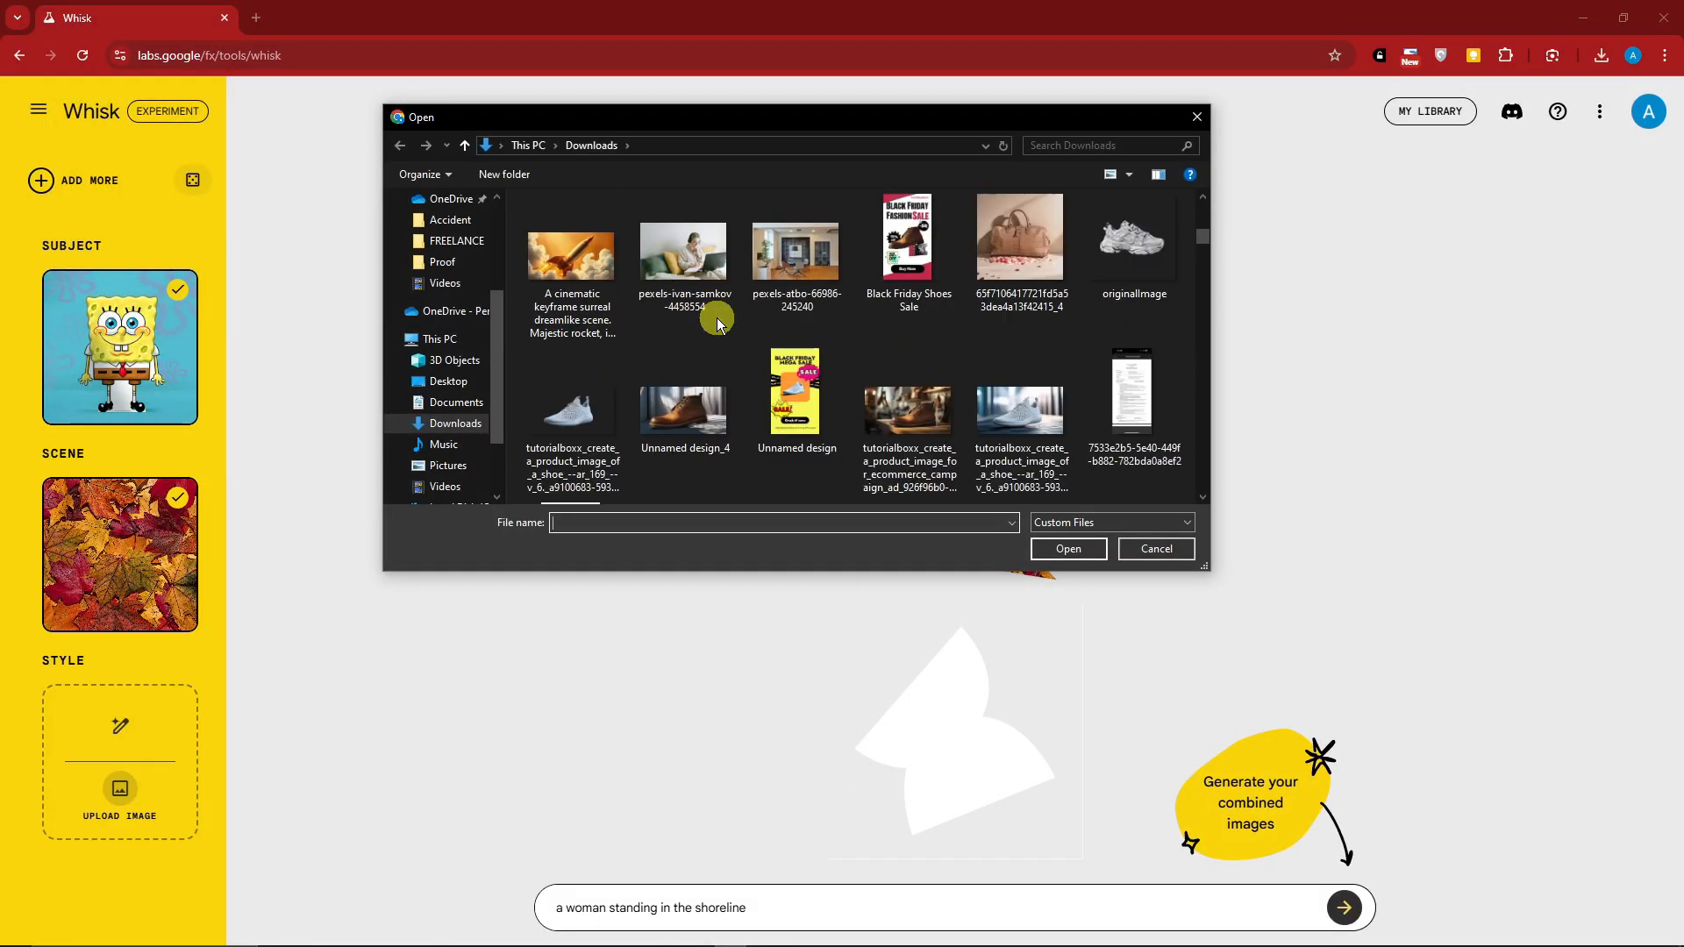
click(594, 425)
double_click(595, 425)
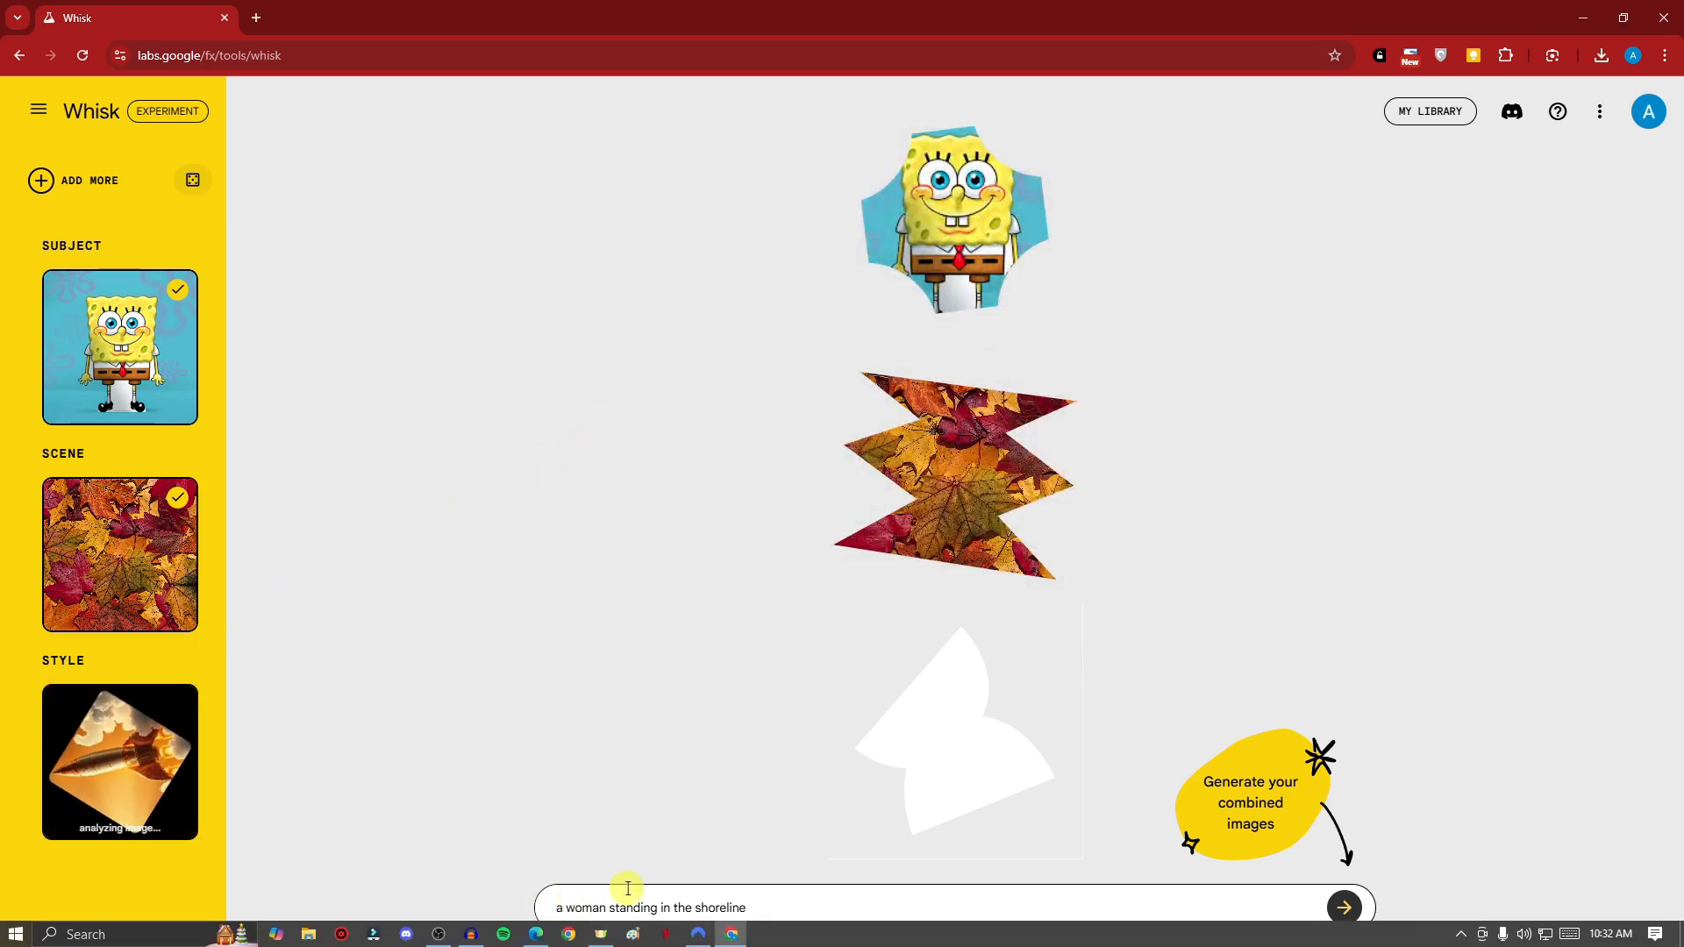
Replace the prompt with "SpongeBob plushie", correcting the name's capitalization with the spelling suggestion, and generate the combined images
drag(778, 896, 487, 916)
key(BackSpace)
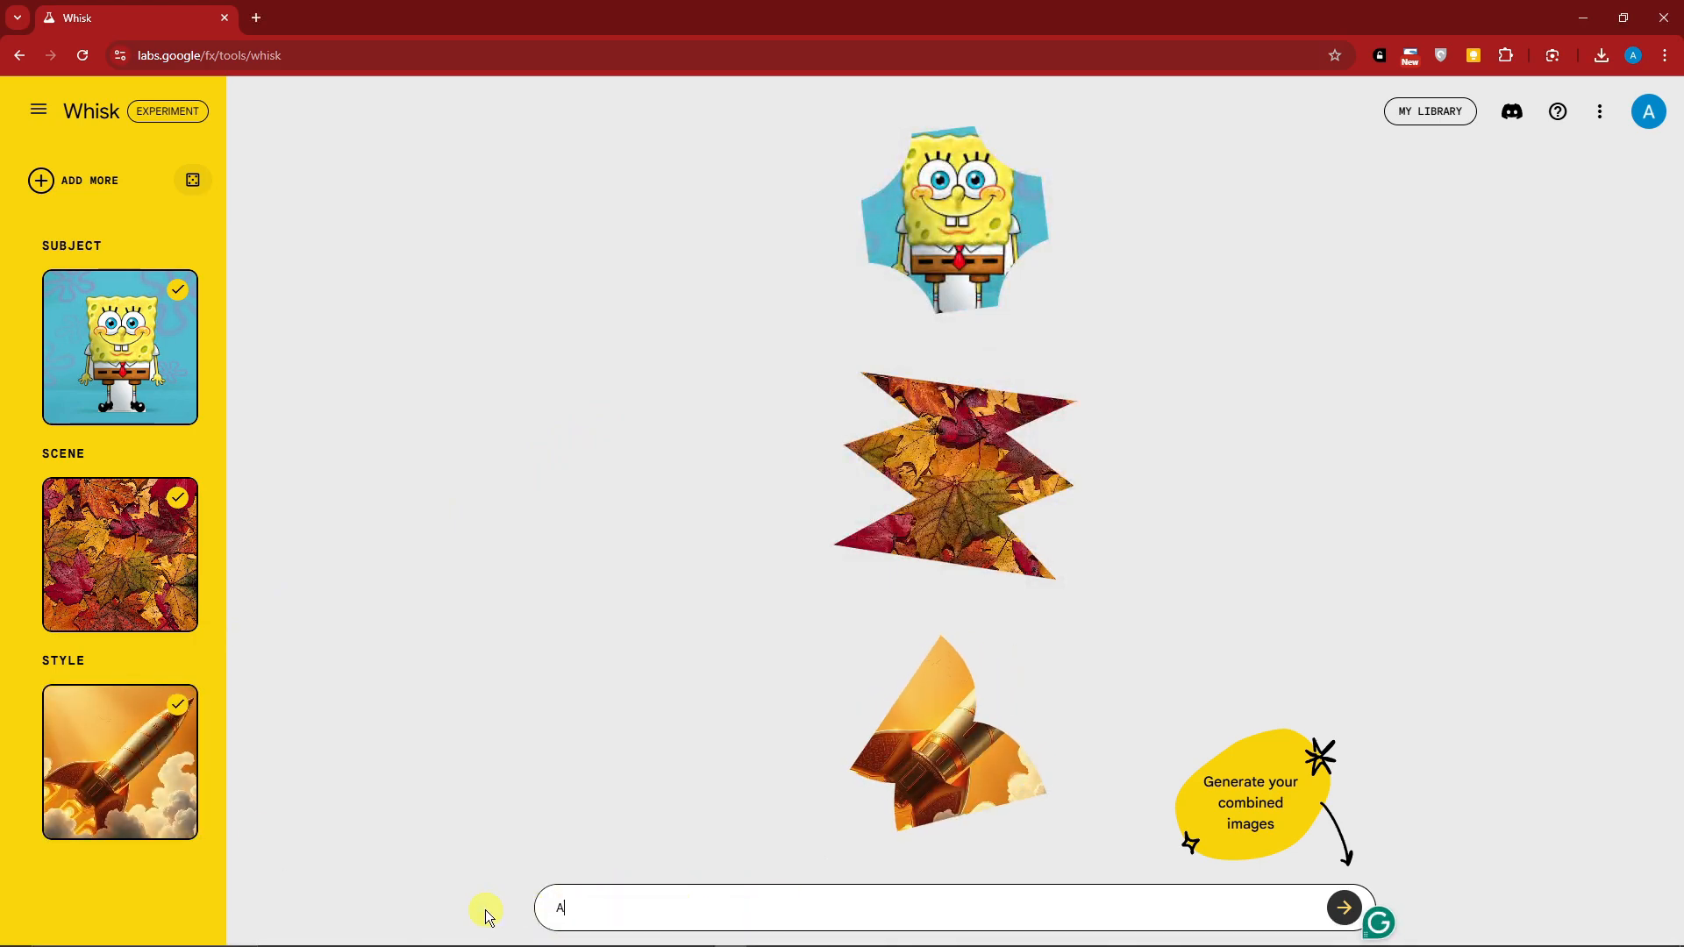
text(Spongebob plushie)
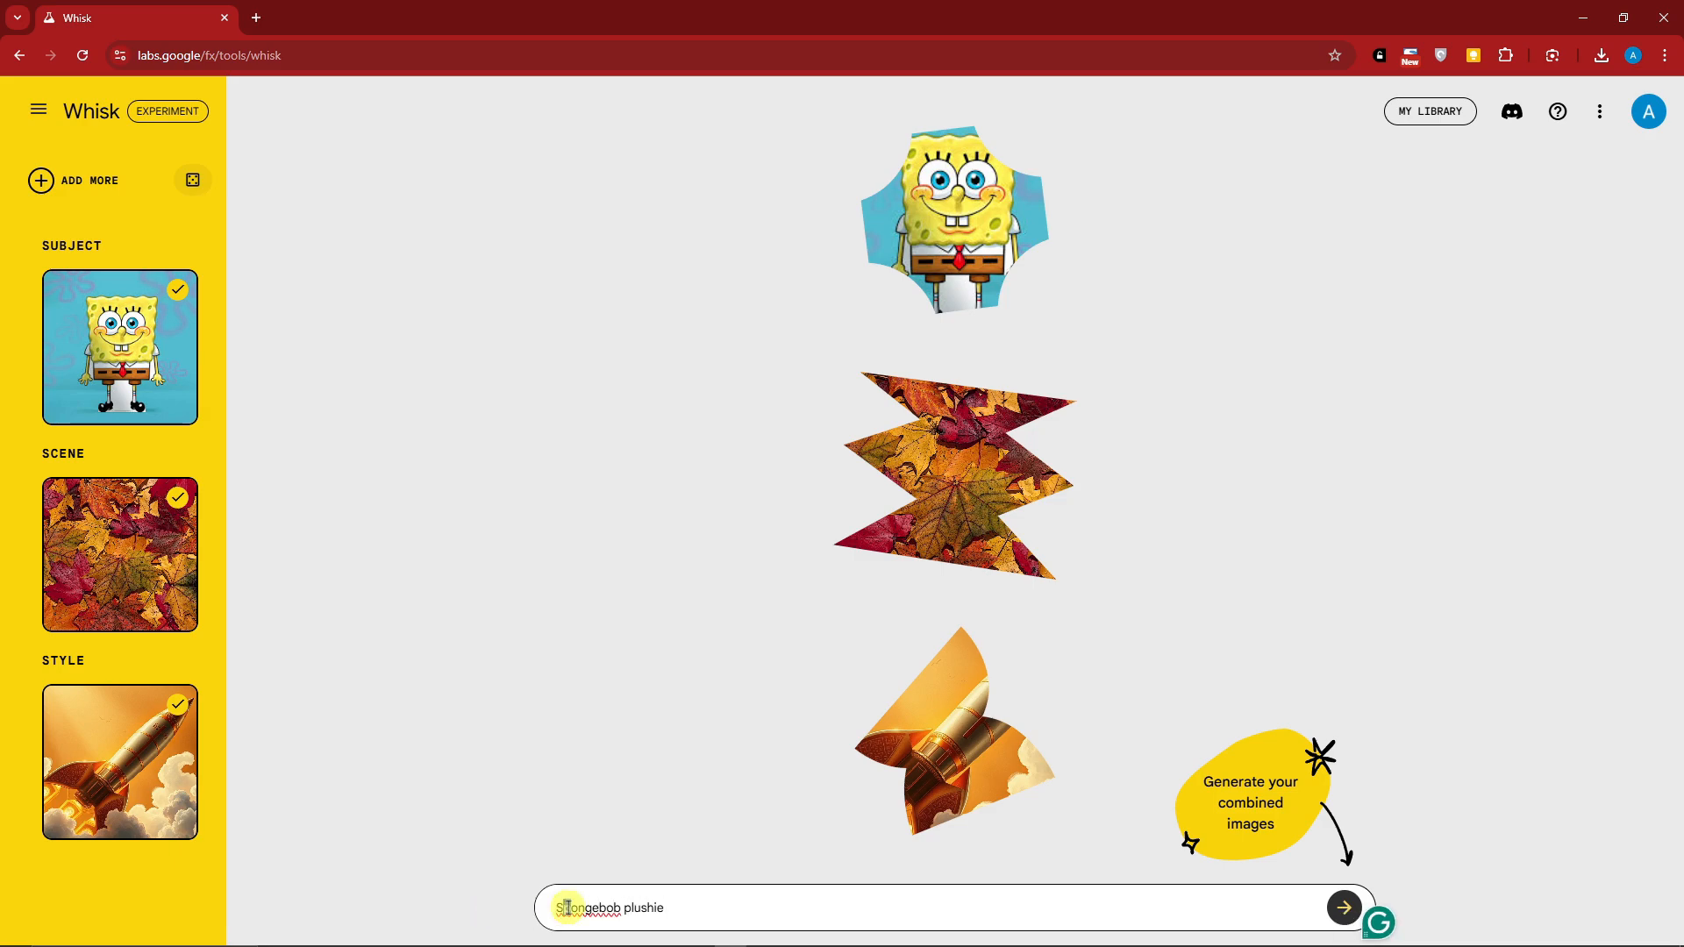
right_click(567, 908)
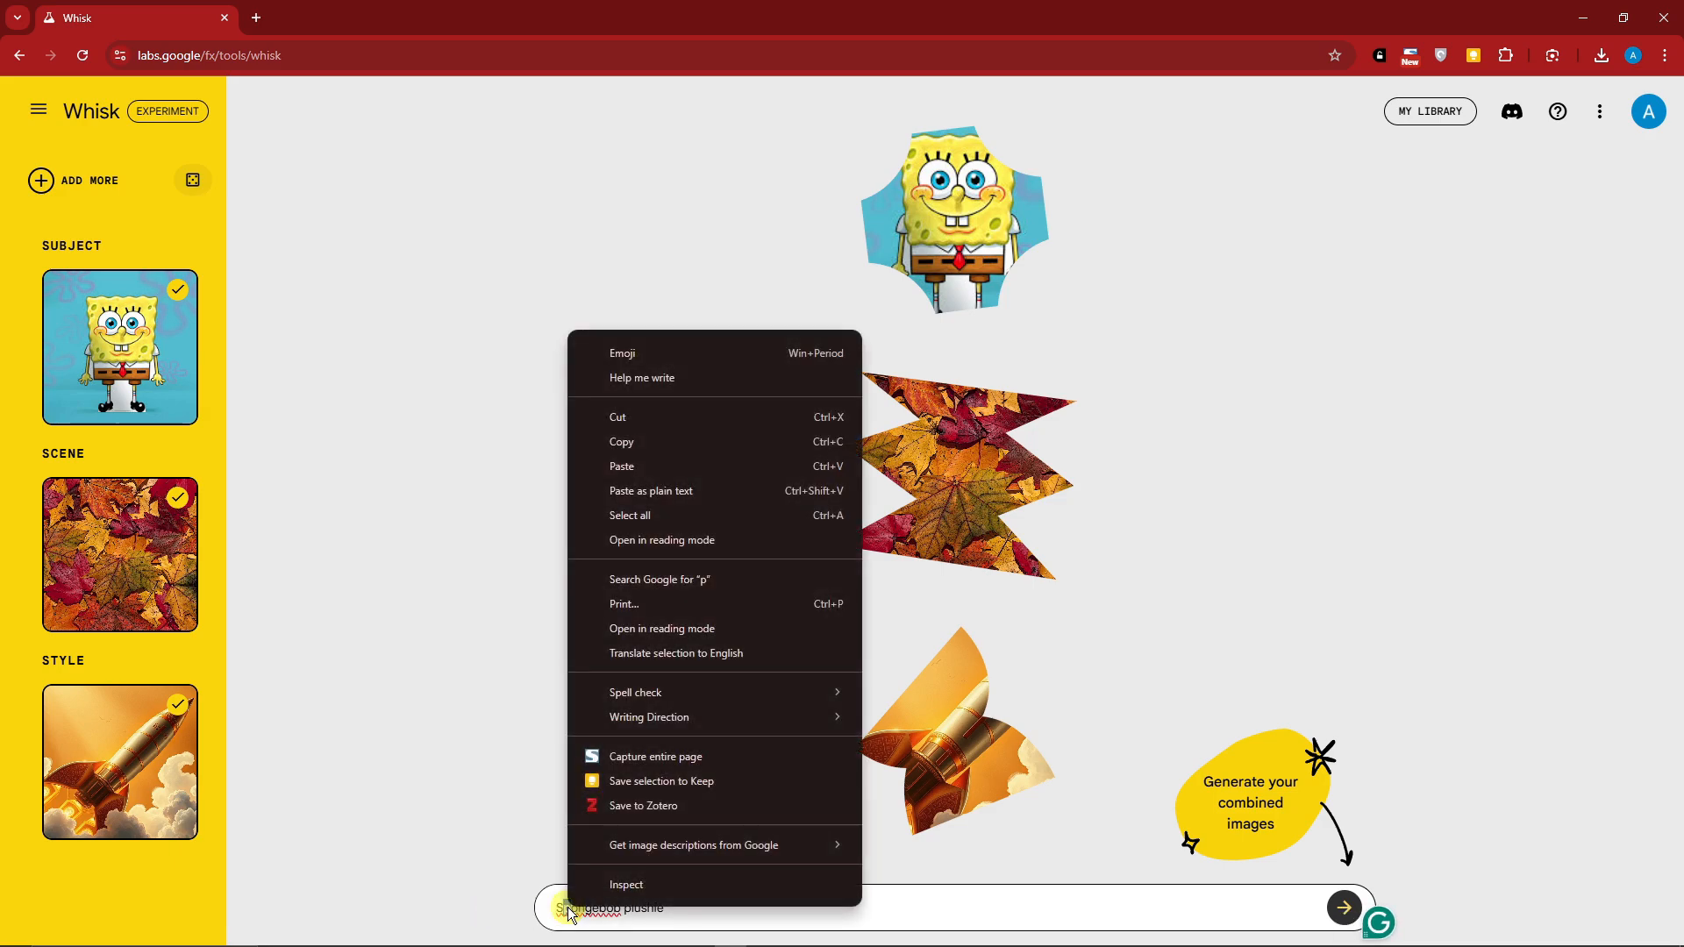
click(517, 877)
right_click(557, 906)
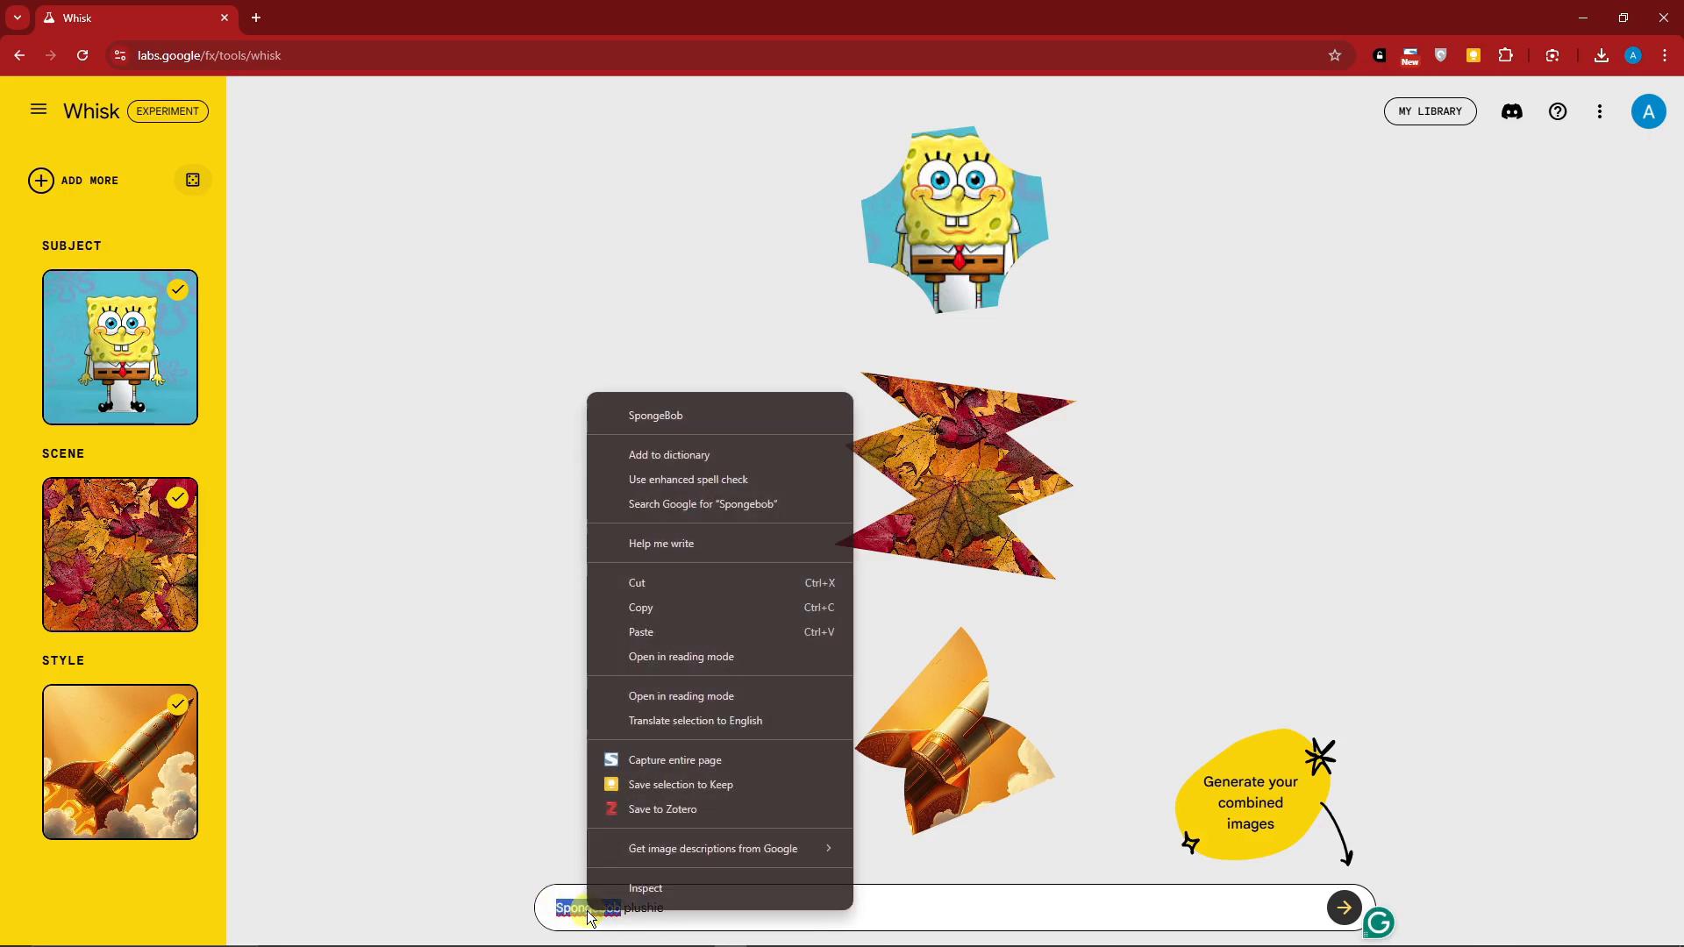
click(670, 422)
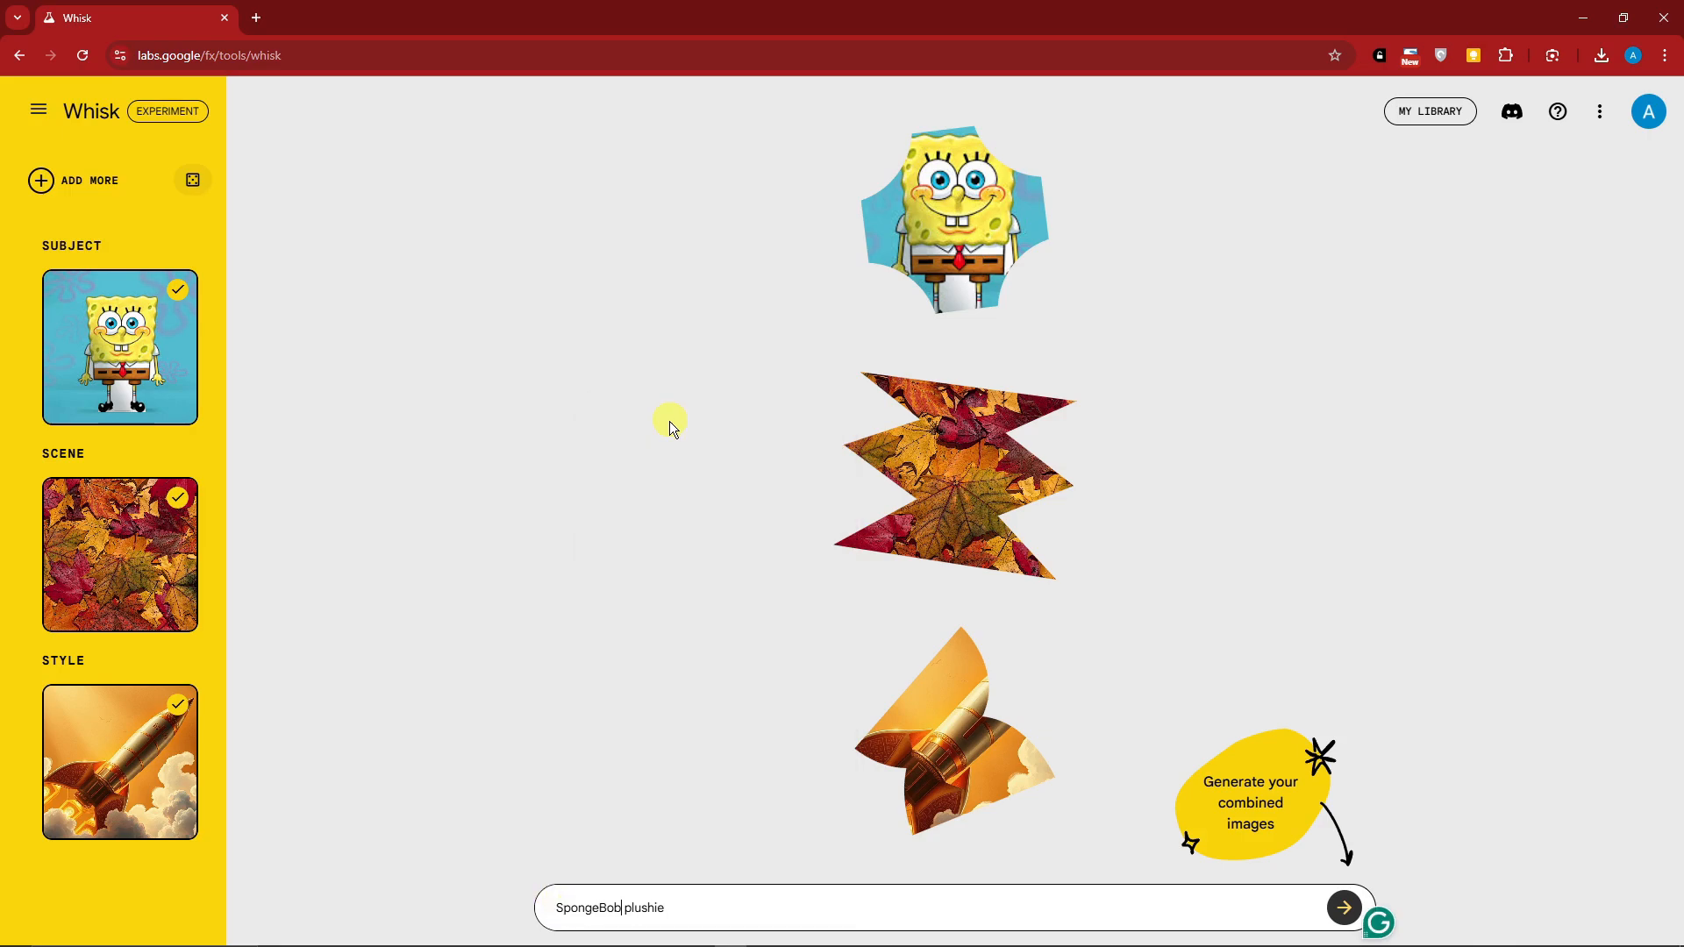
click(1335, 907)
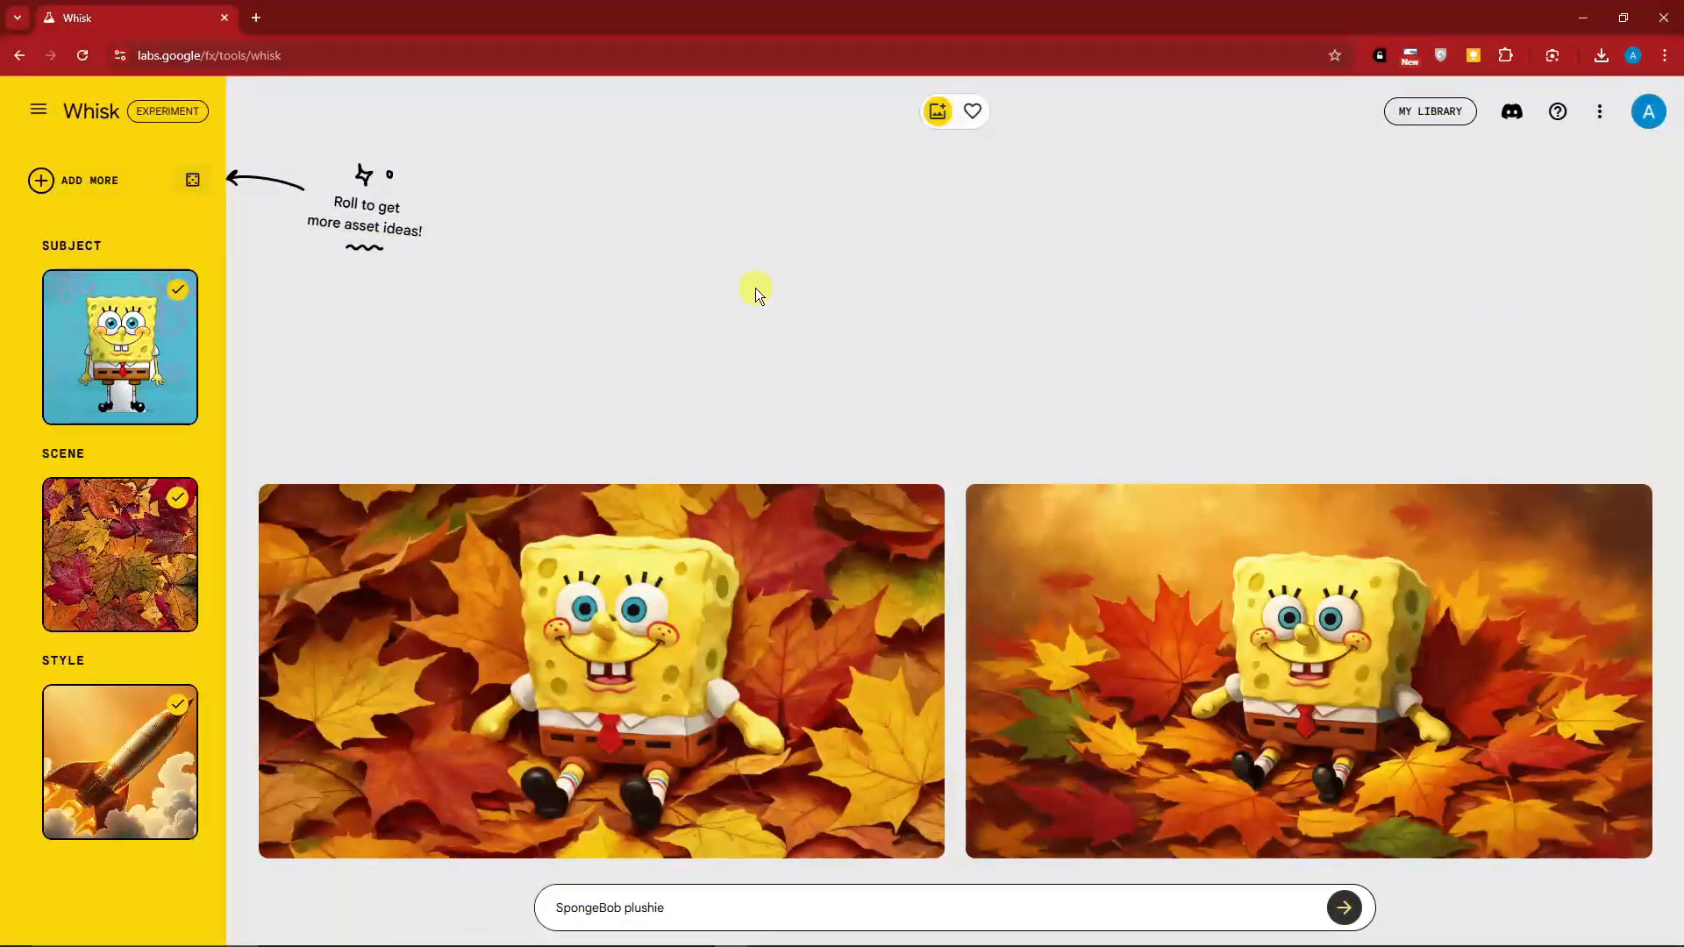
Review the enlarged view and detailed description of both SpongeBob plushie images
click(769, 570)
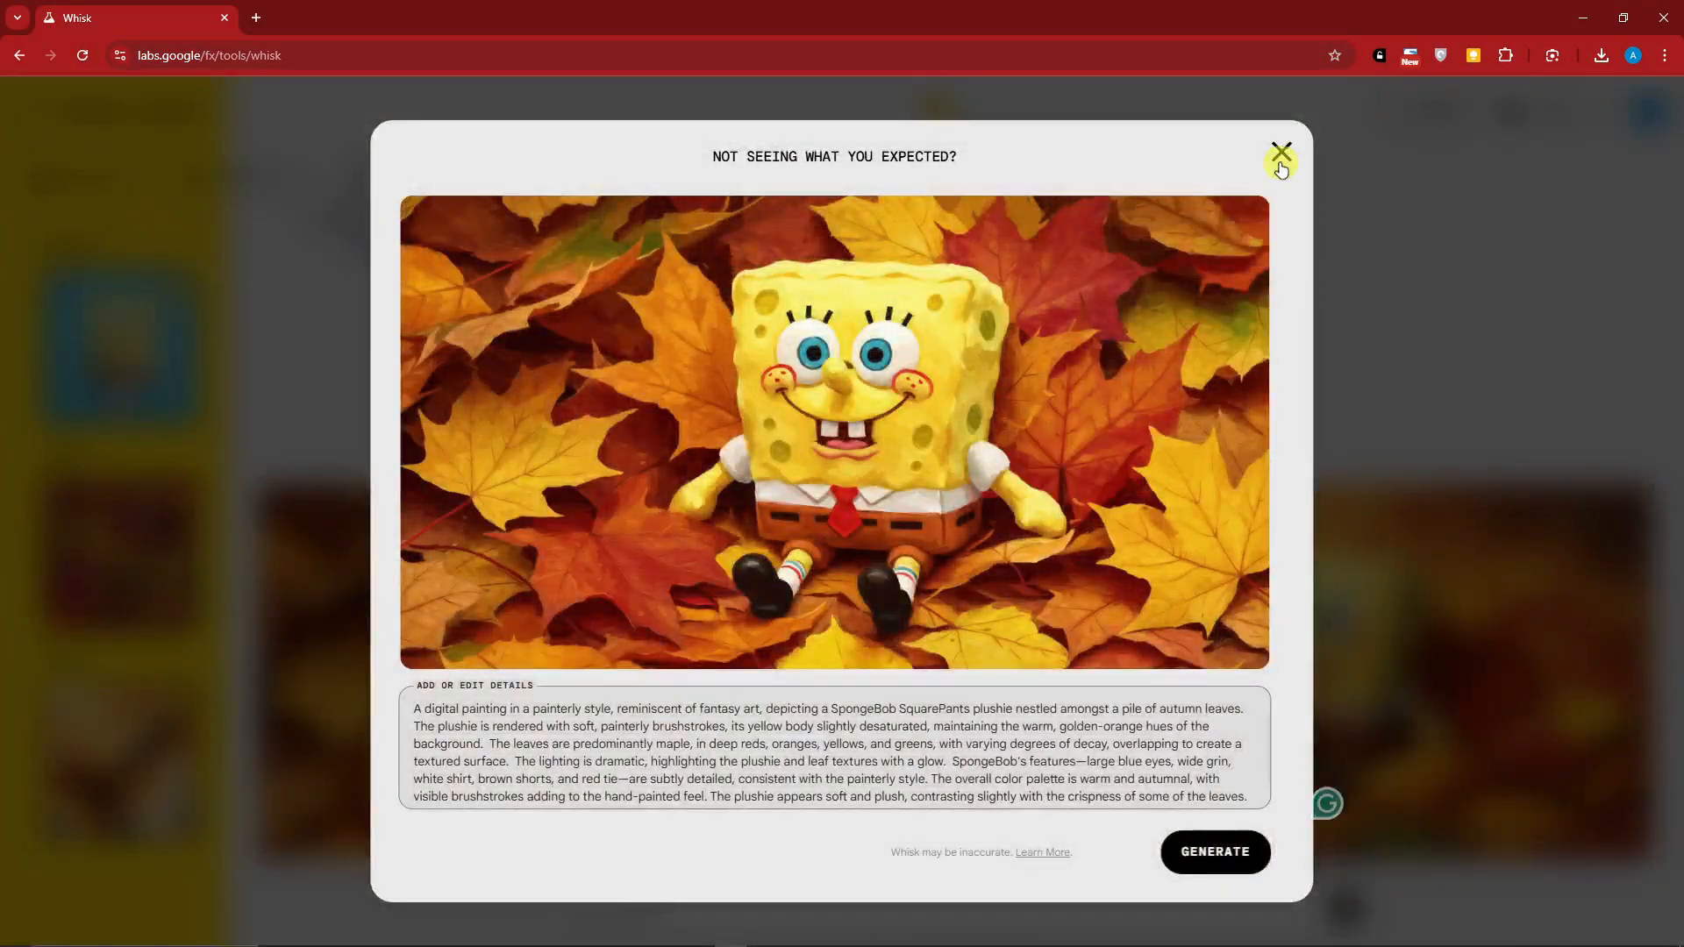
click(1281, 169)
click(1293, 591)
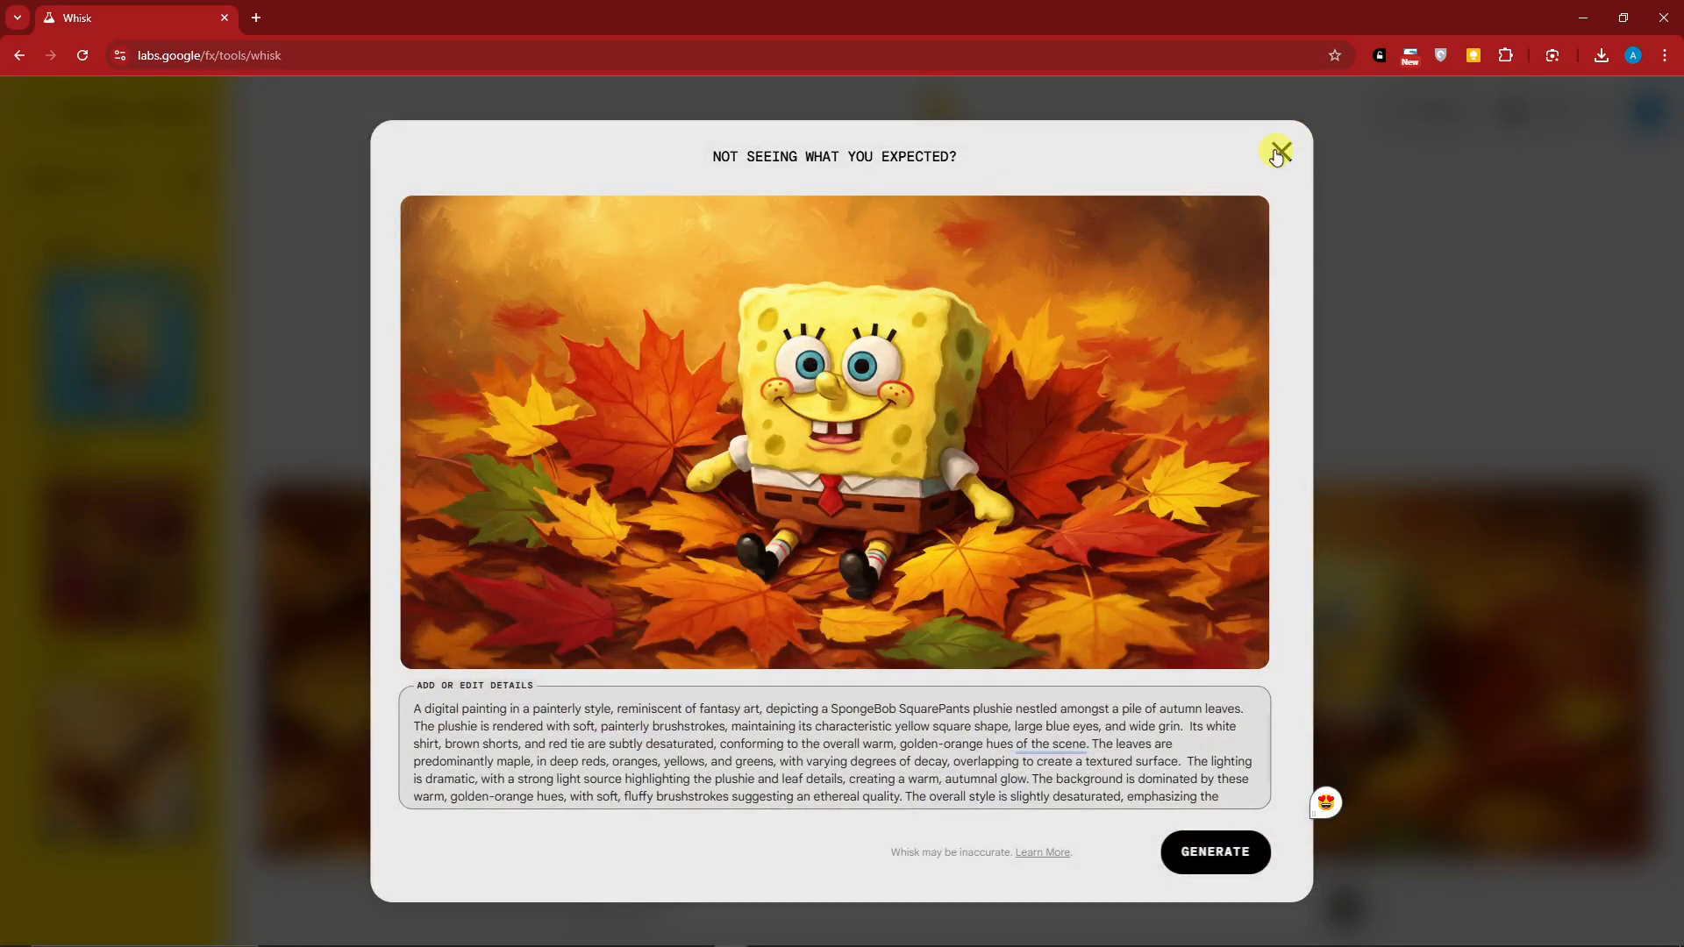
click(1277, 154)
click(1156, 574)
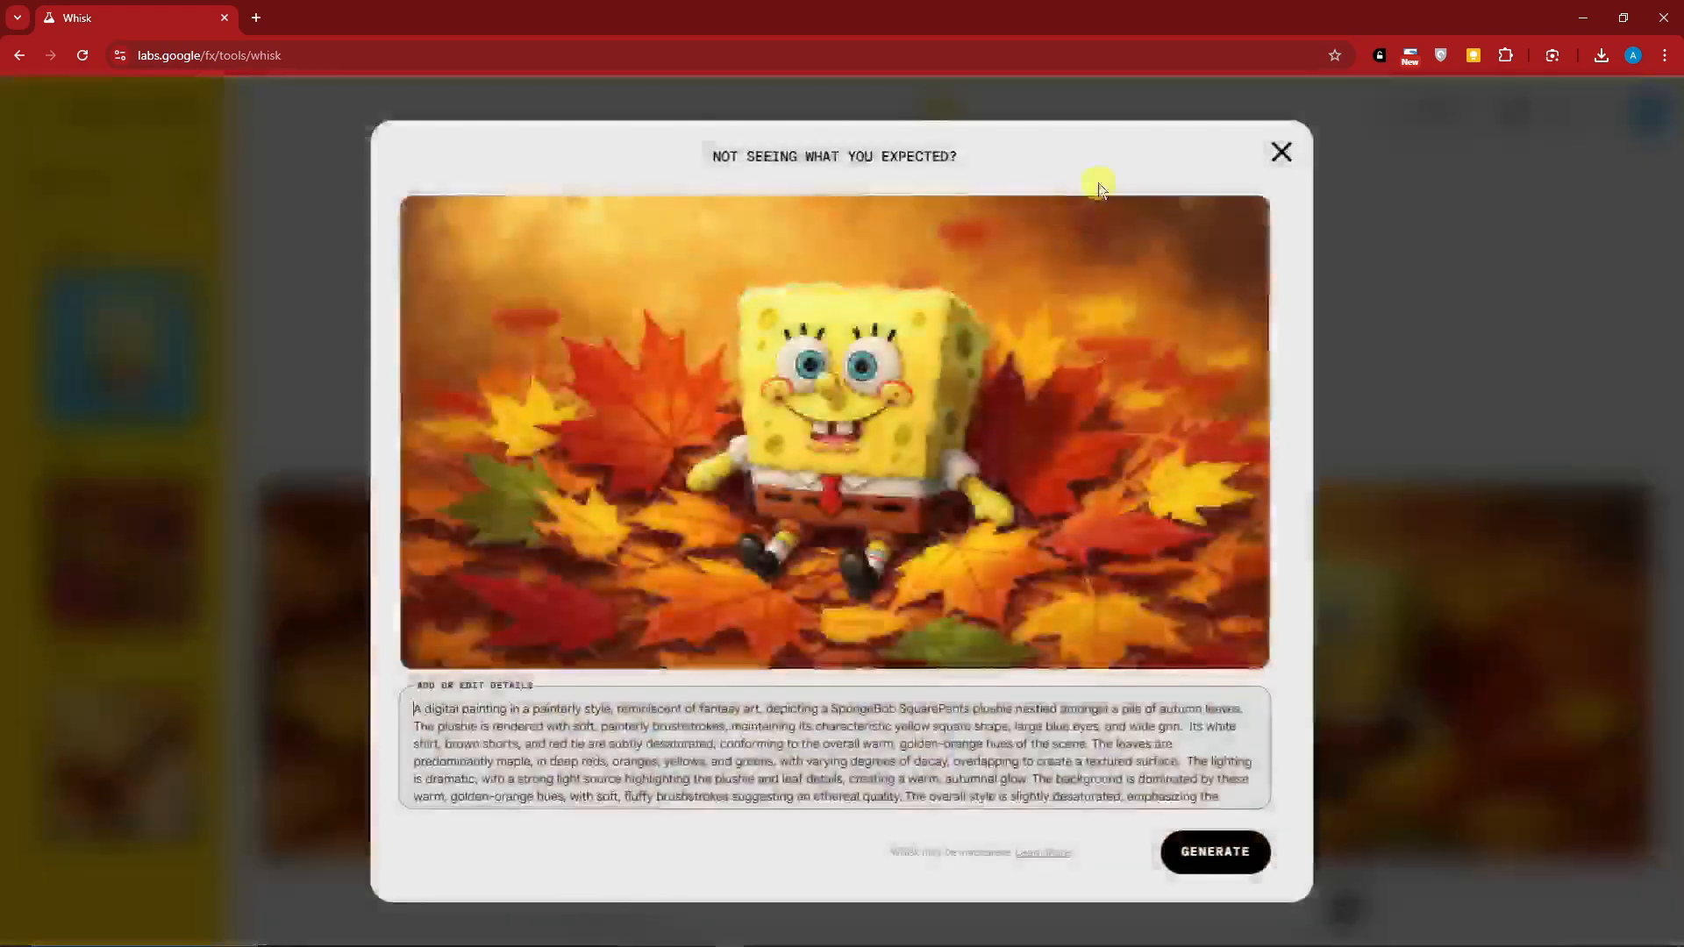
click(1280, 158)
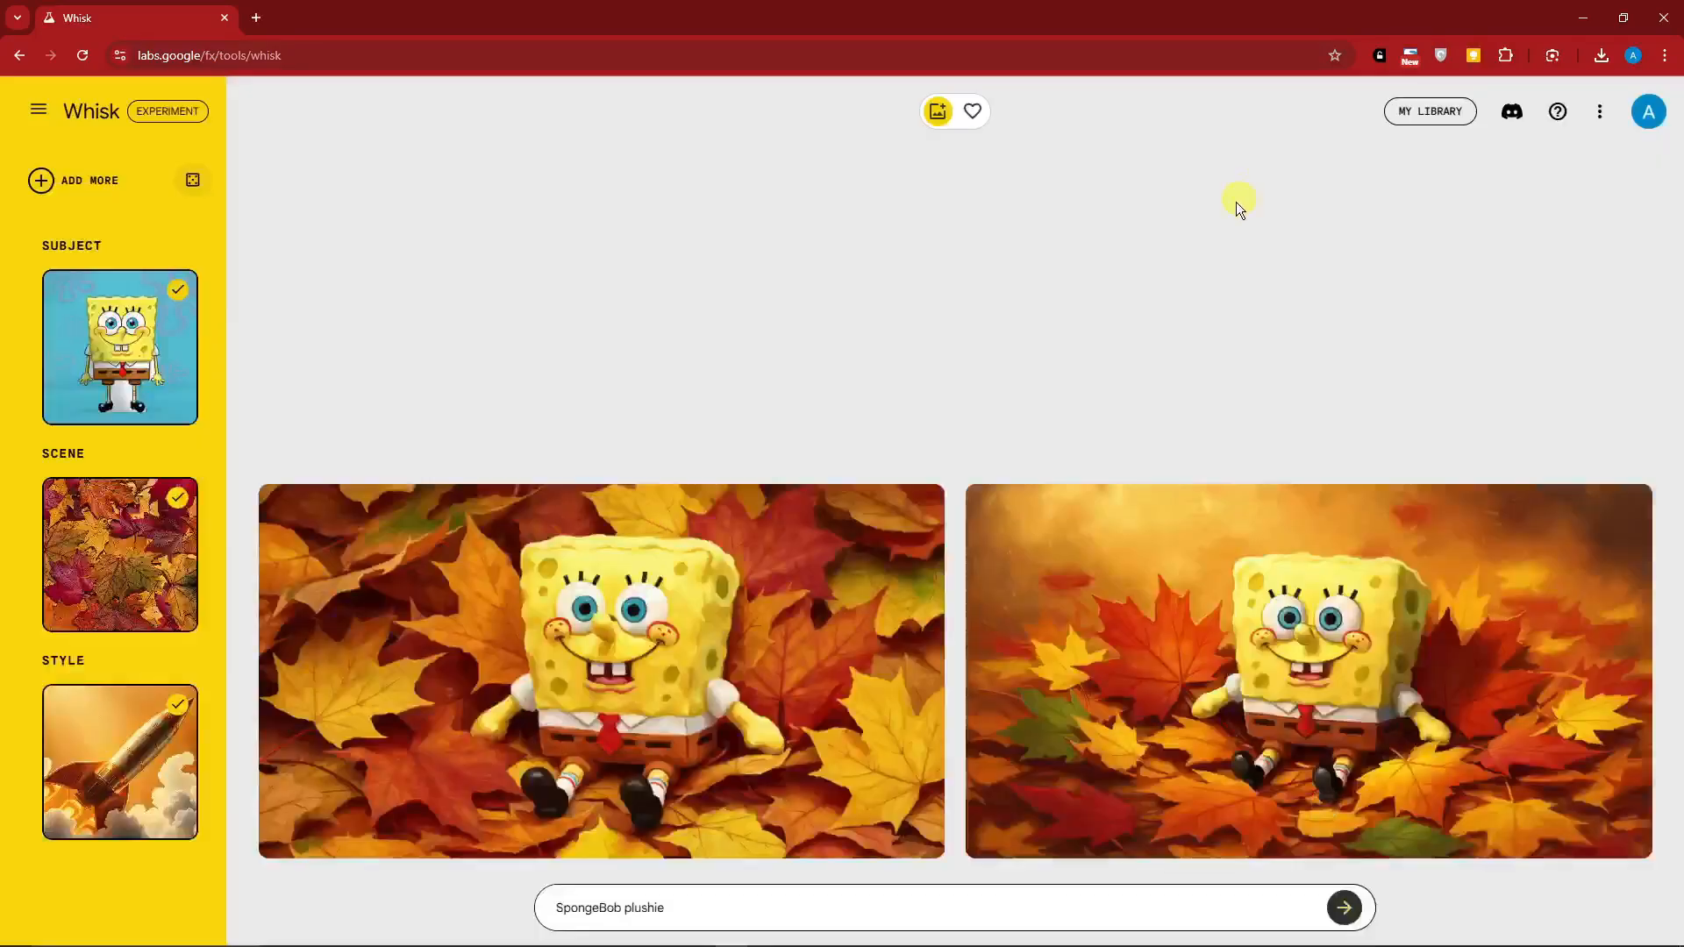
Reopen the details of the SpongeBob image with the blurred golden background and generate new images from its existing description
click(1071, 601)
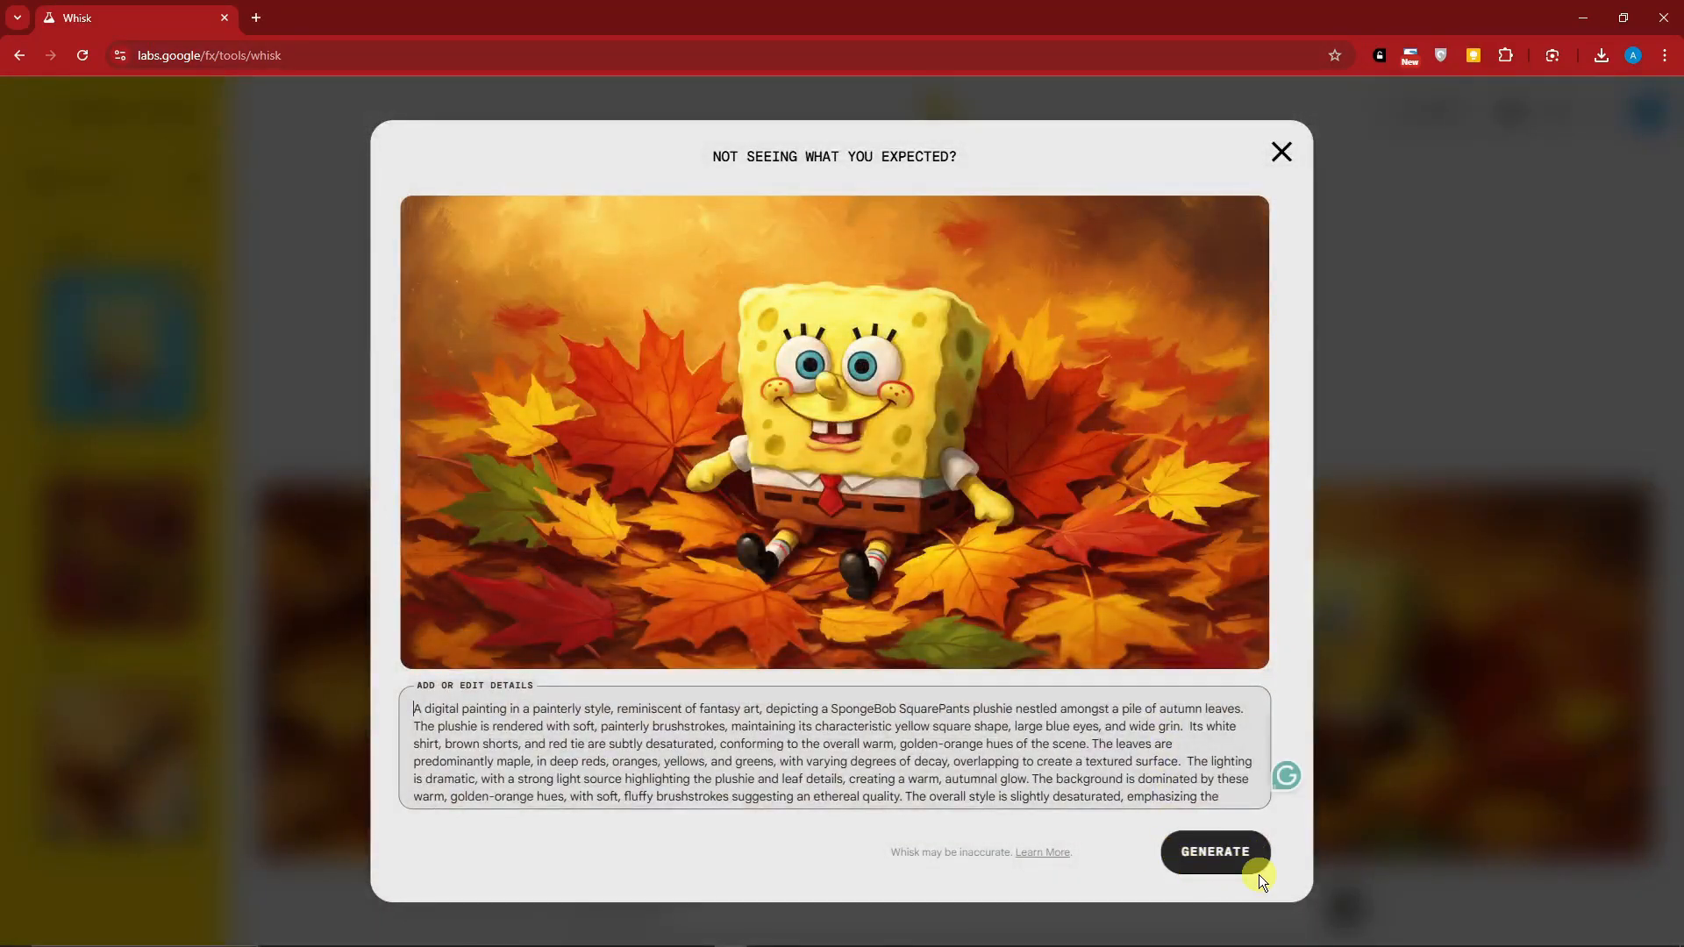
drag(421, 702, 1034, 815)
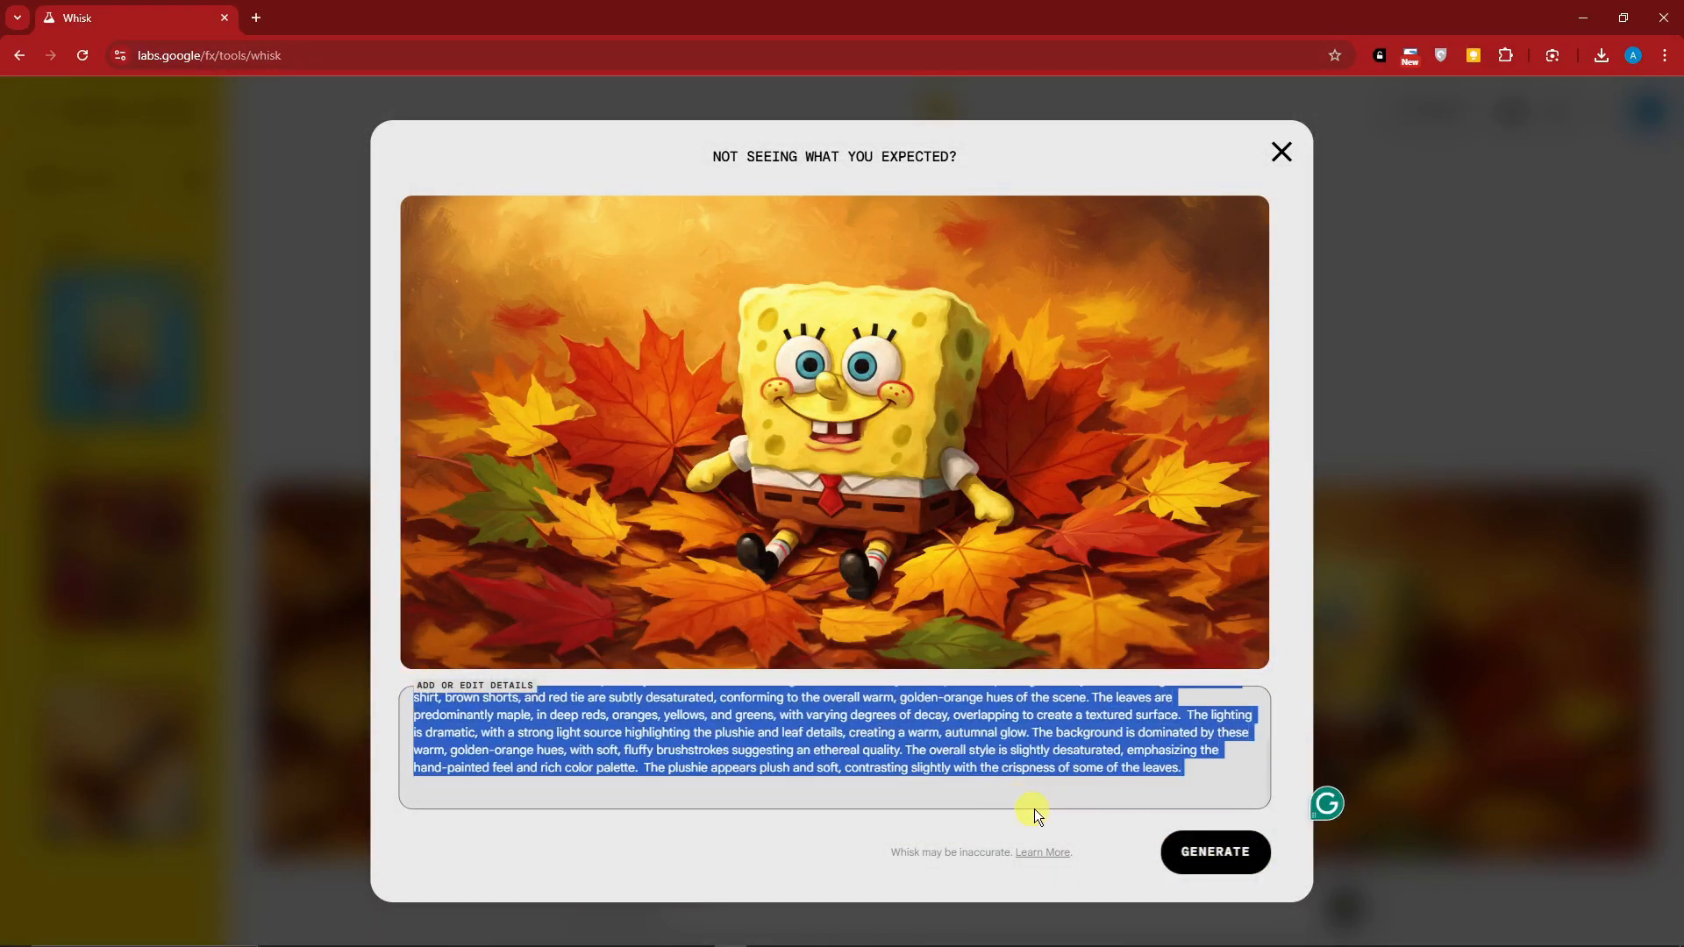
click(1151, 765)
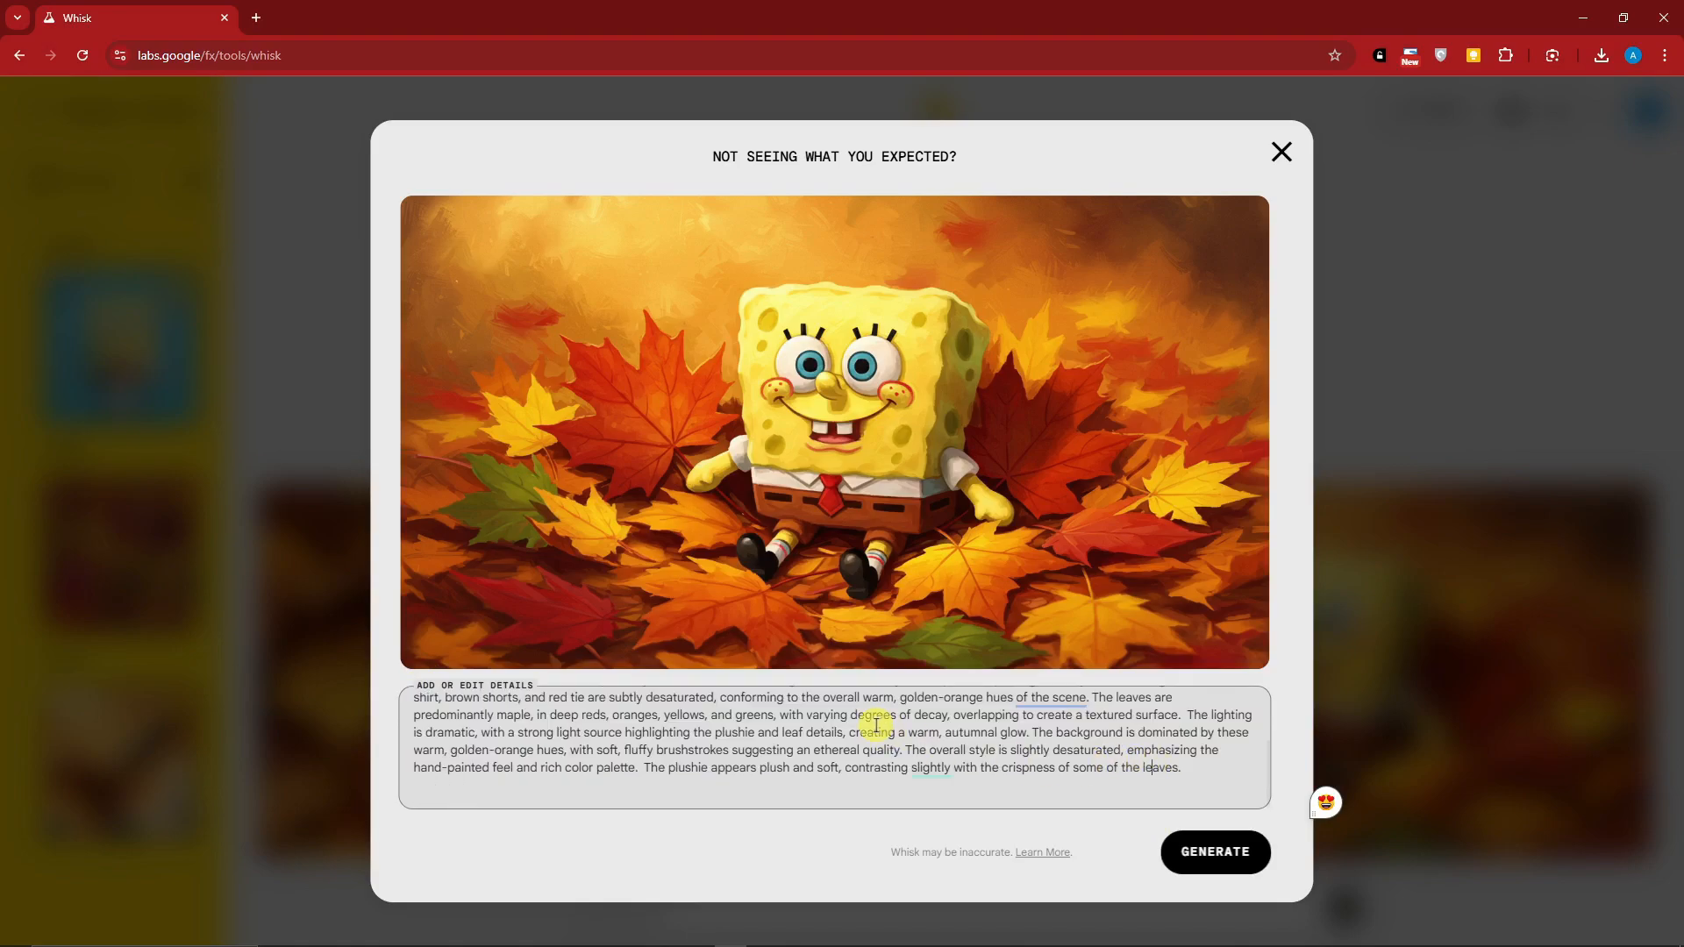
drag(653, 784, 281, 665)
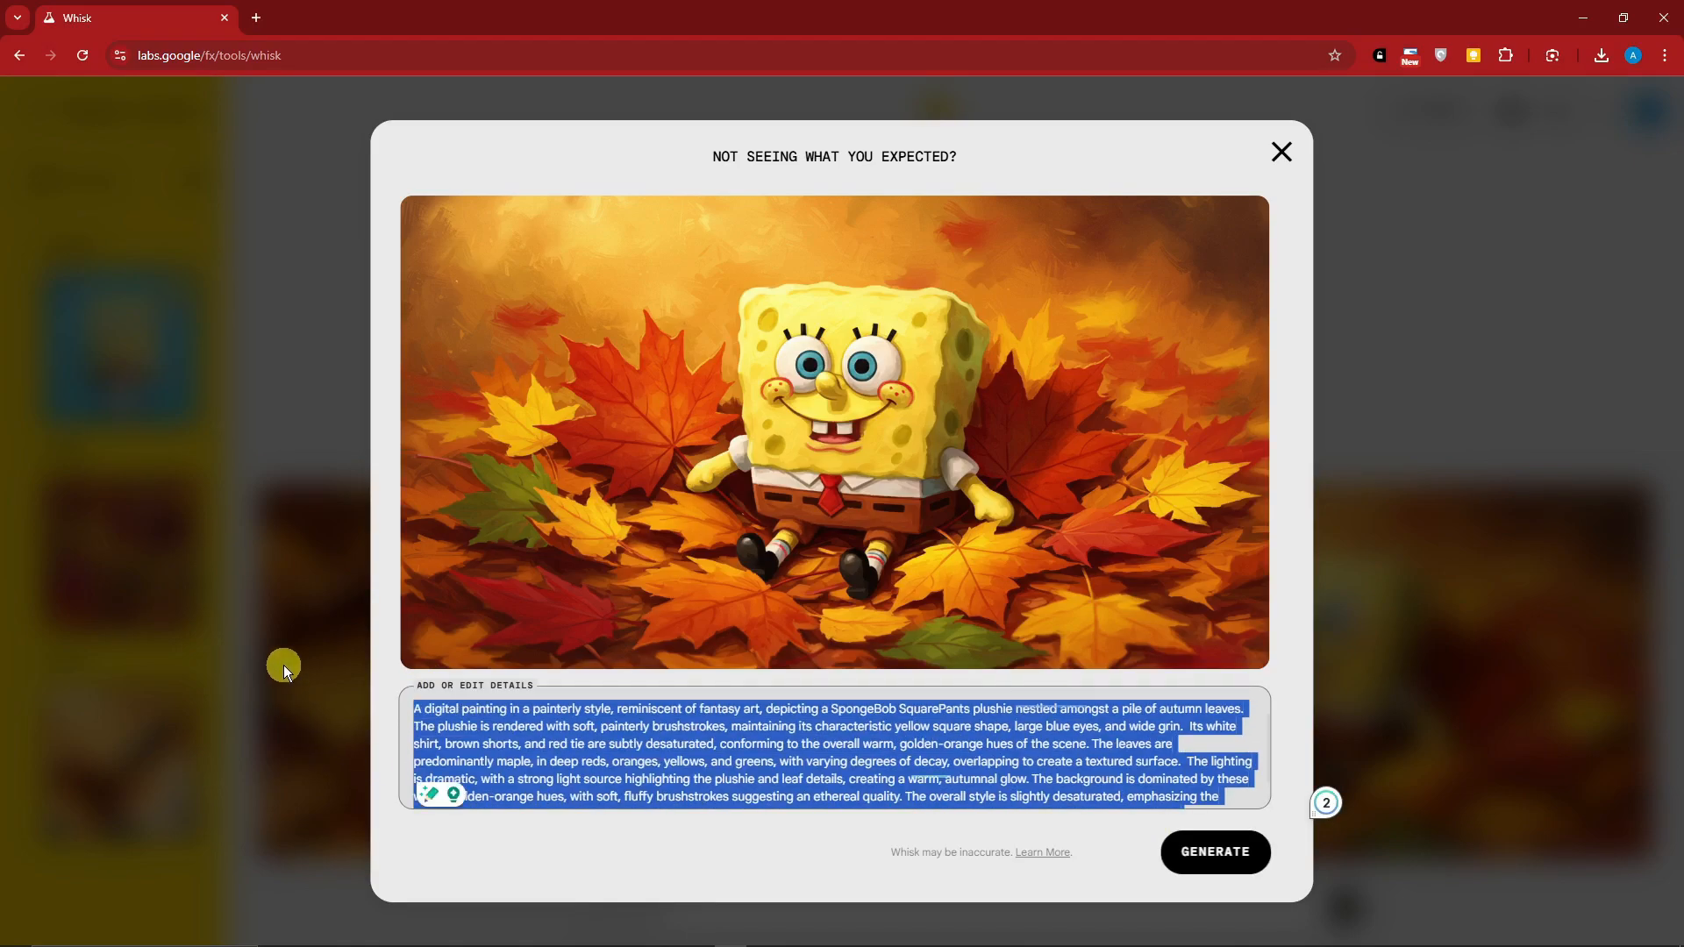
click(1223, 858)
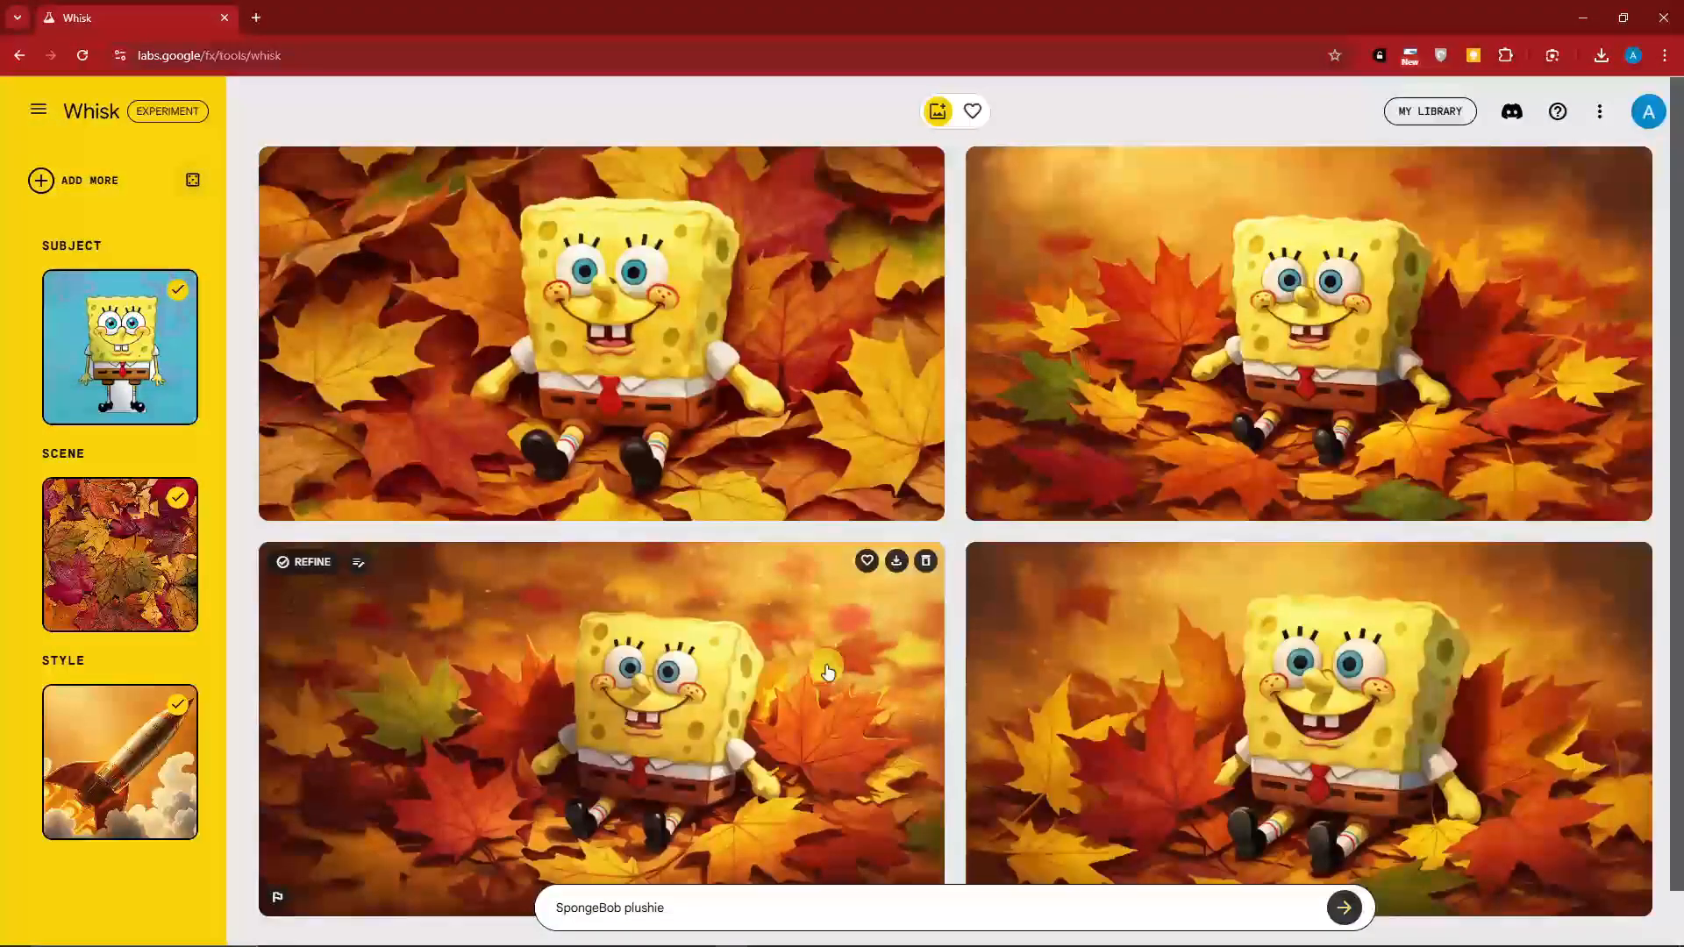
scroll(828, 673, down, 1)
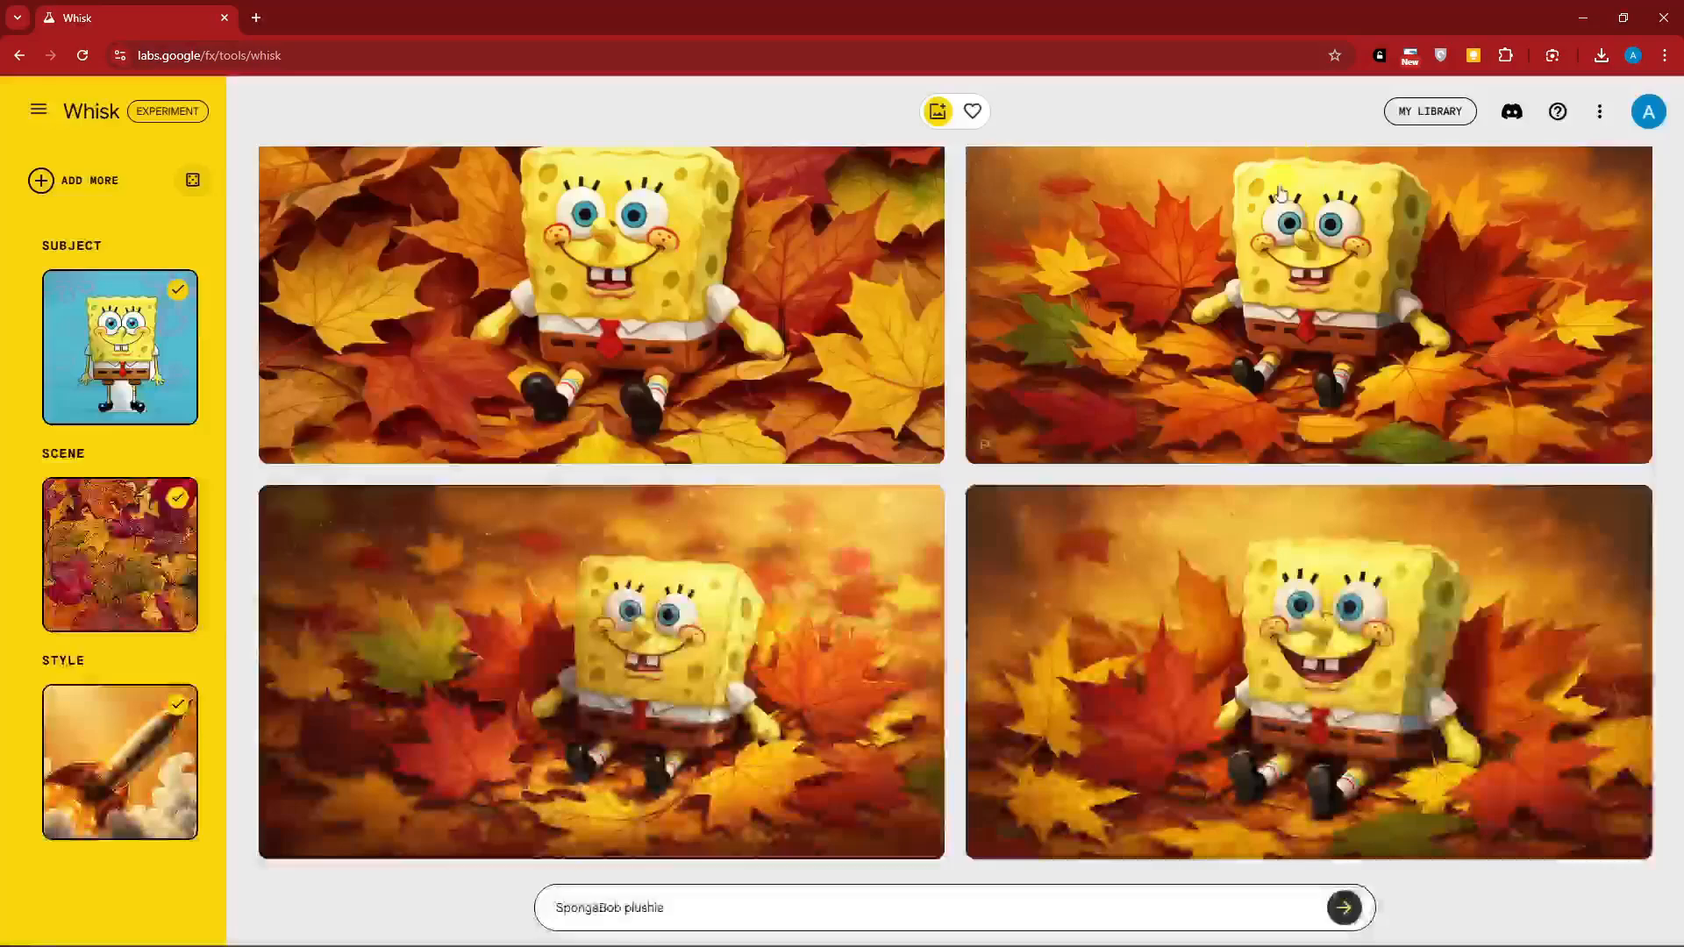
mouse_move(1188, 599)
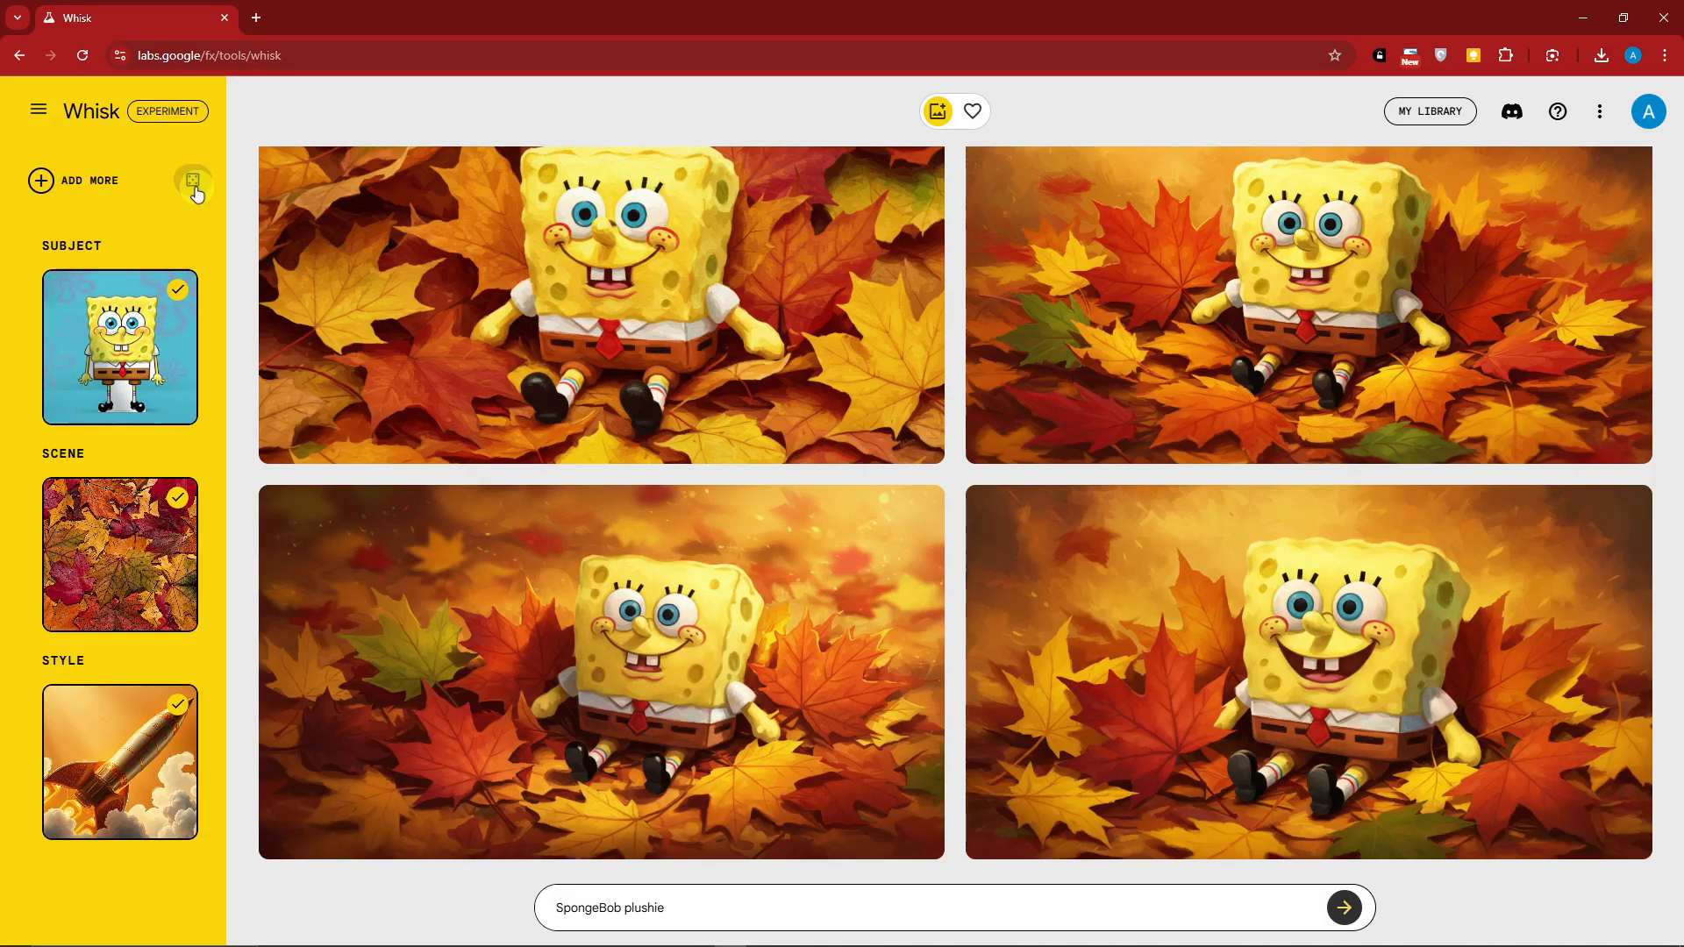
Roll for new asset ideas and select the walrus as subject, the sunlit cavern as scene and the toy bear forest as style
click(193, 182)
scroll(166, 575, down, 3)
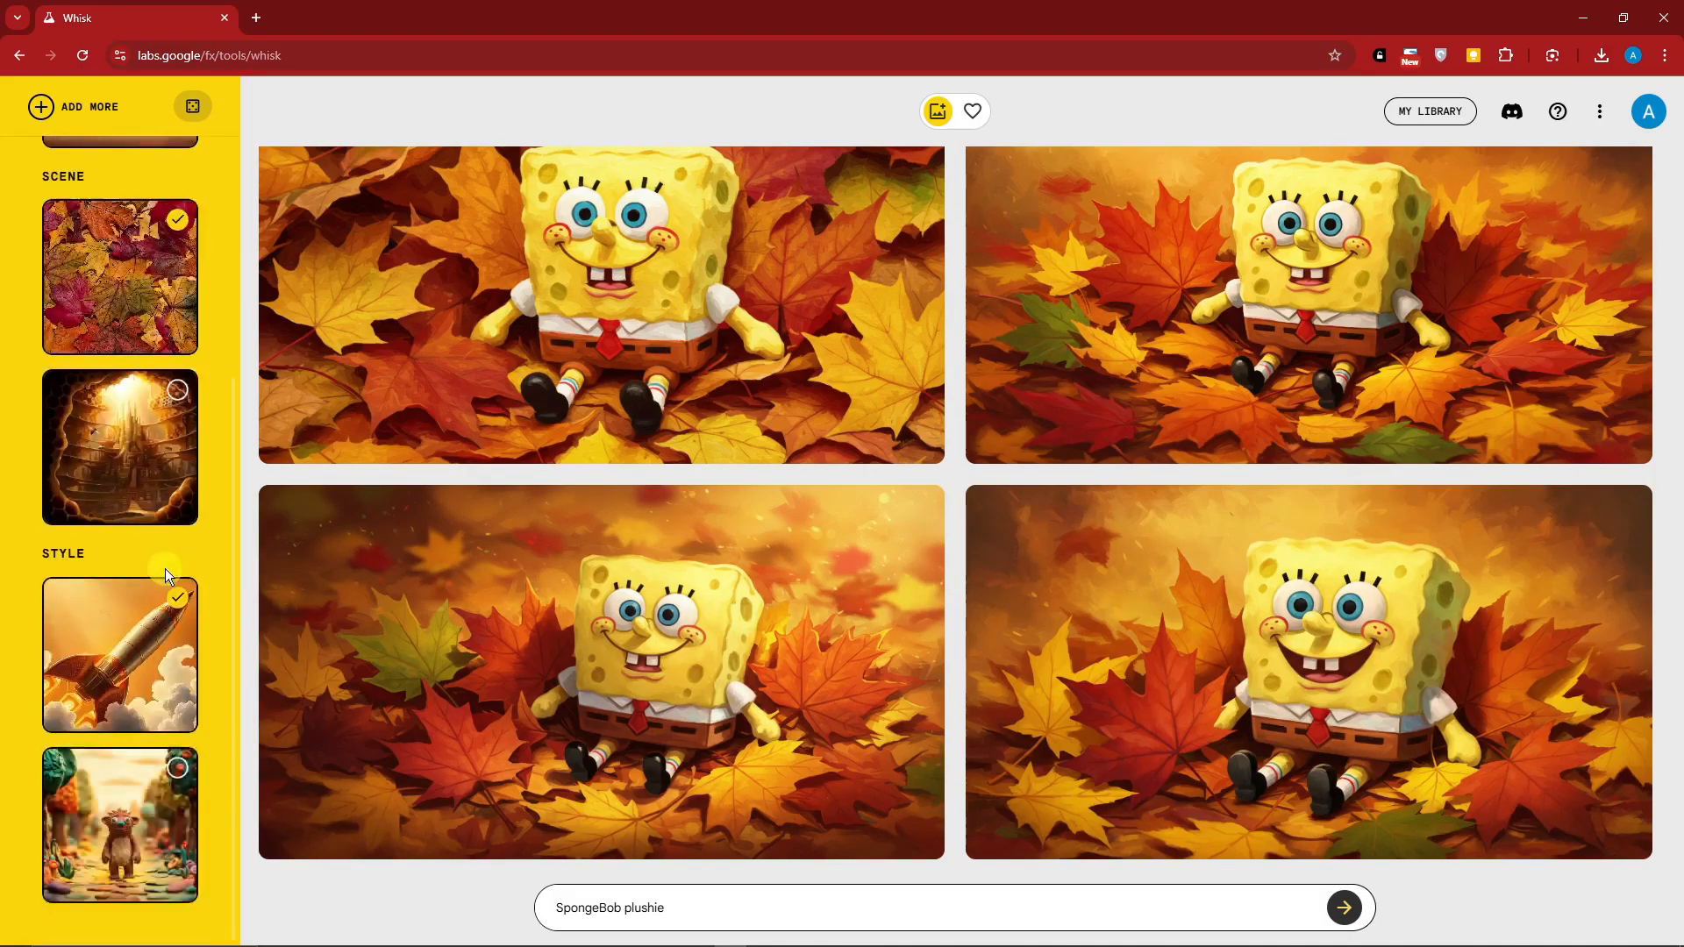
click(177, 395)
scroll(225, 461, up, 3)
scroll(176, 315, up, 1)
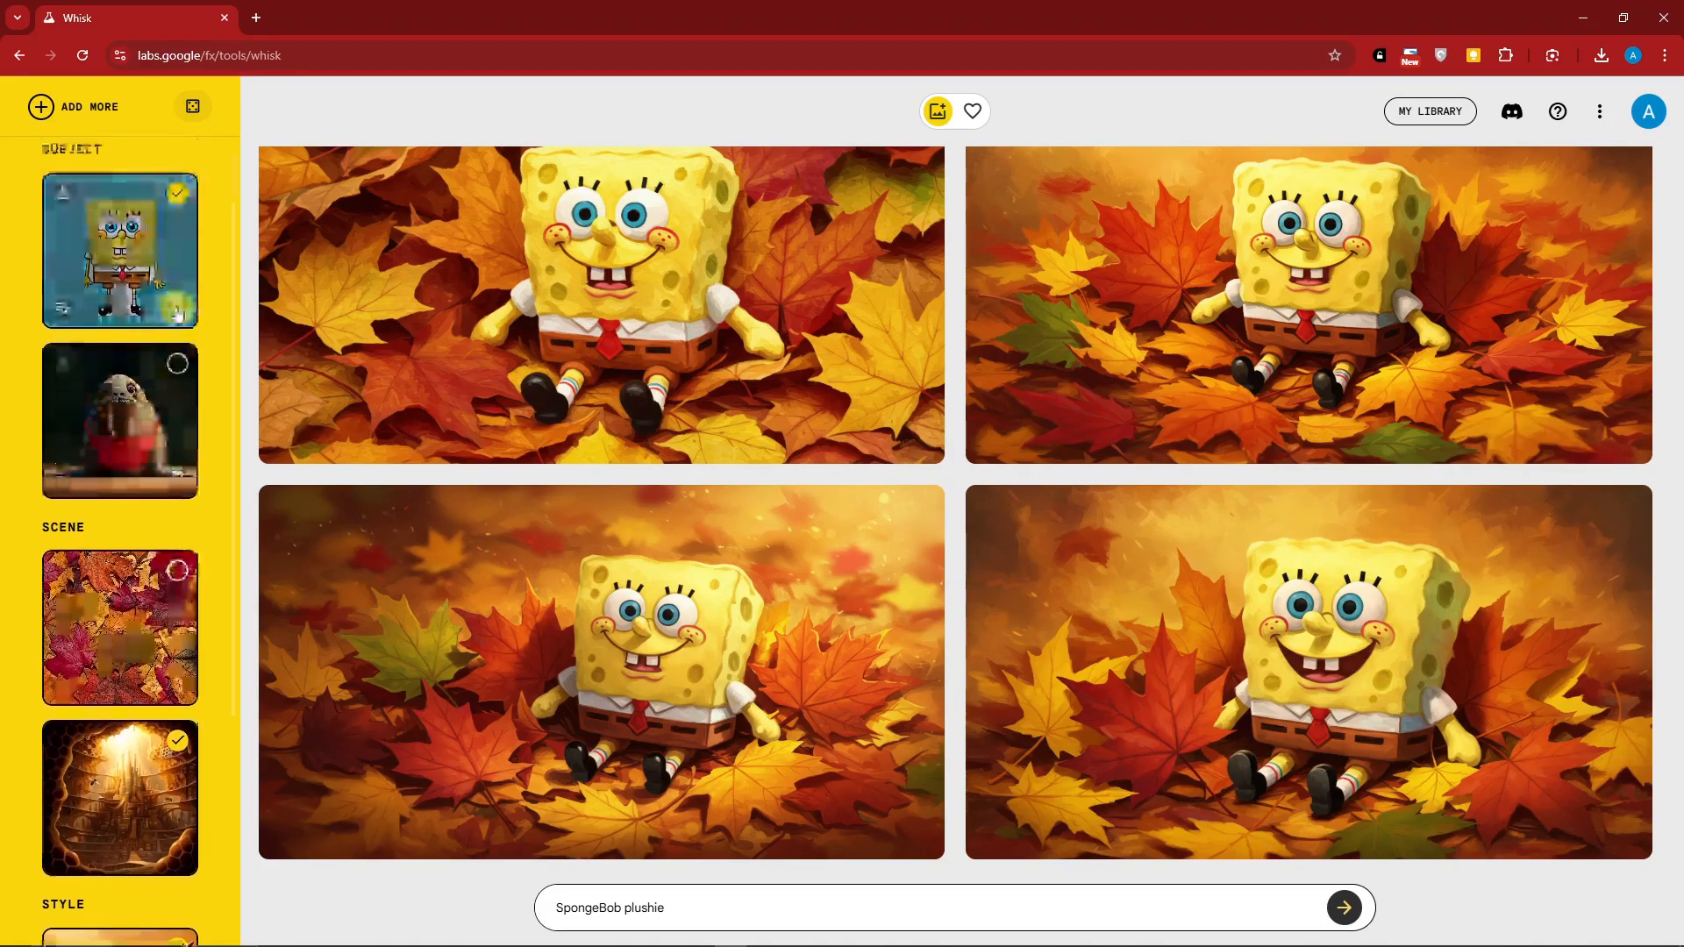
click(178, 193)
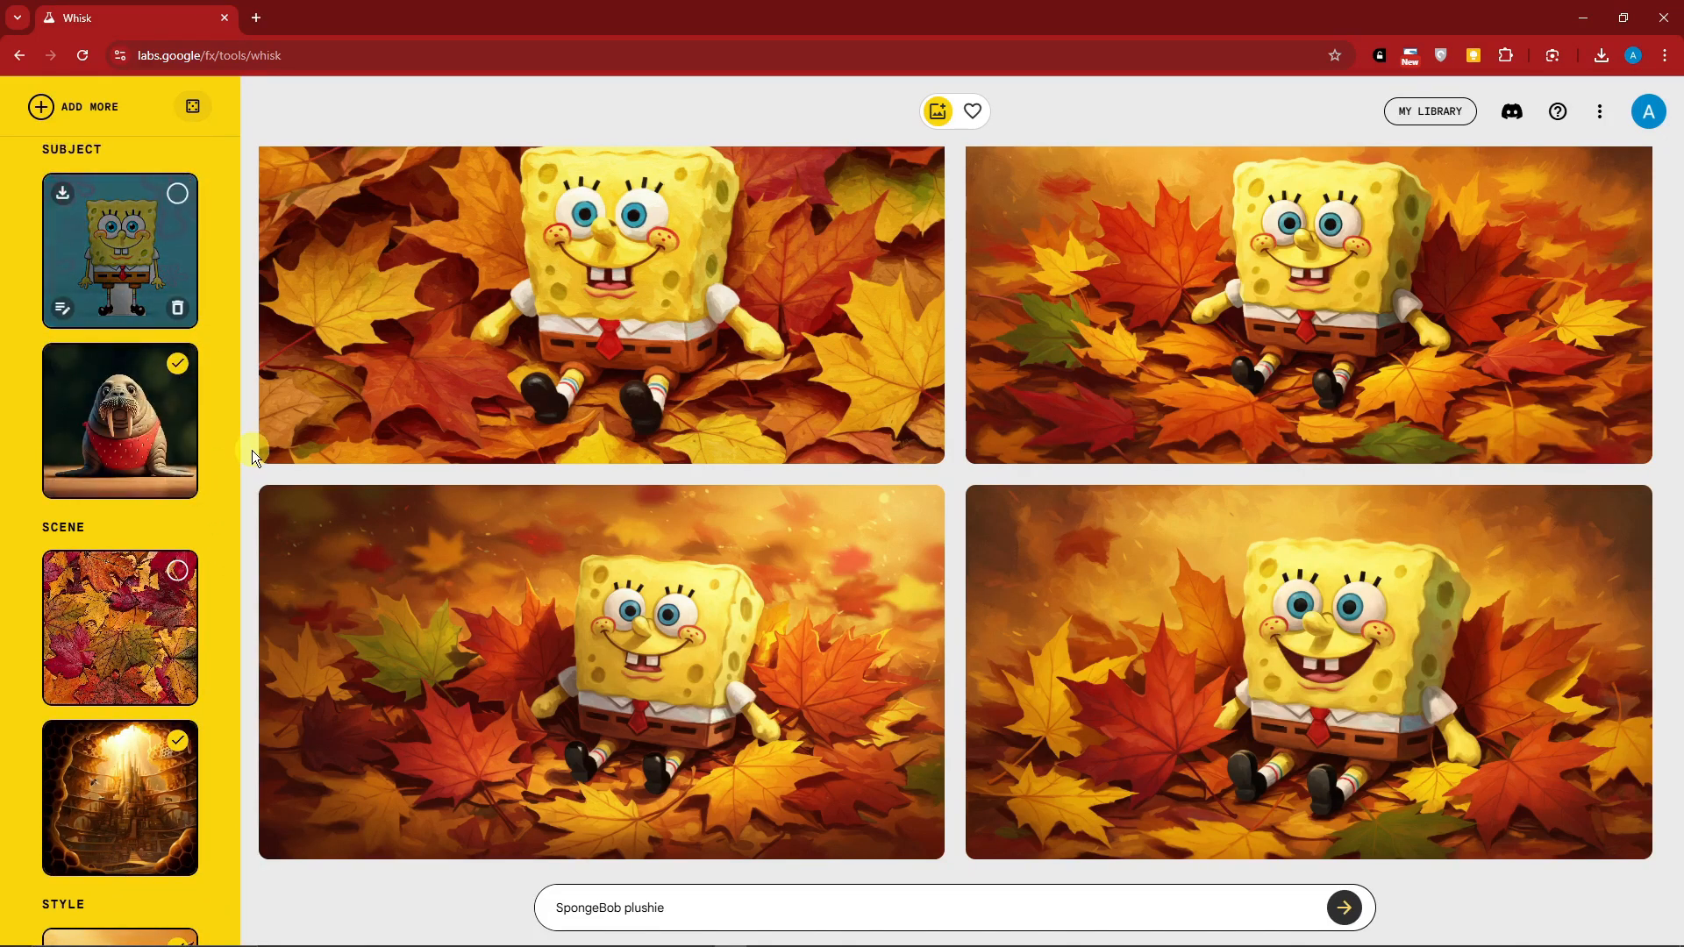
scroll(175, 614, down, 4)
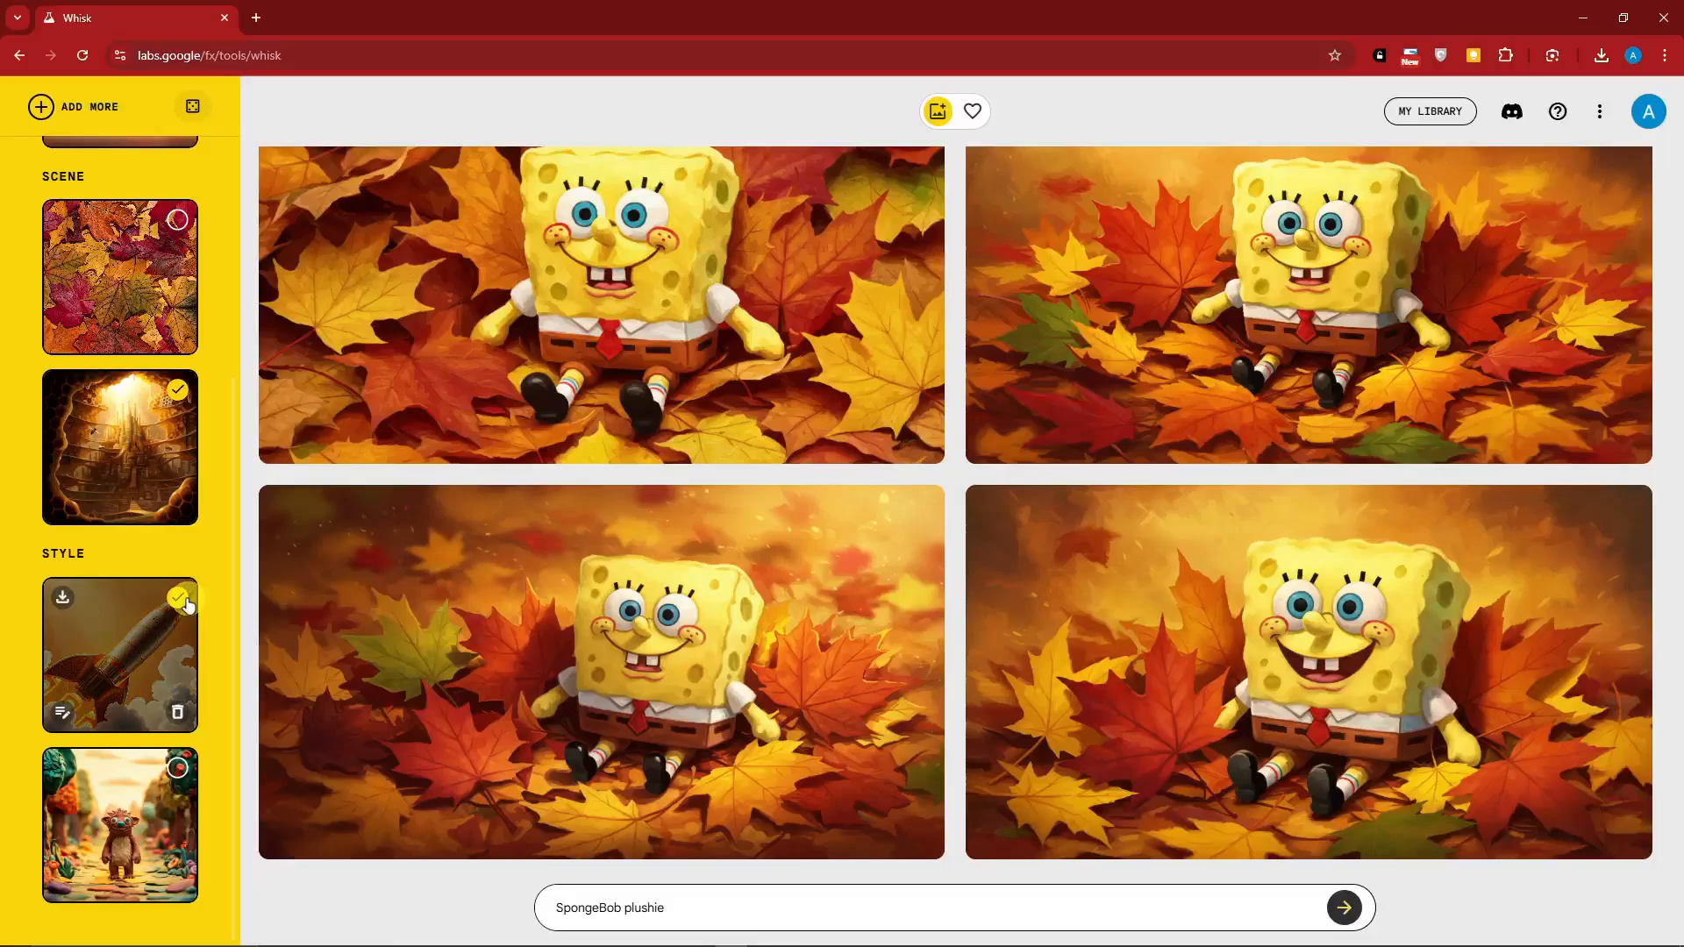
click(178, 598)
click(184, 760)
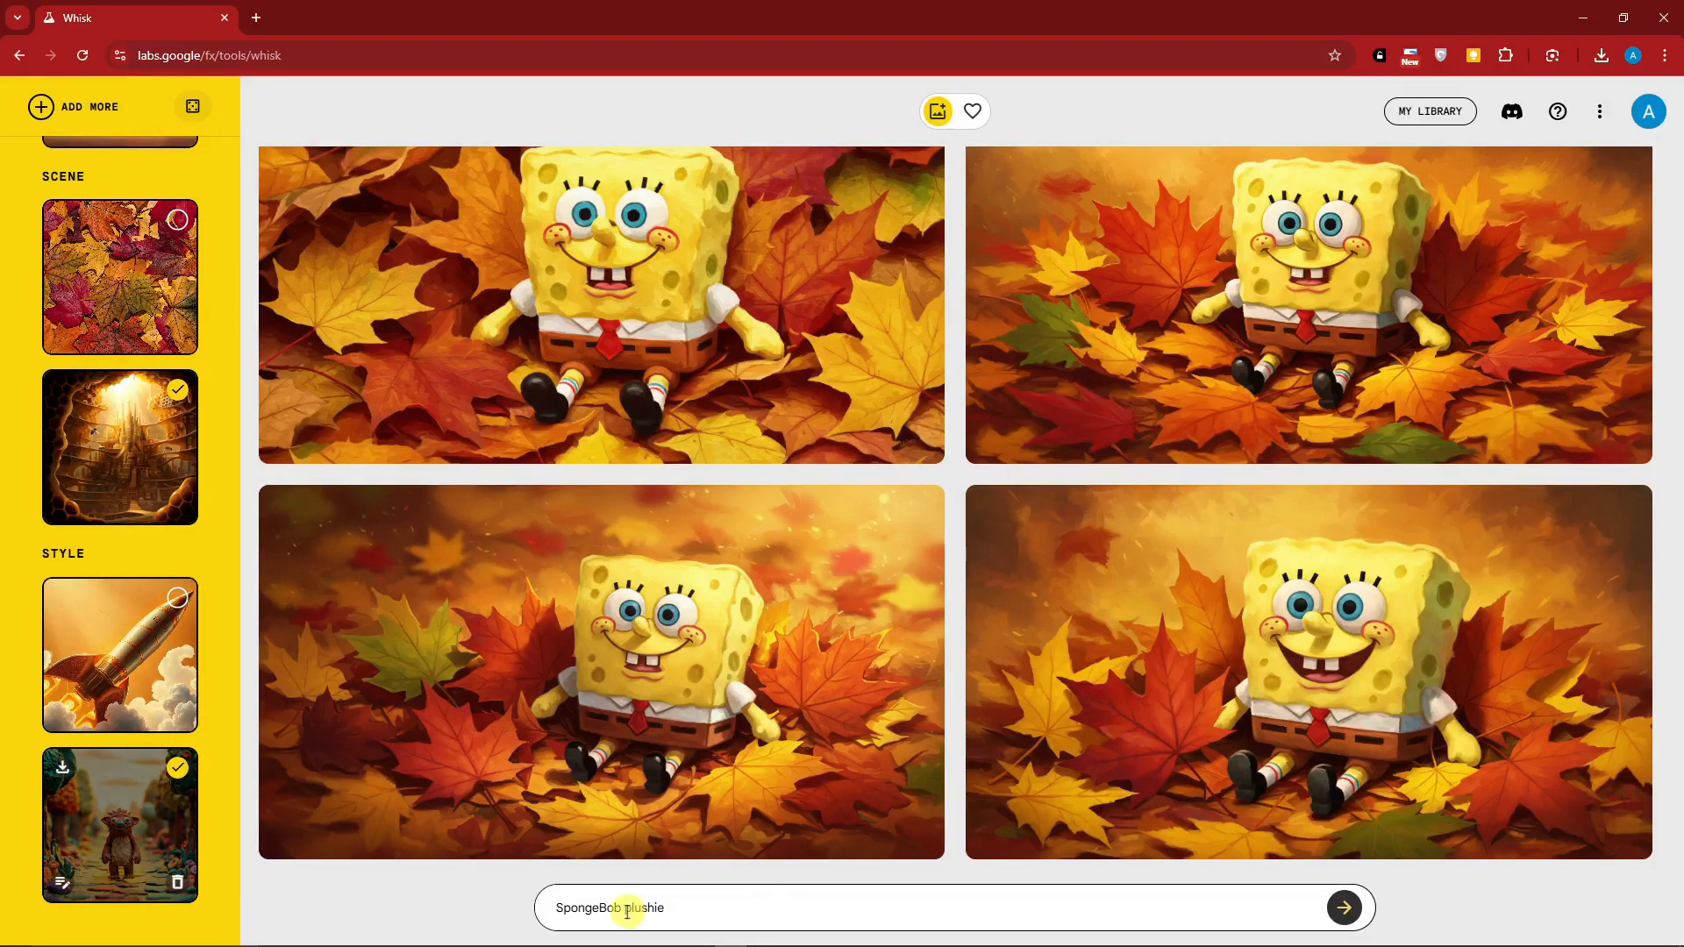
Change the prompt to "Walrus plushie" and generate images from the new combination
drag(622, 910, 511, 917)
text(Walrus)
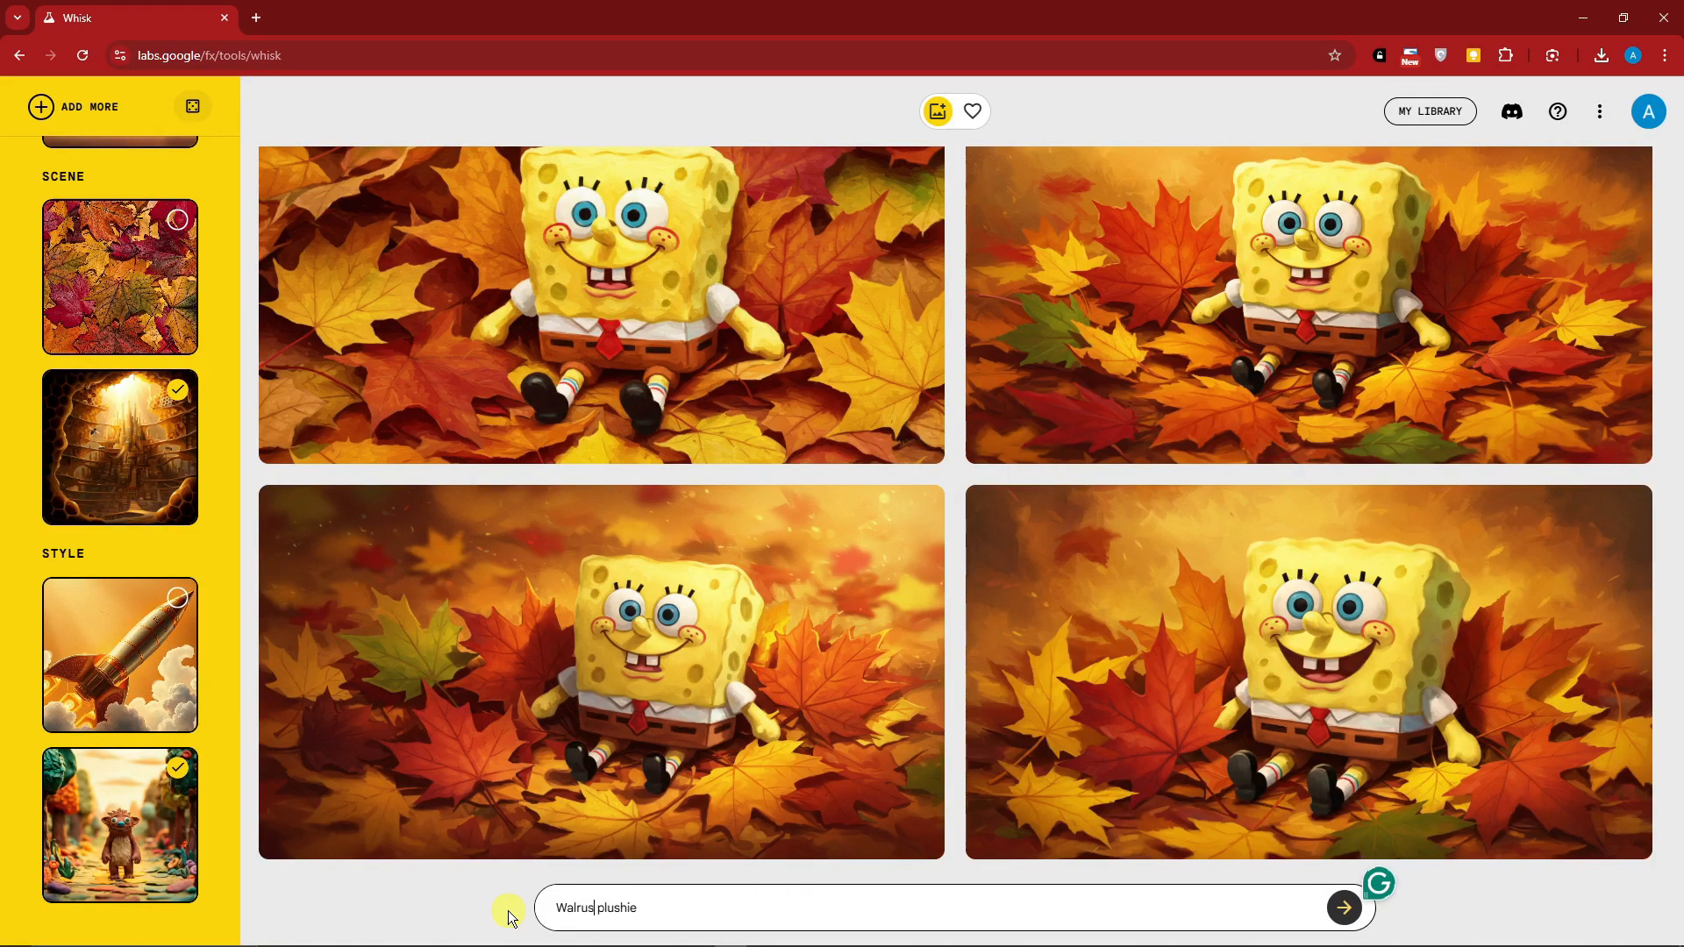
click(1344, 907)
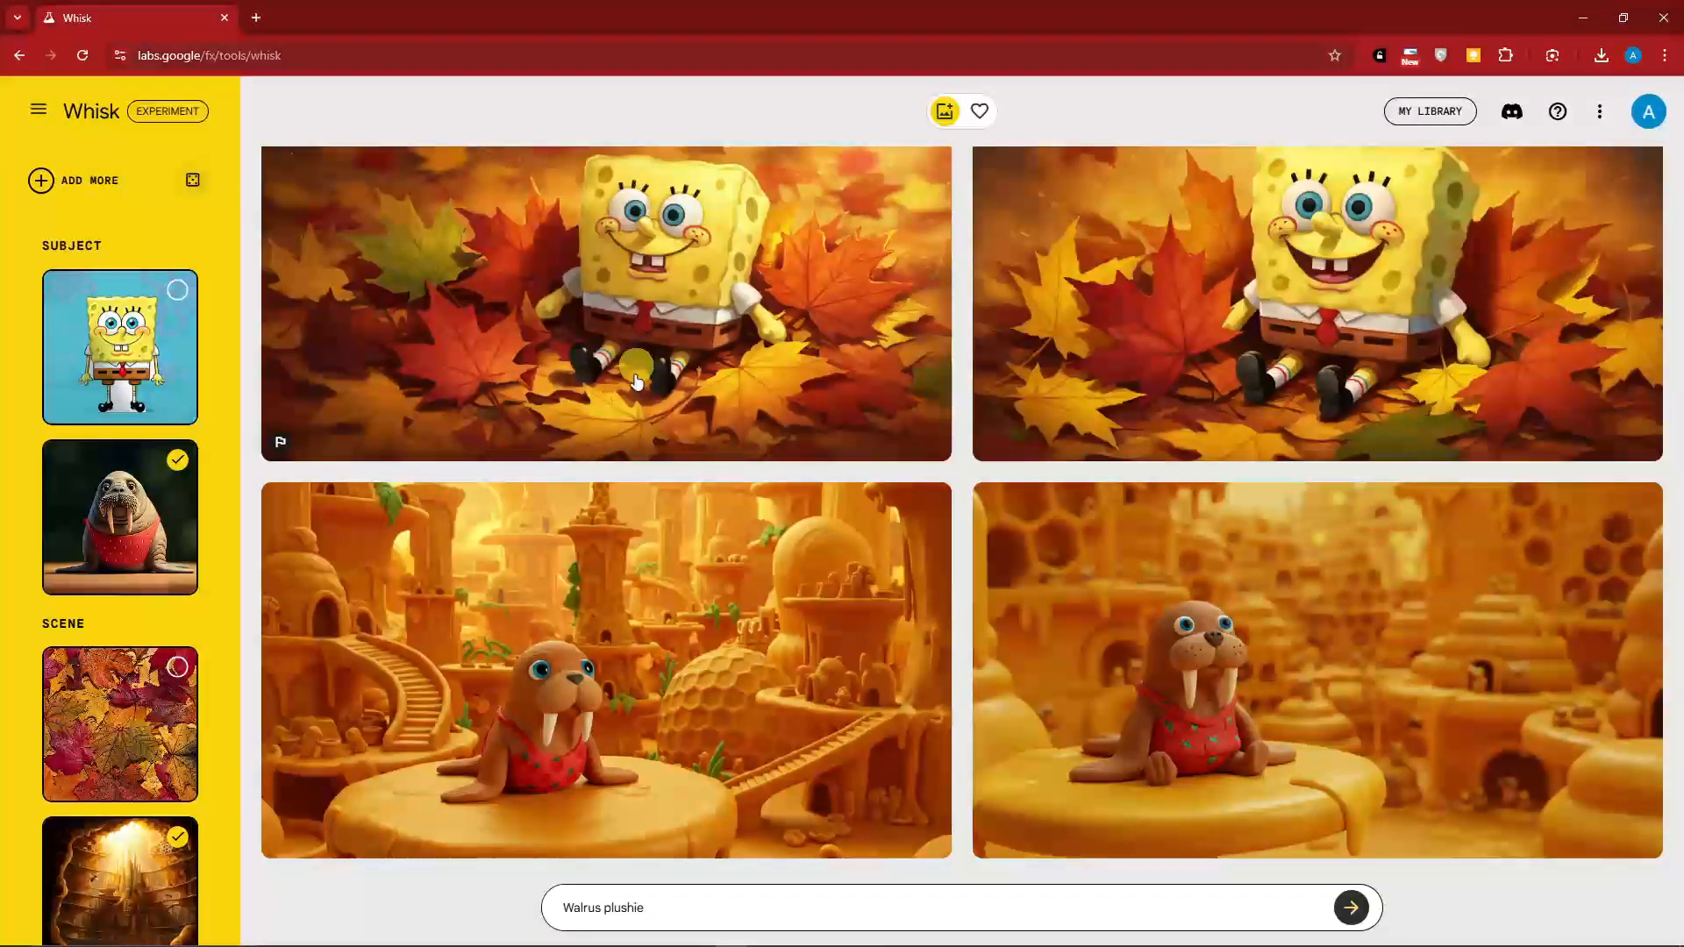
Review the details of both generated walrus plushie images
click(302, 502)
click(1277, 156)
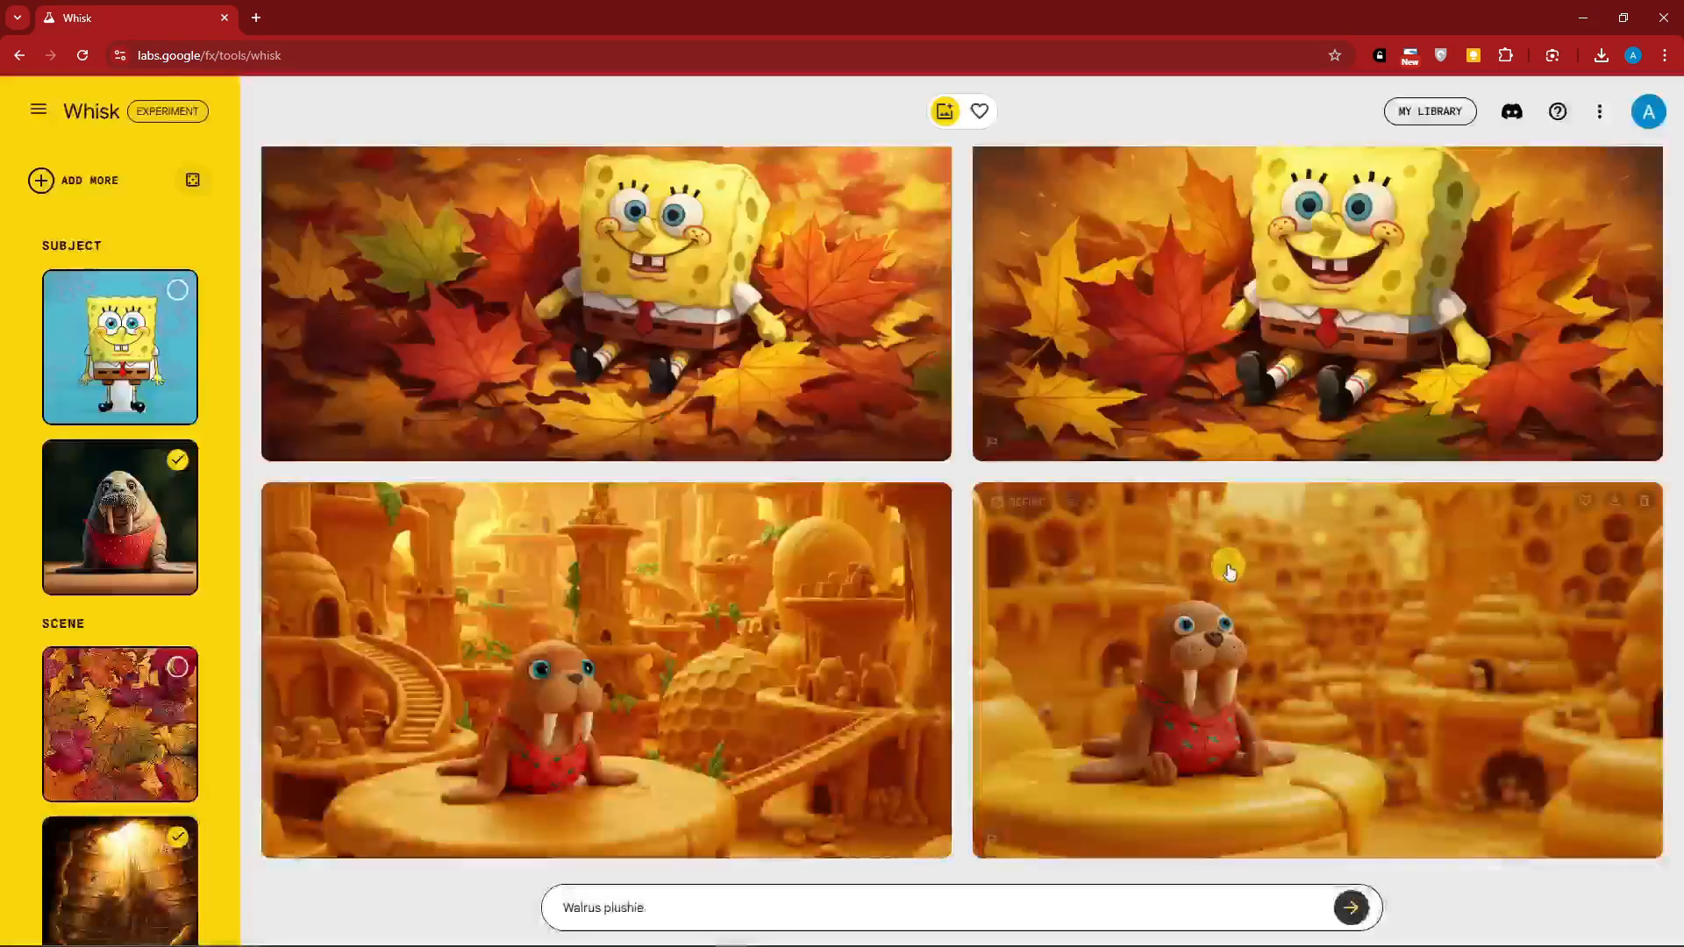
click(1228, 556)
click(1277, 151)
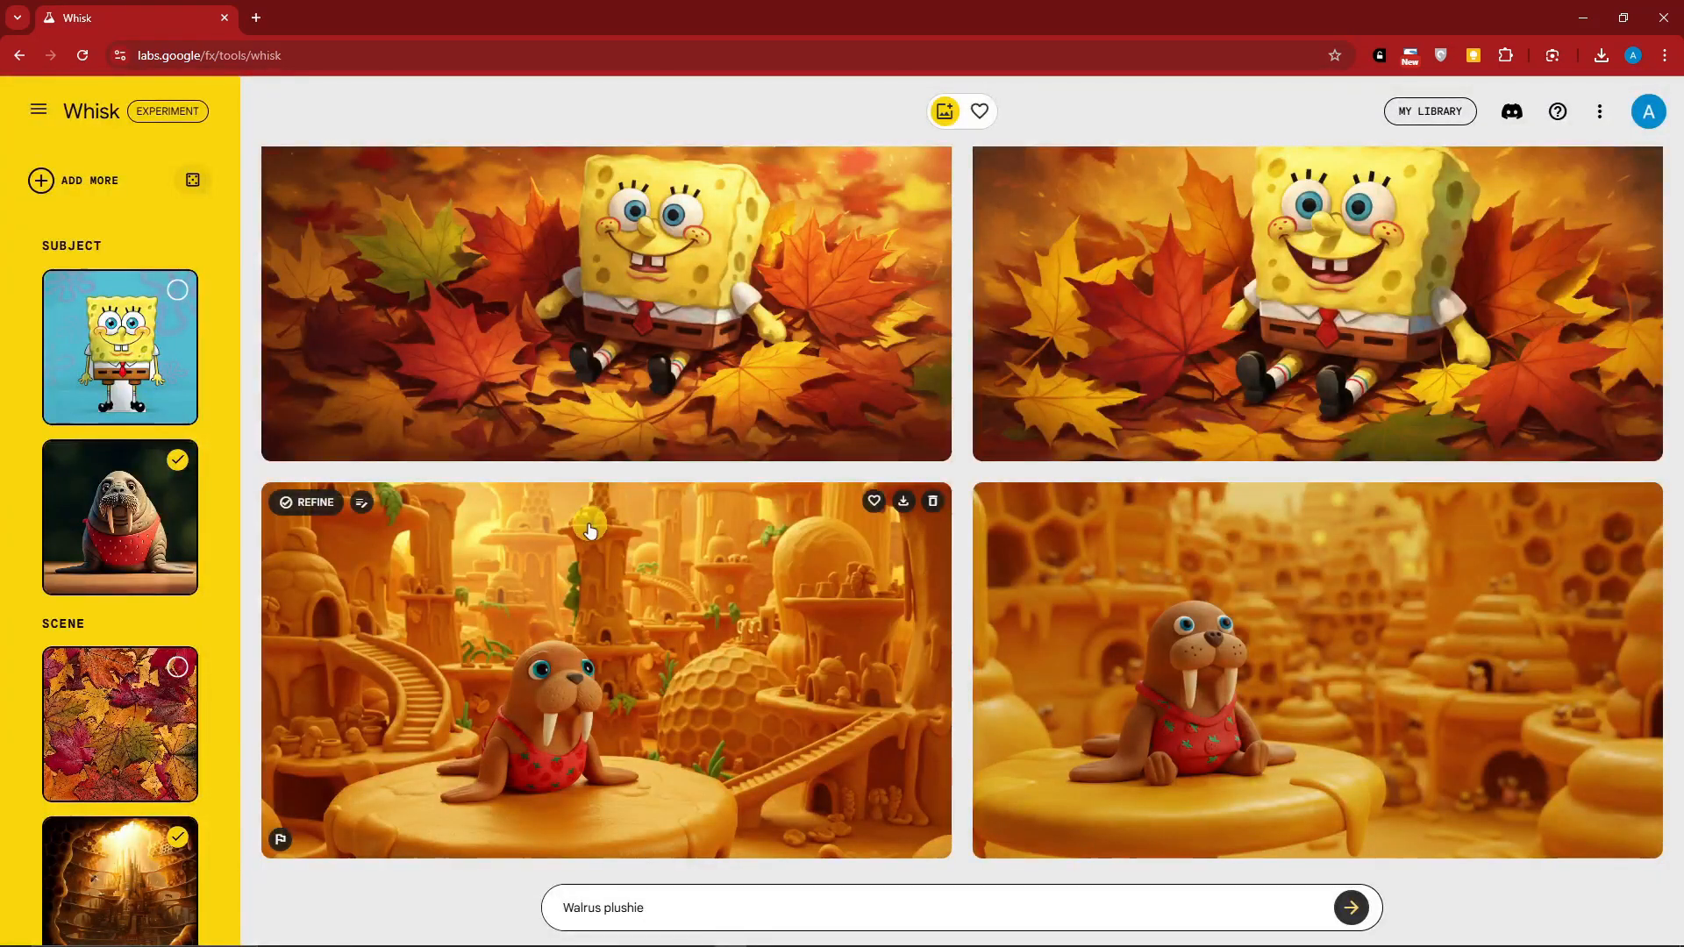
Refine the walrus image with the staircases by adding the detail "SpongeBoB on the background" and generate the new version
click(315, 504)
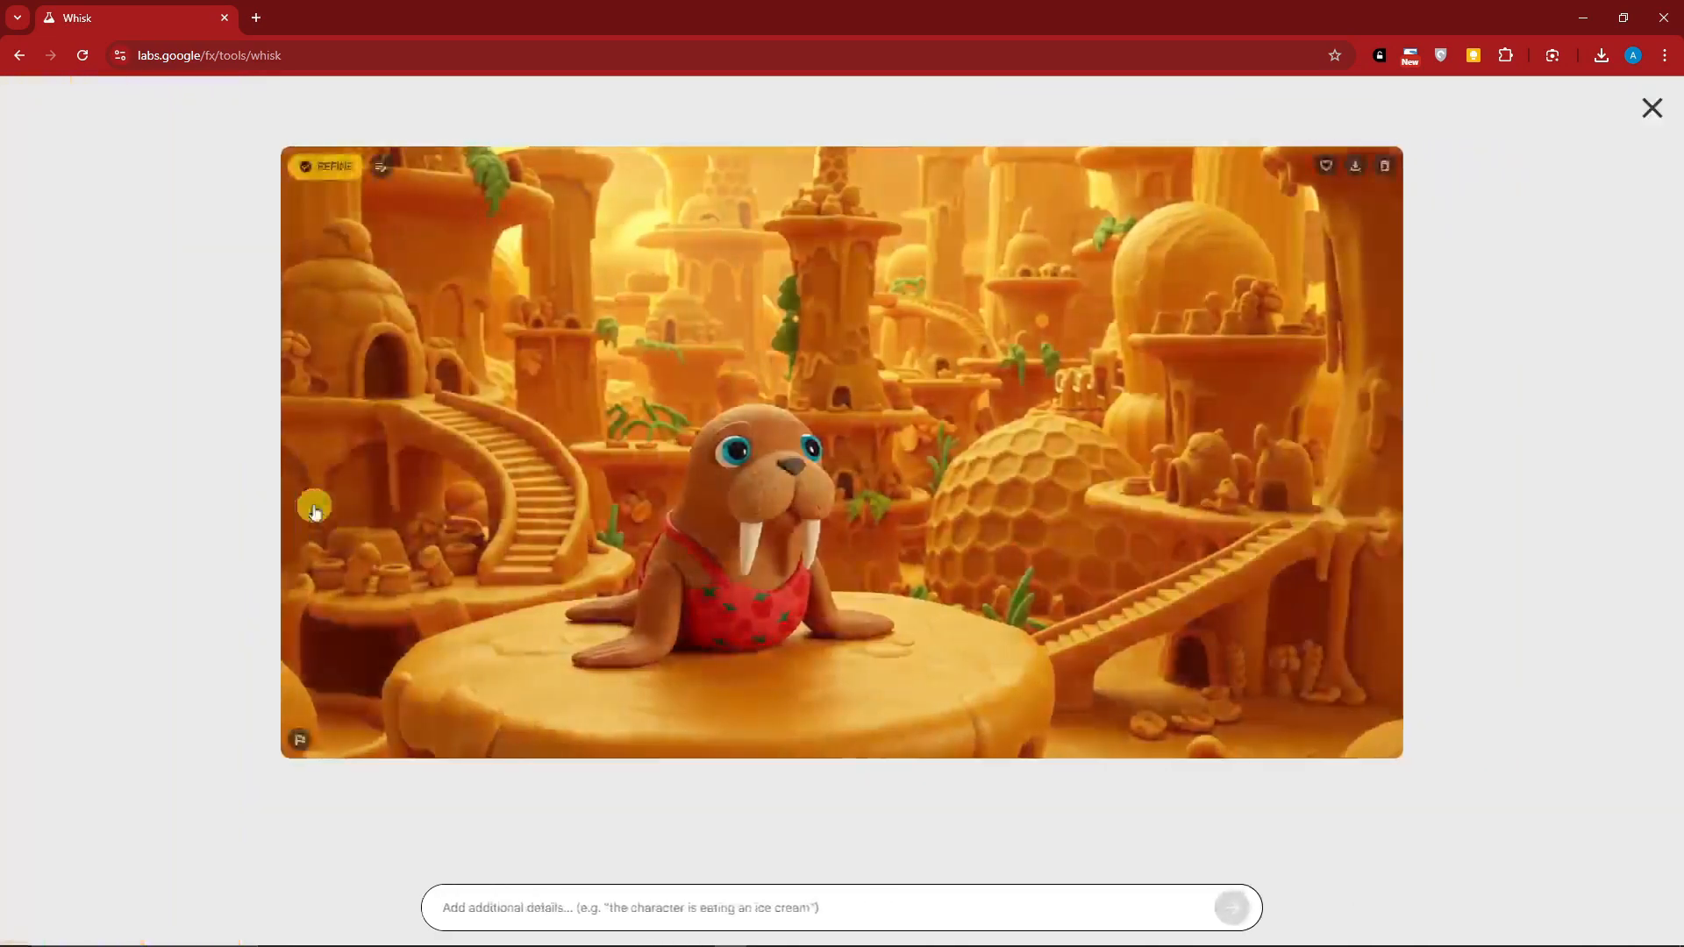
click(630, 907)
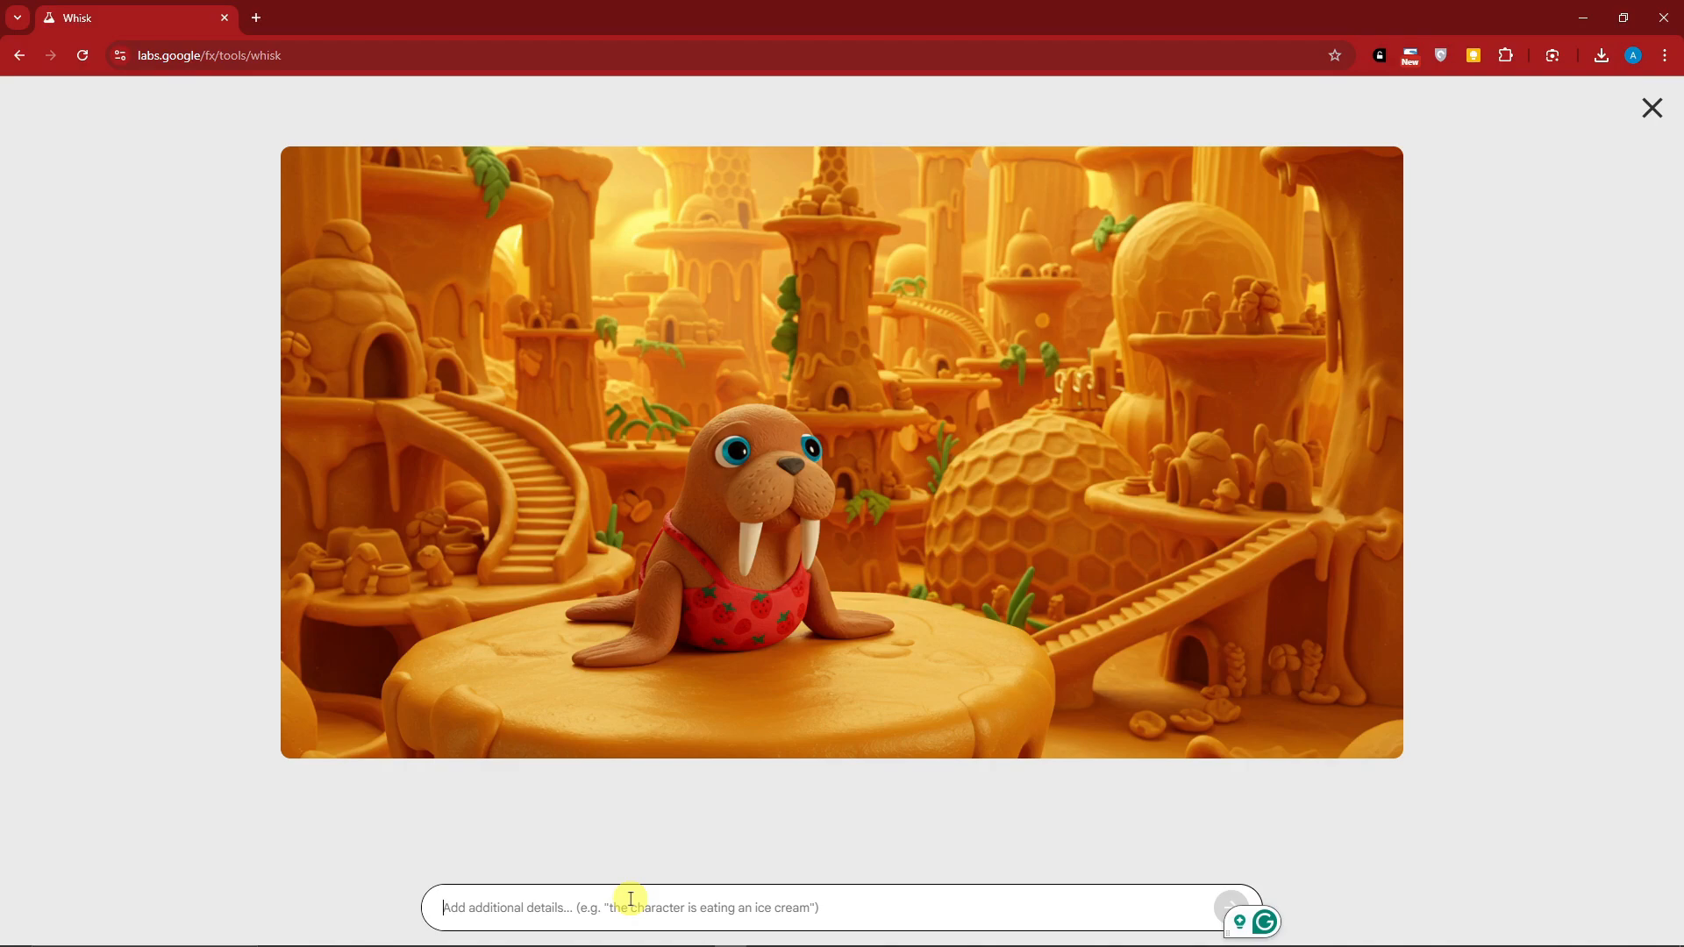
text(SpongeBoB on the background)
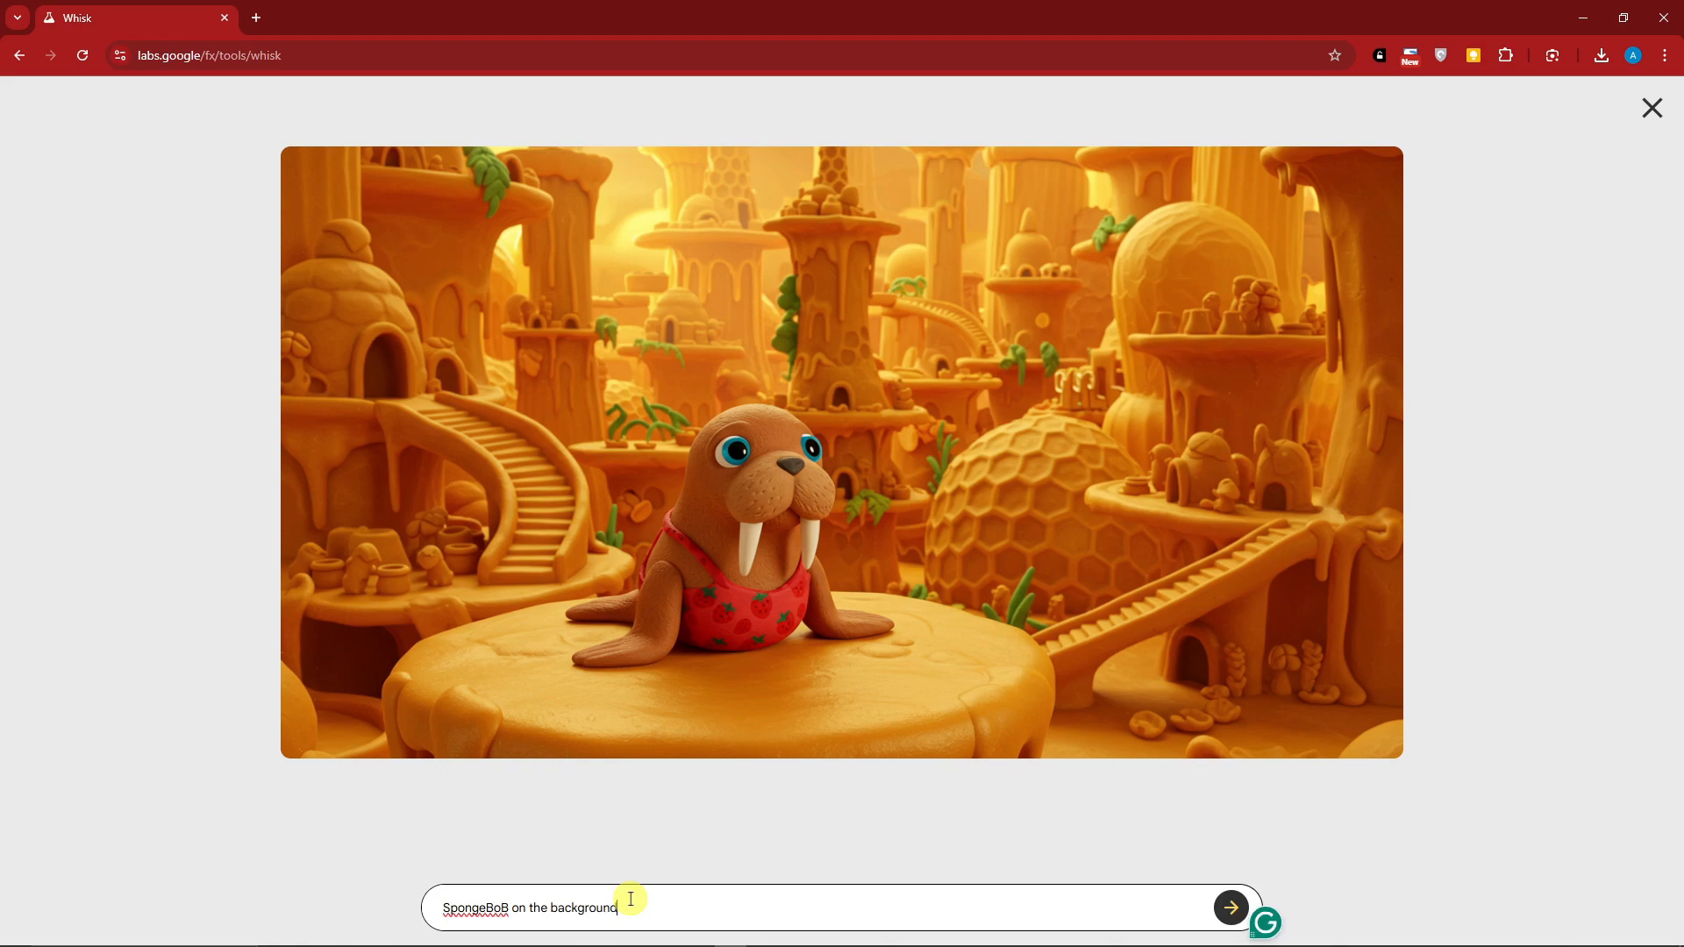
click(1231, 908)
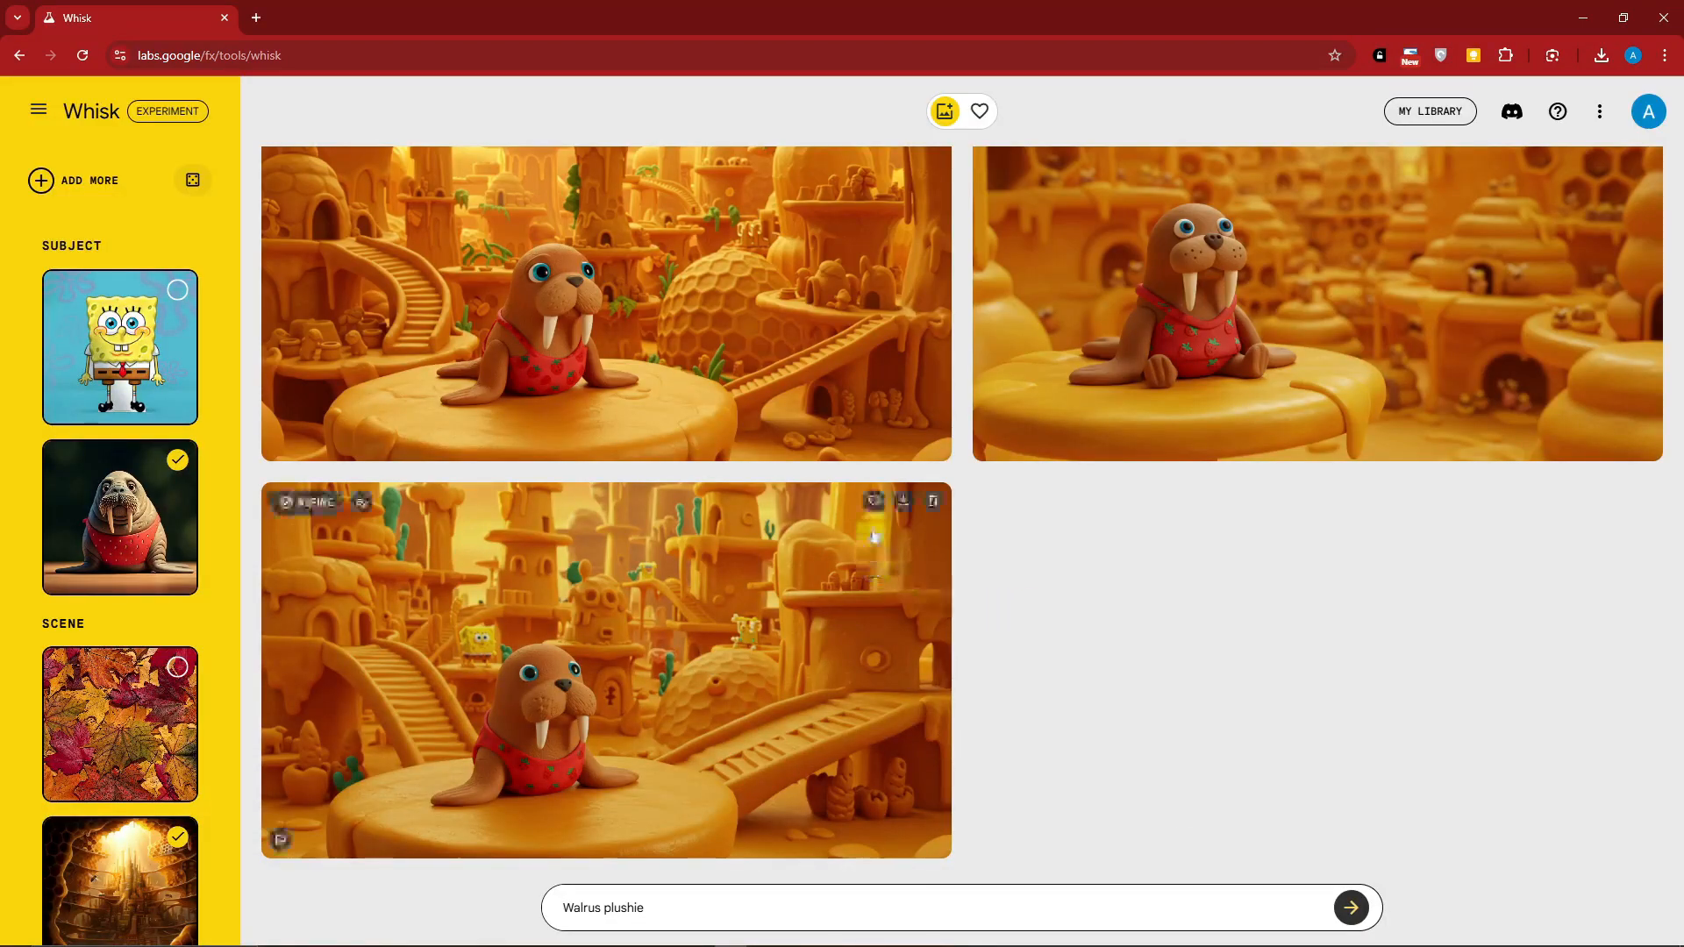
scroll(875, 537, up, 5)
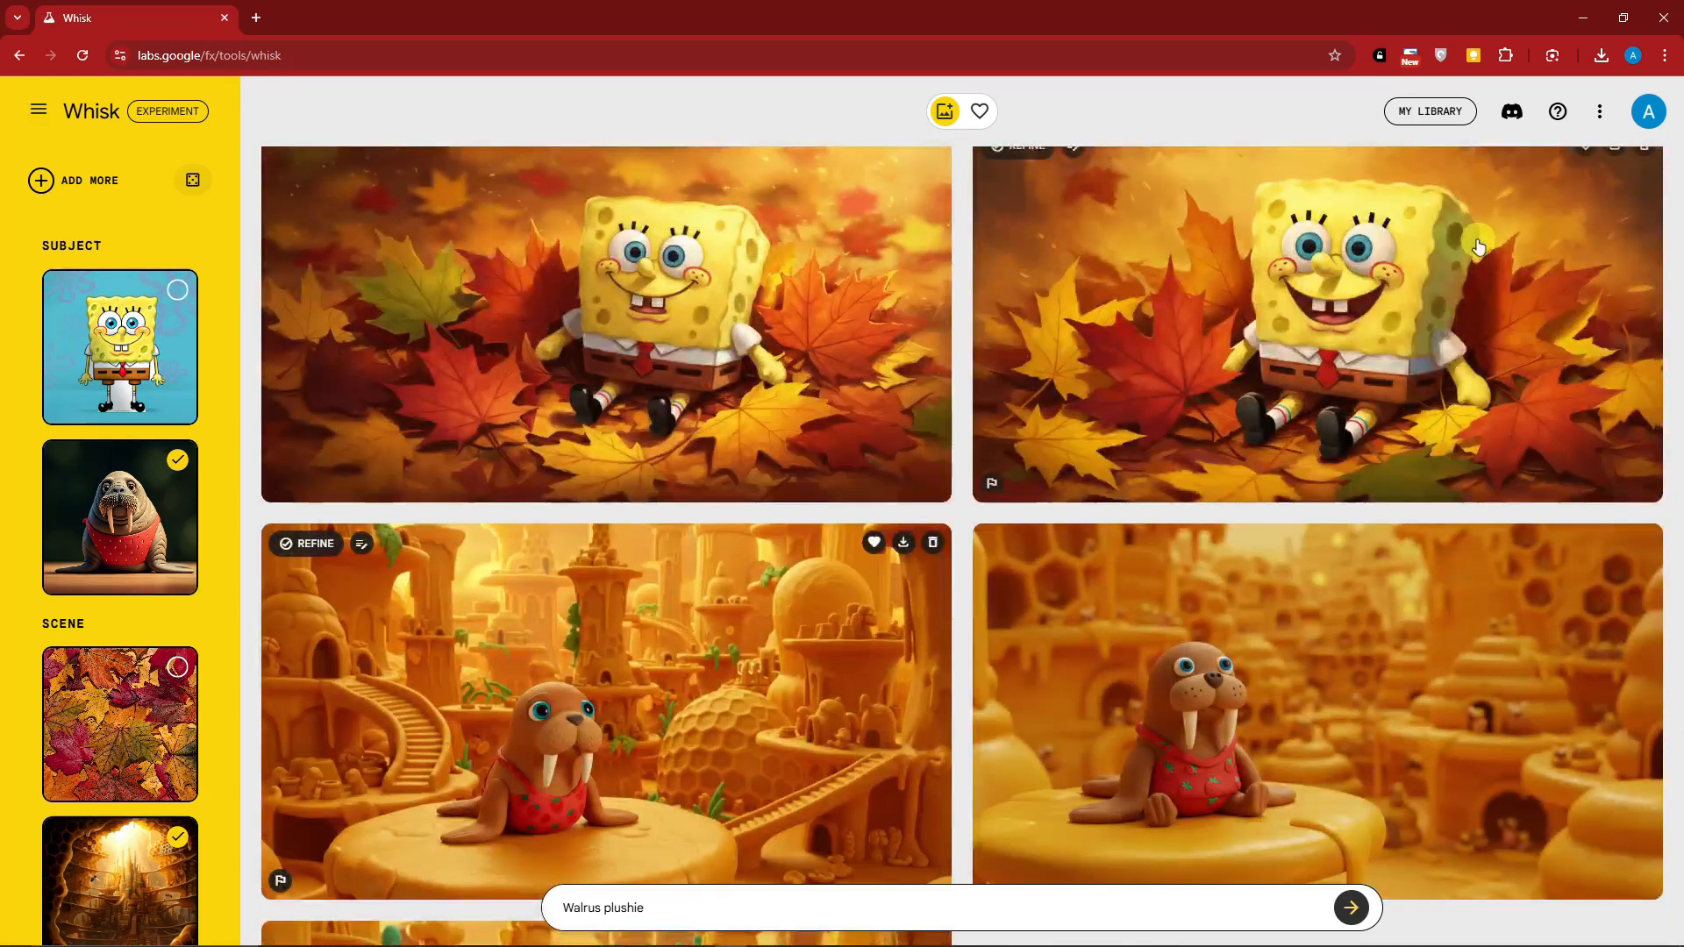
Download all the favorited images and dismiss the browser's request to download multiple files
click(981, 112)
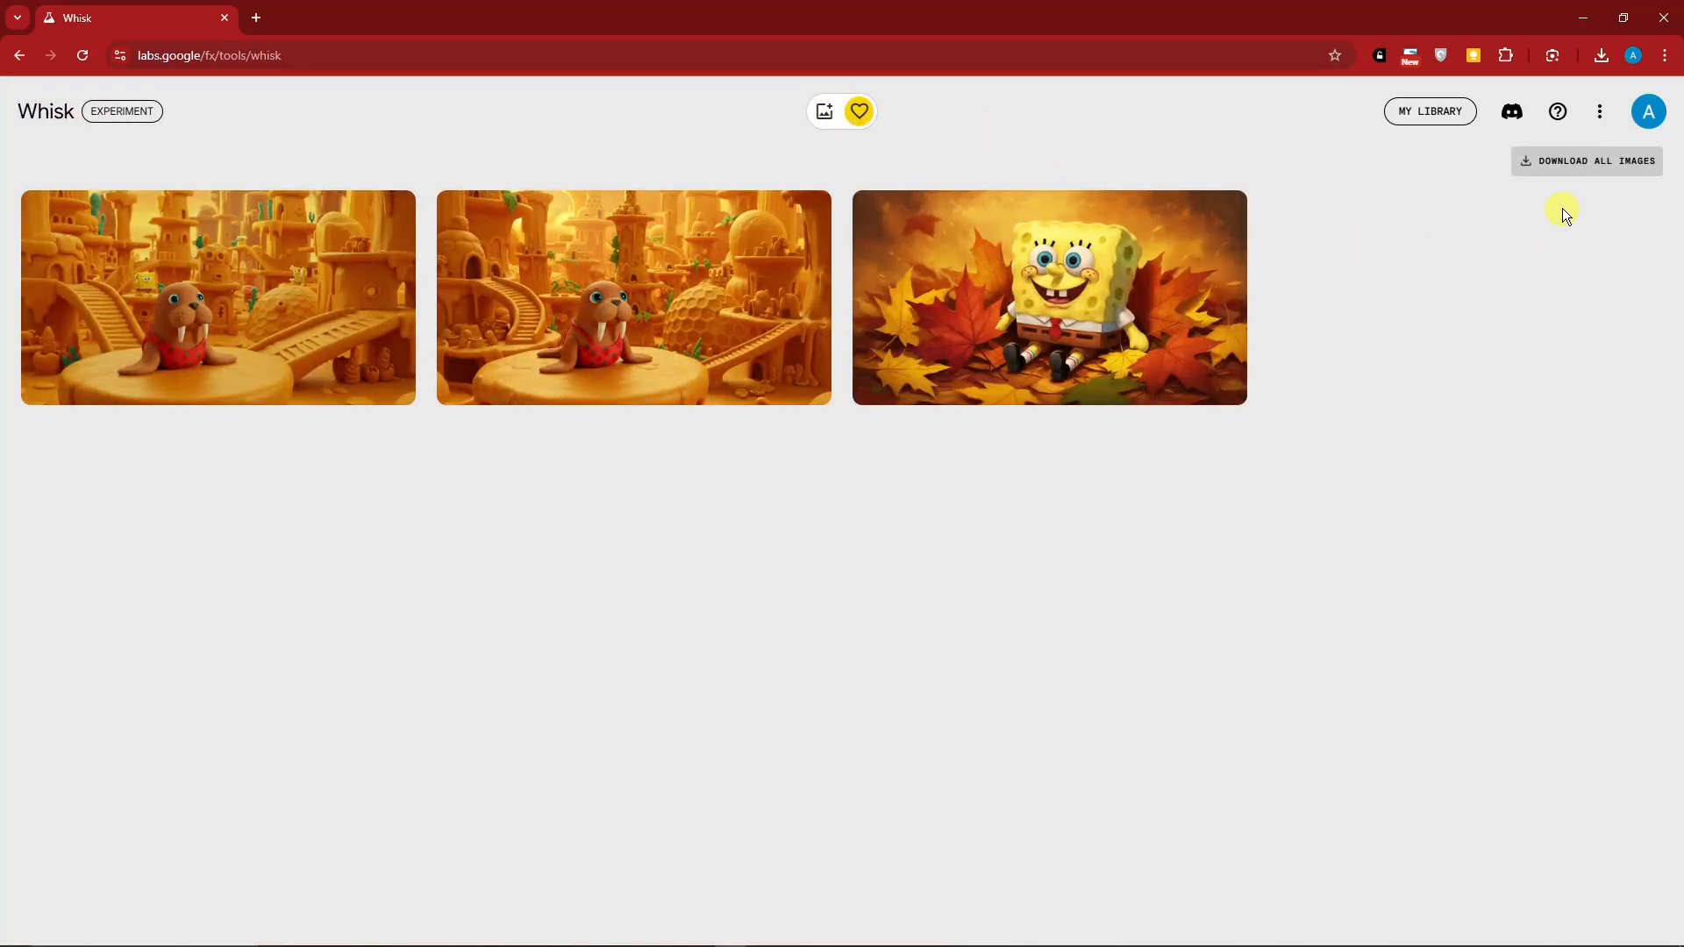
click(1592, 167)
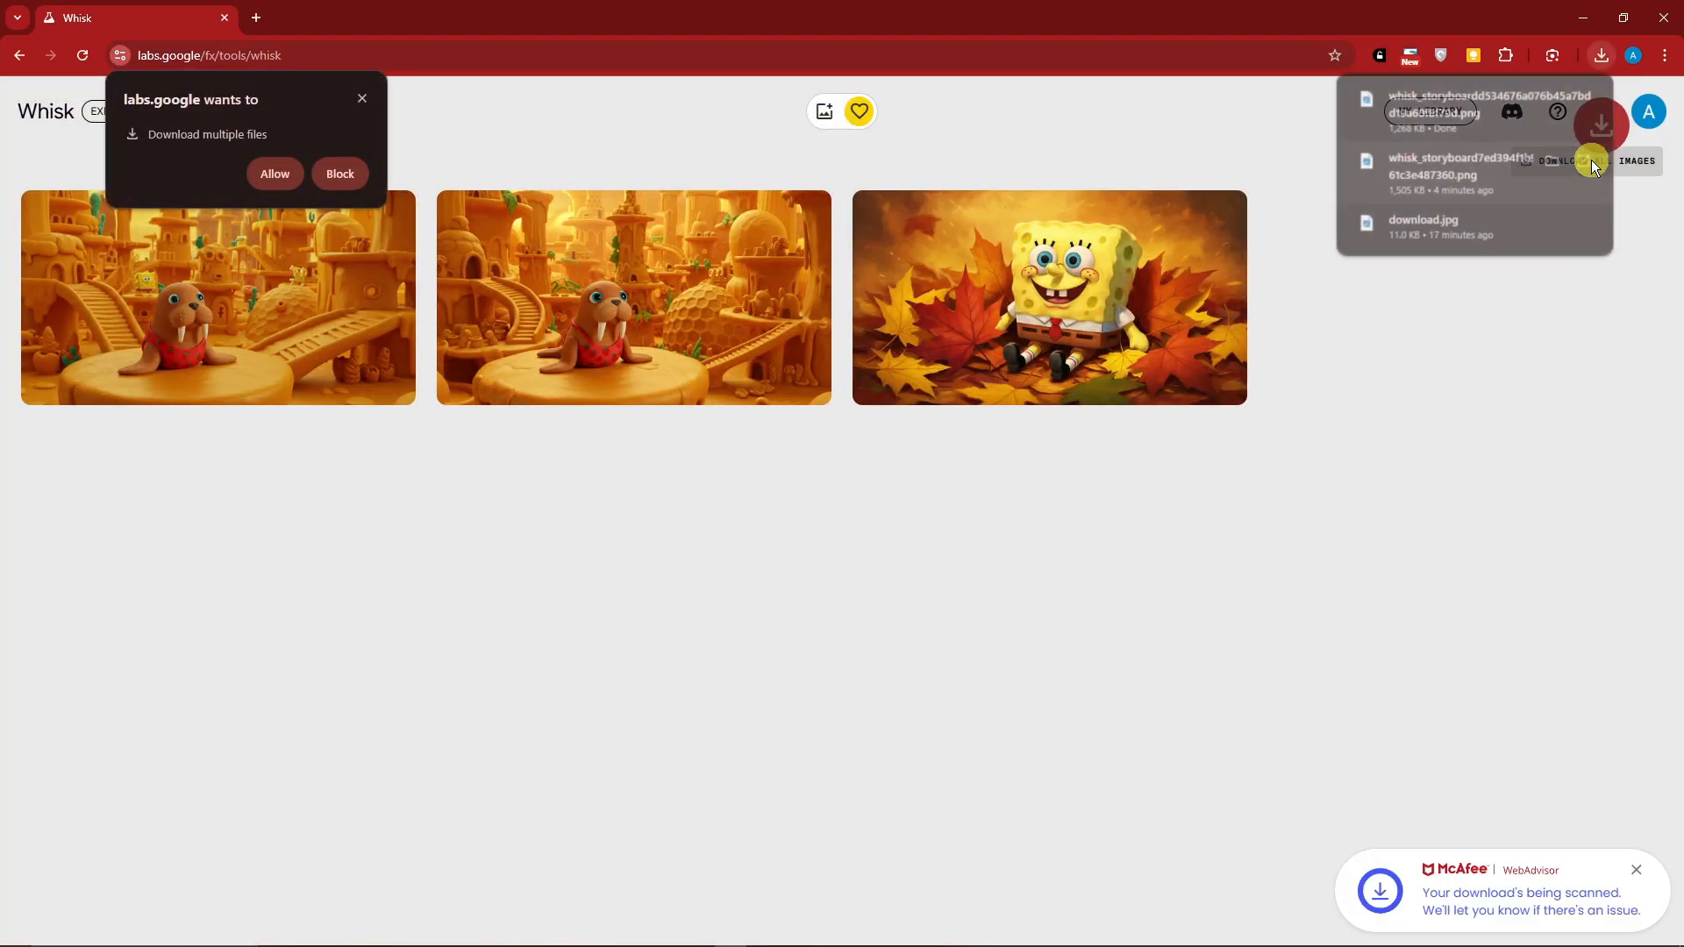
click(365, 99)
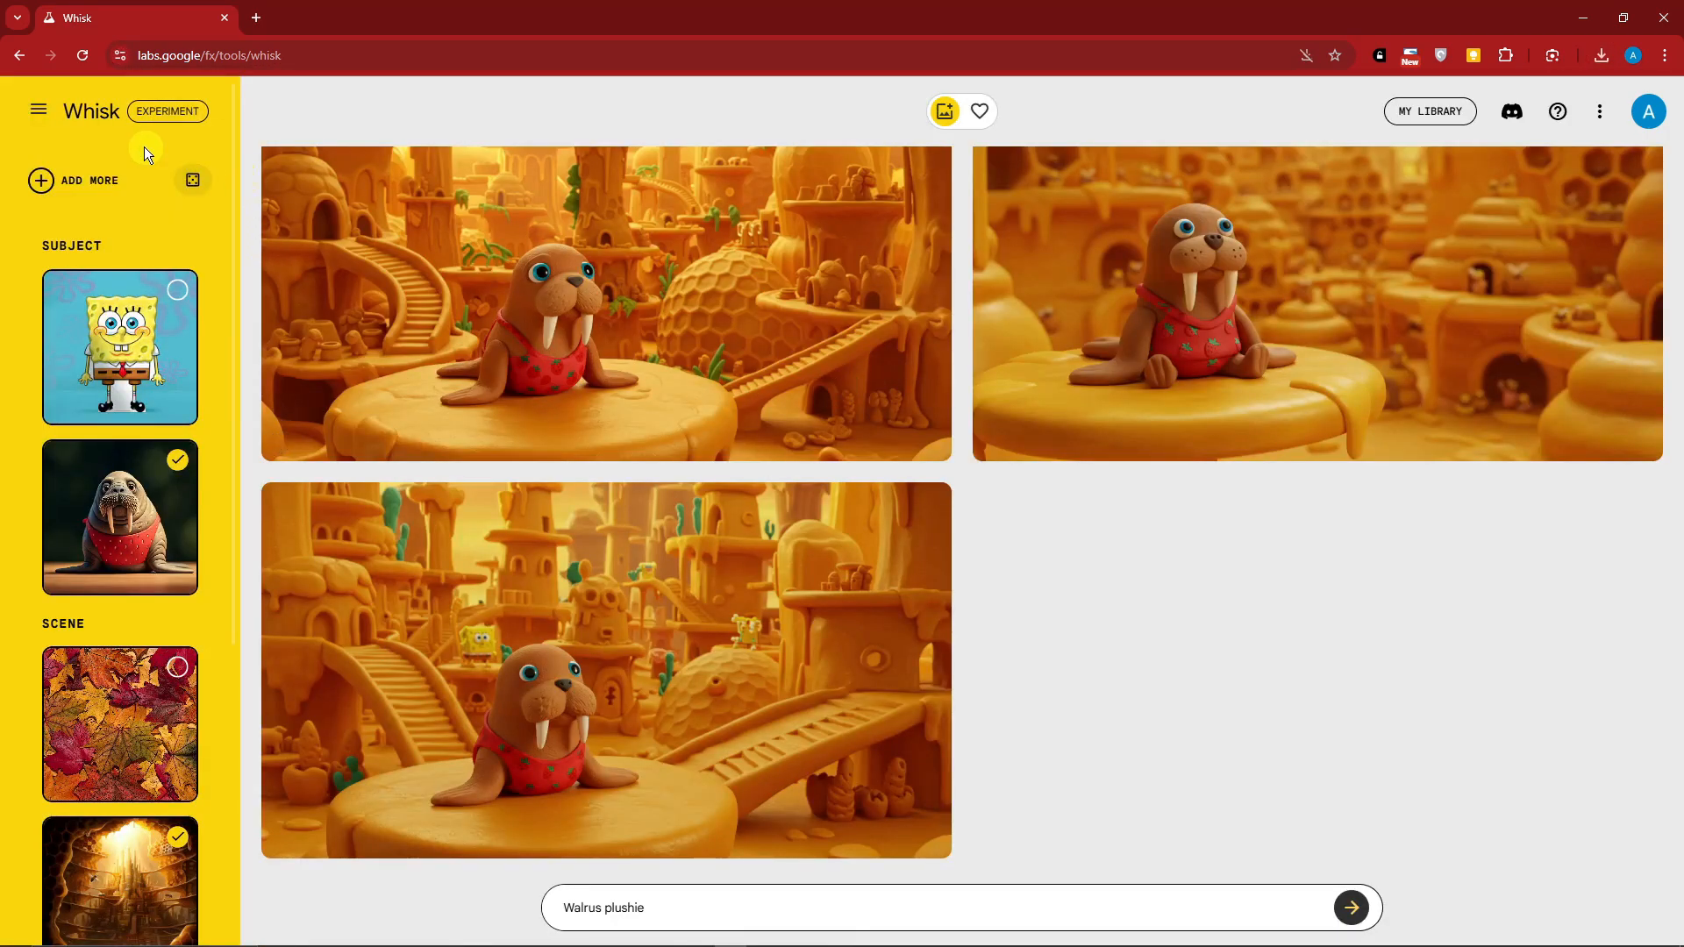
Load the sticker template preset from the settings to start a new project with the orange cat sticker as style
click(35, 109)
click(150, 251)
click(170, 197)
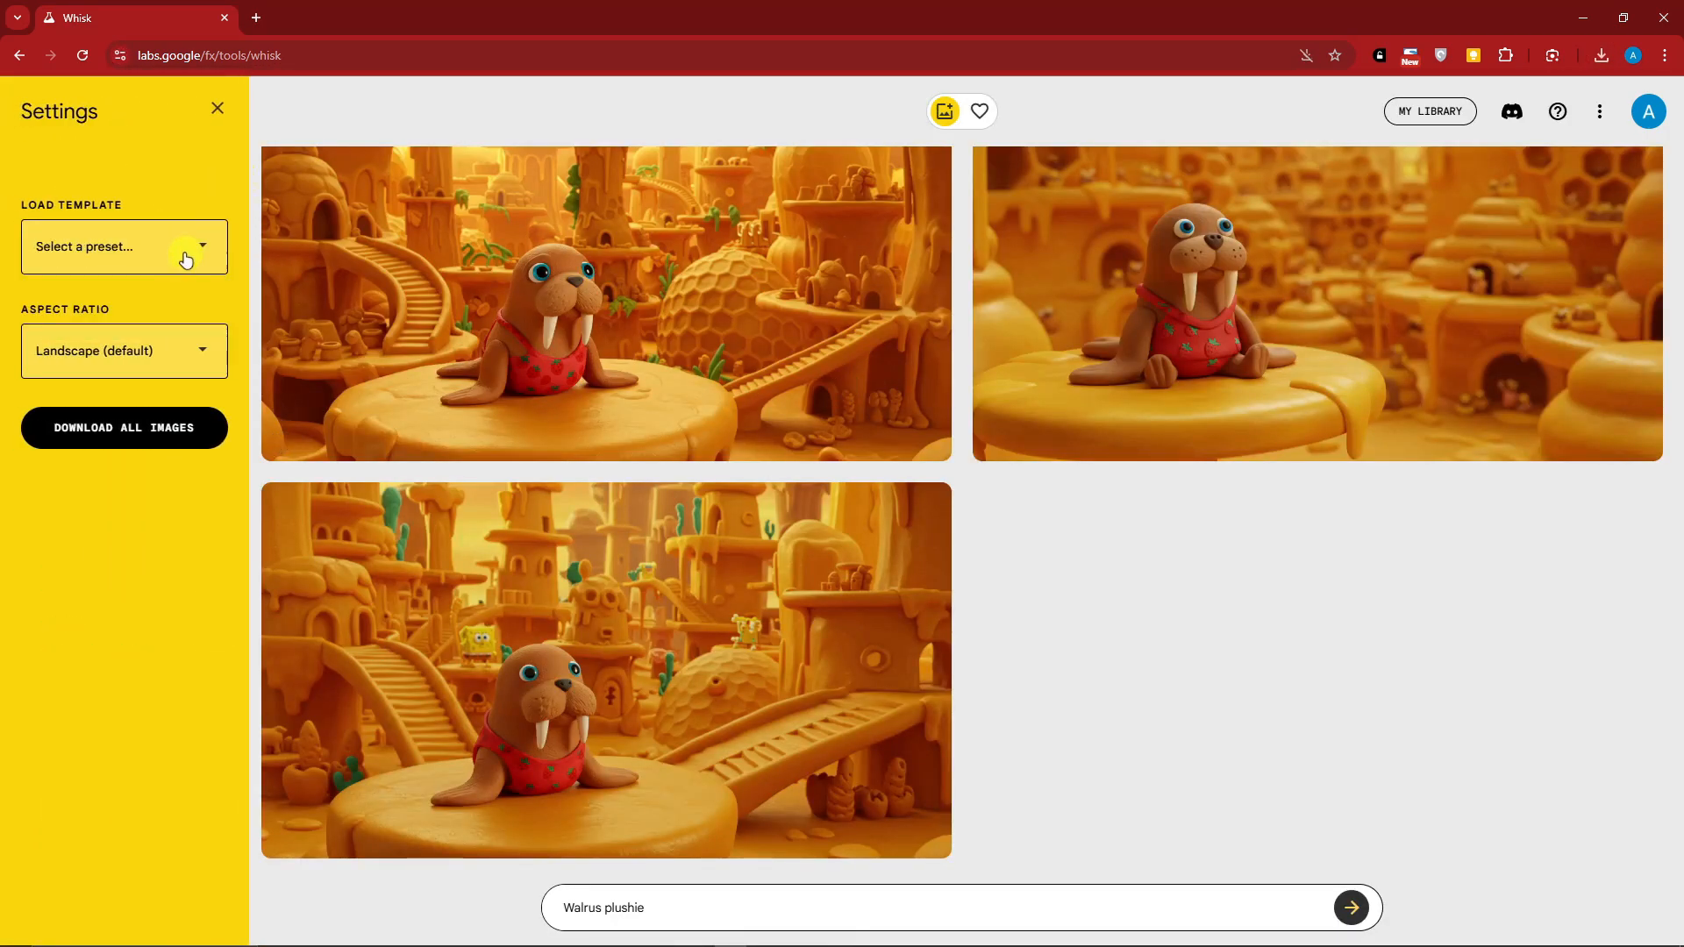
click(184, 251)
click(150, 276)
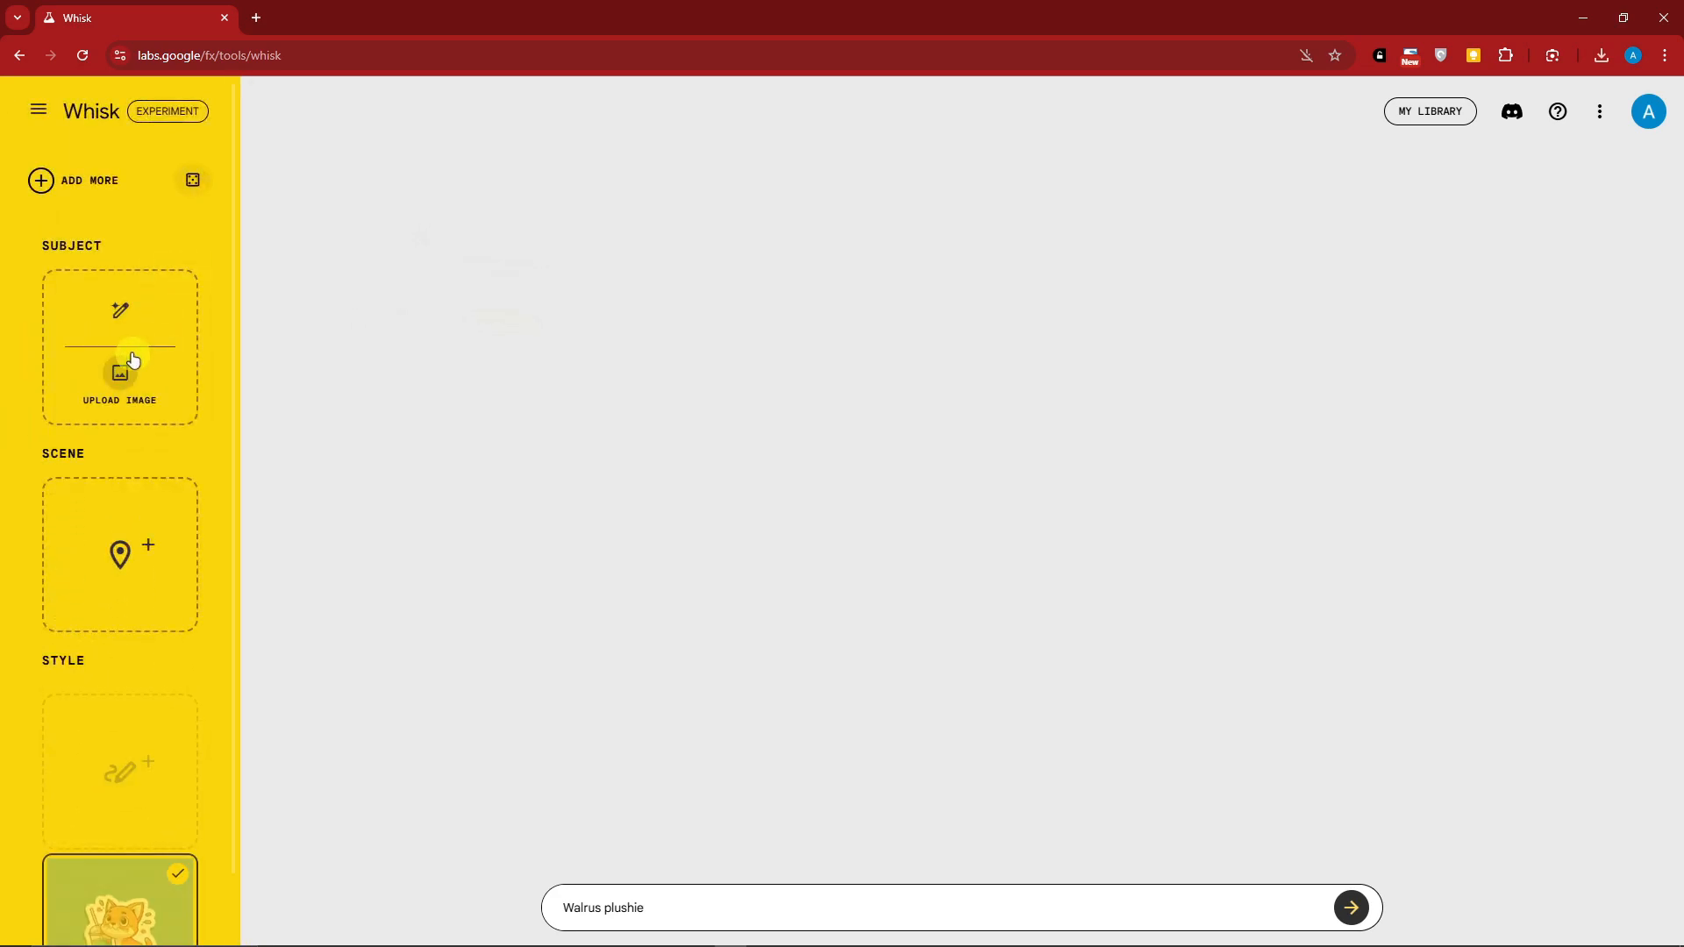
Generate a subject image from a text prompt describing a cute dog on a park
click(121, 307)
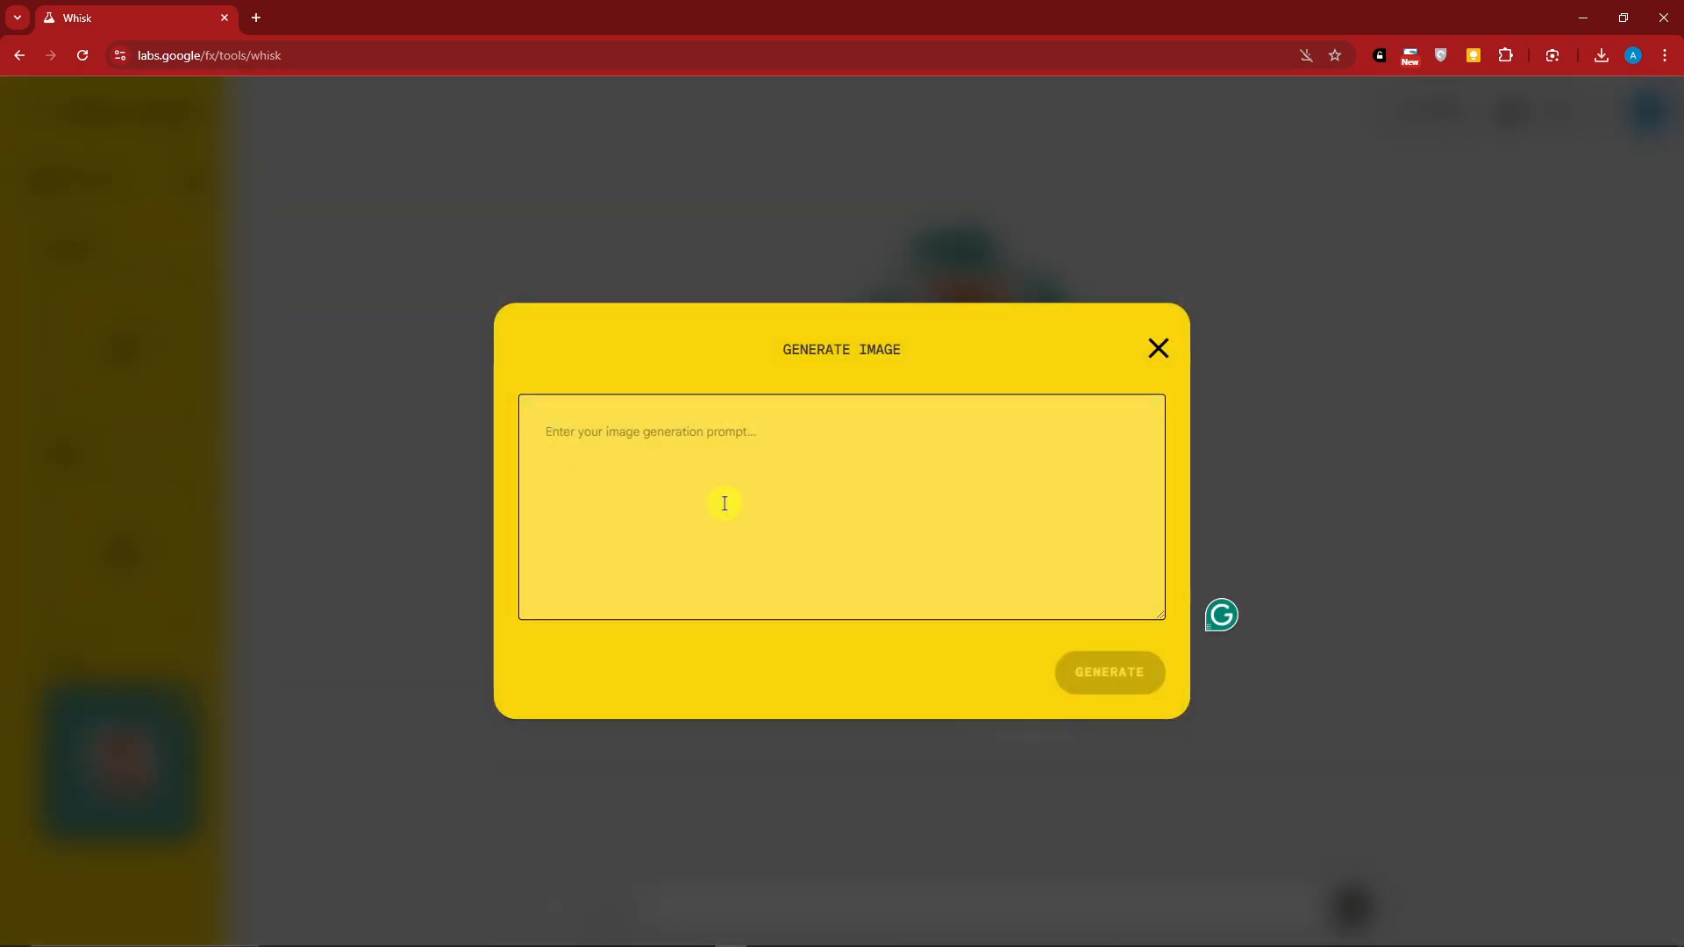
text(A cute dog on a park)
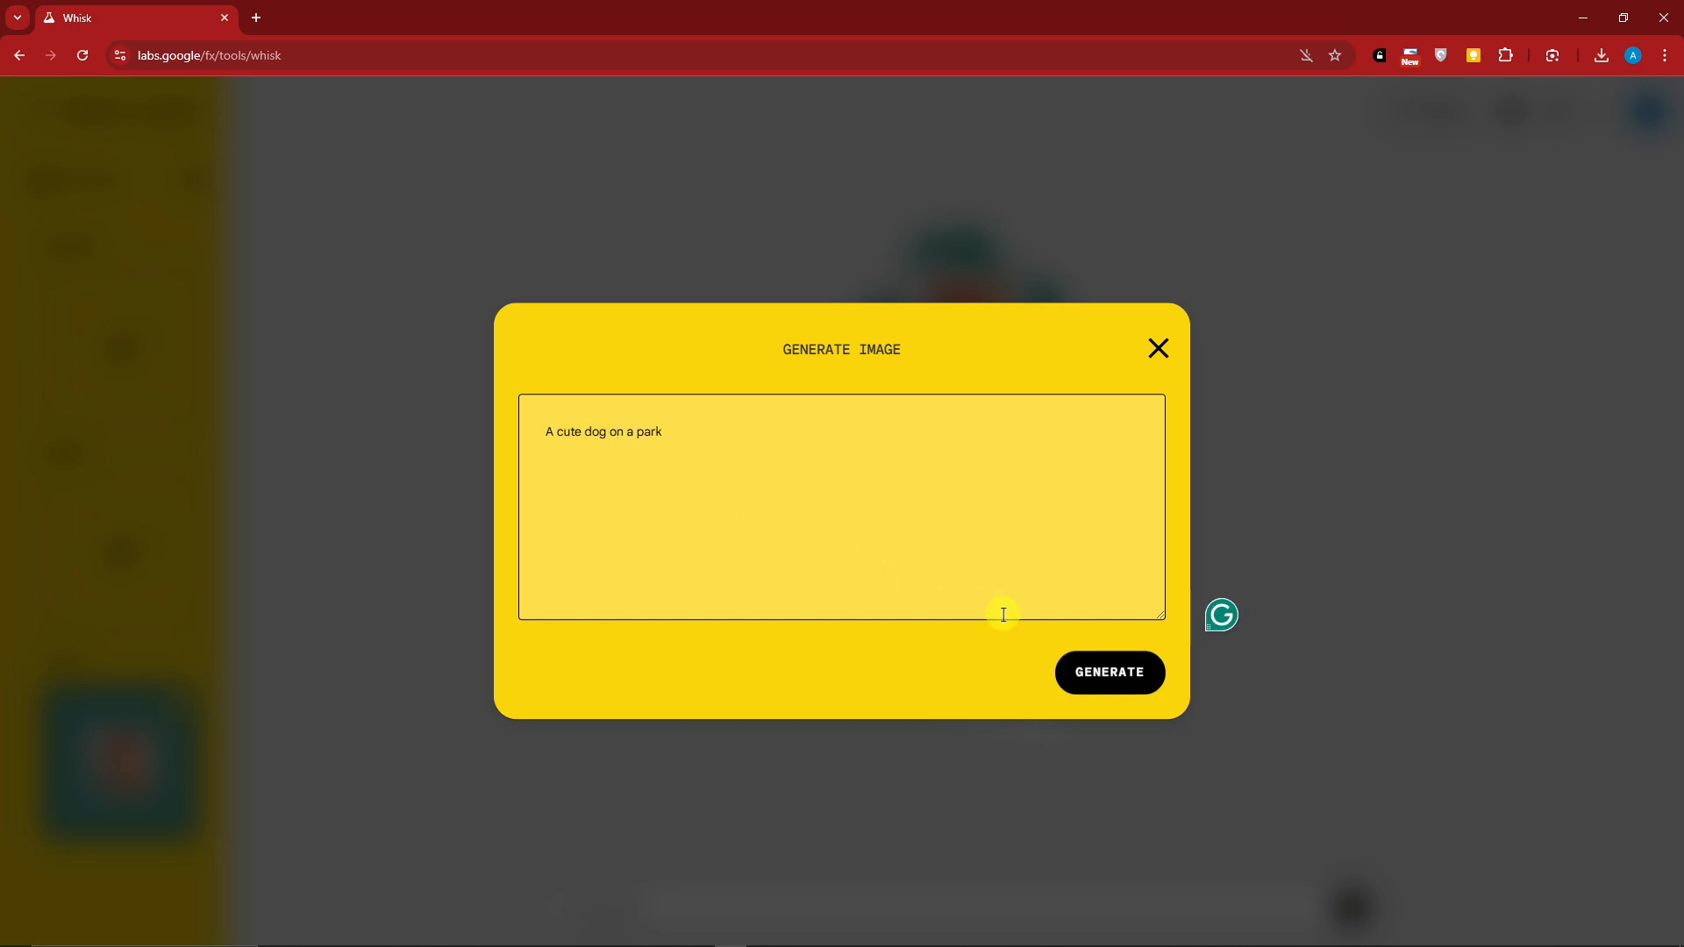
click(1084, 677)
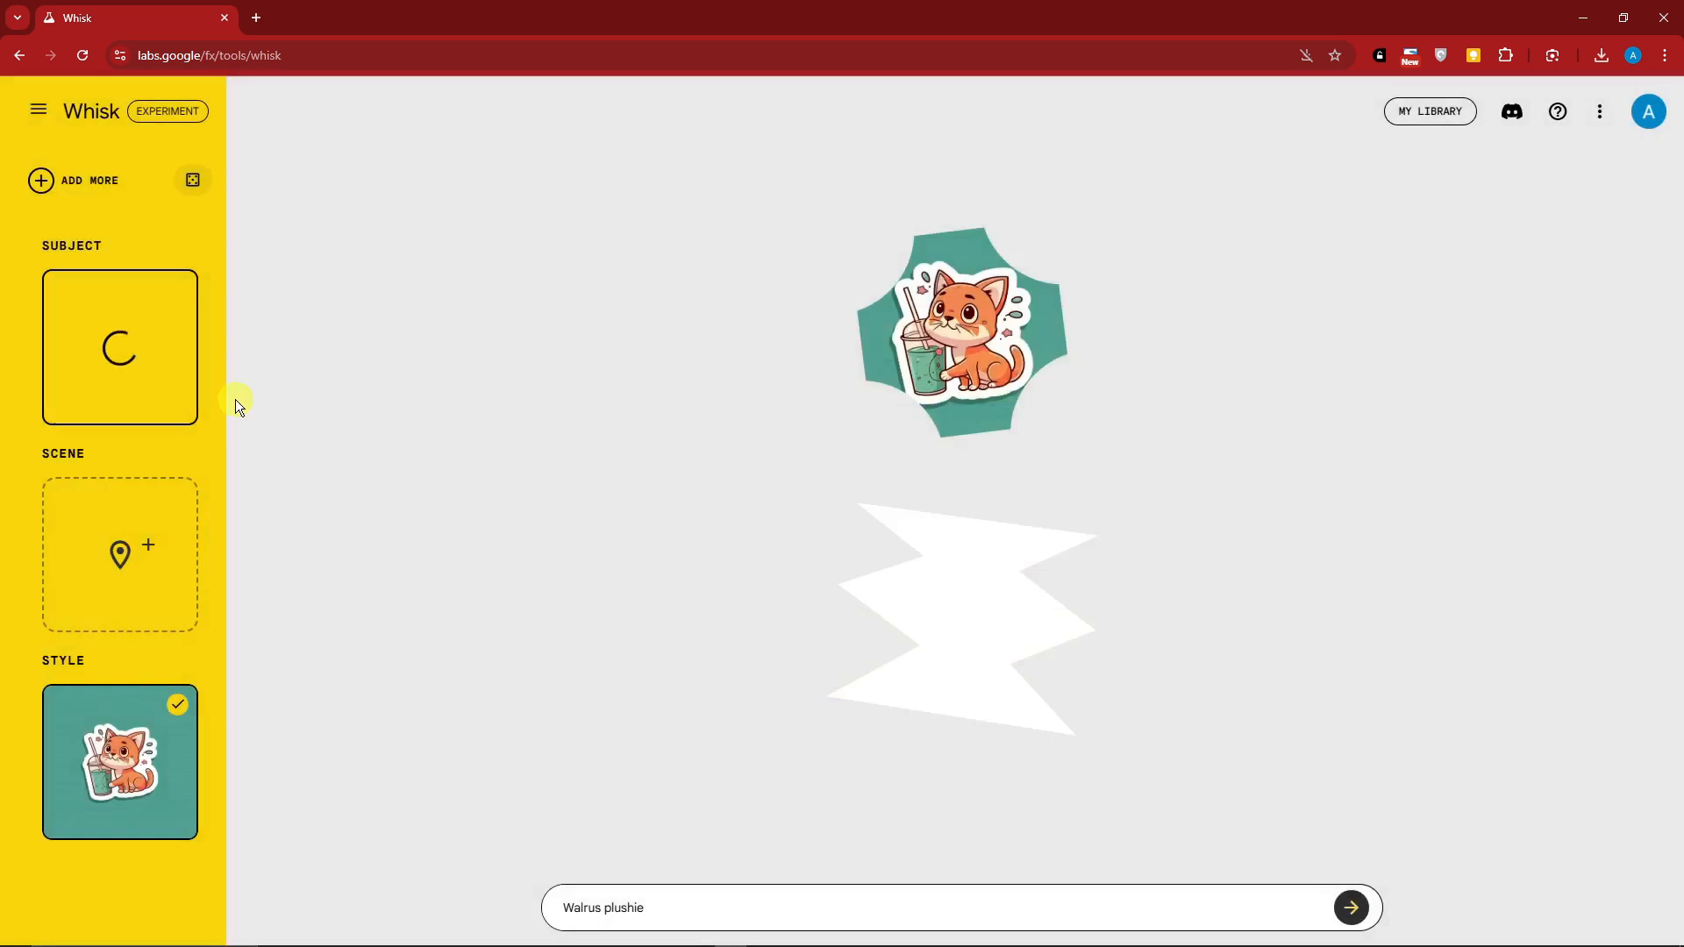
Generate a scene image from a text prompt beginning with "A greenery"
click(121, 524)
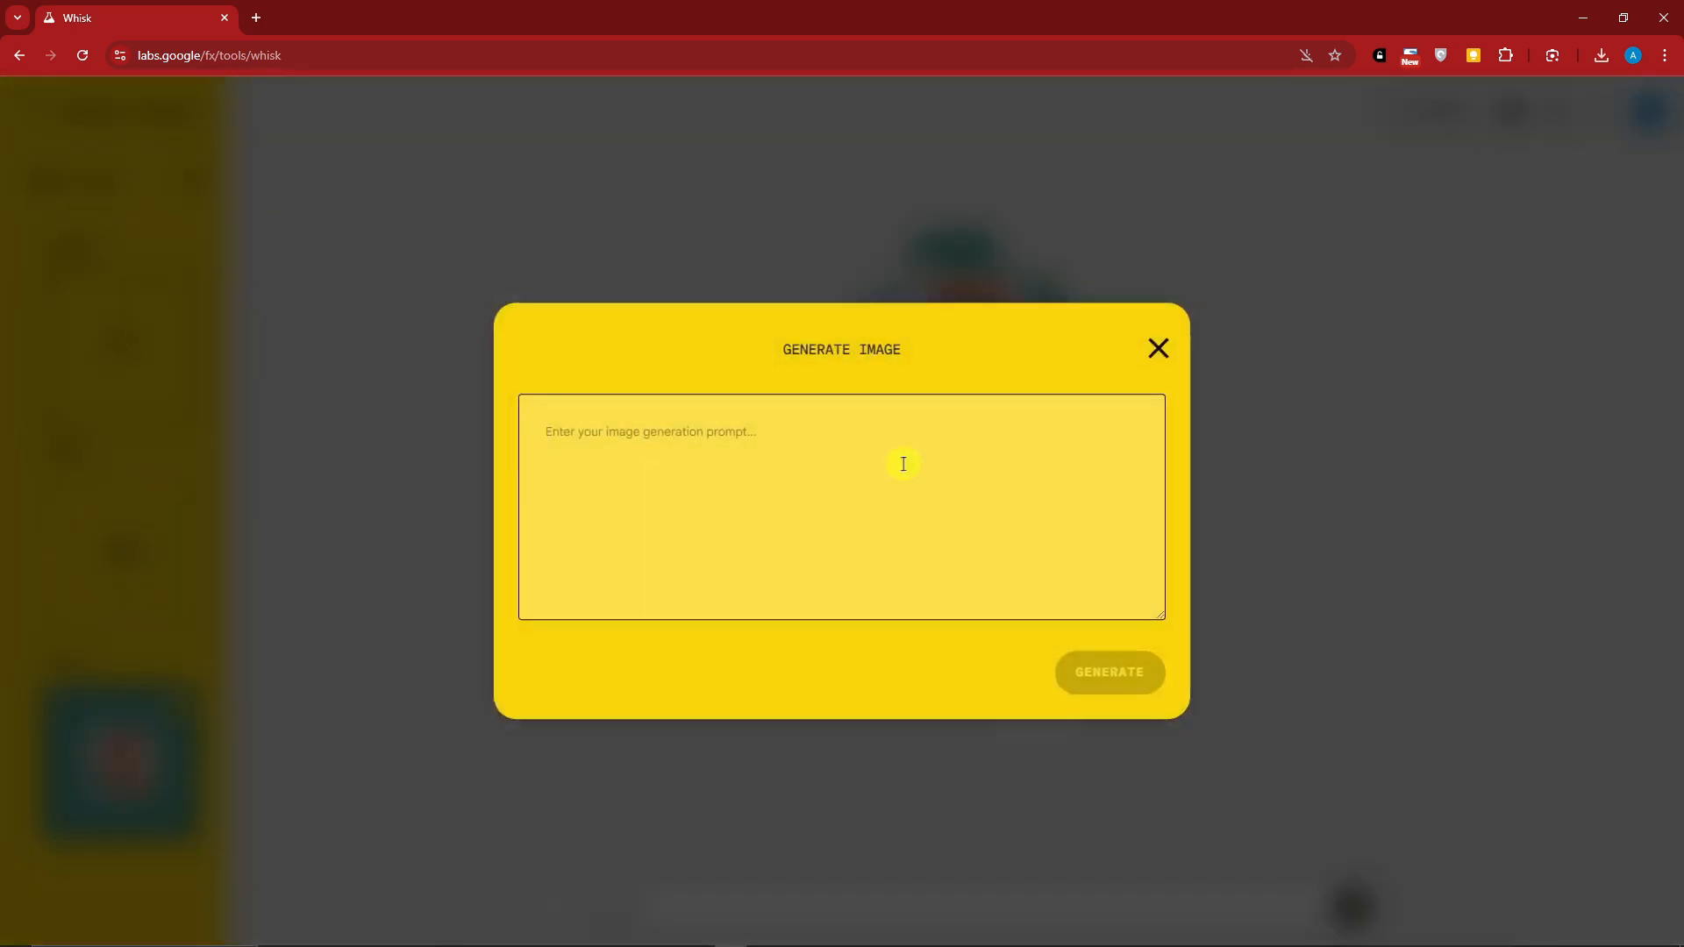
text(A greenery park)
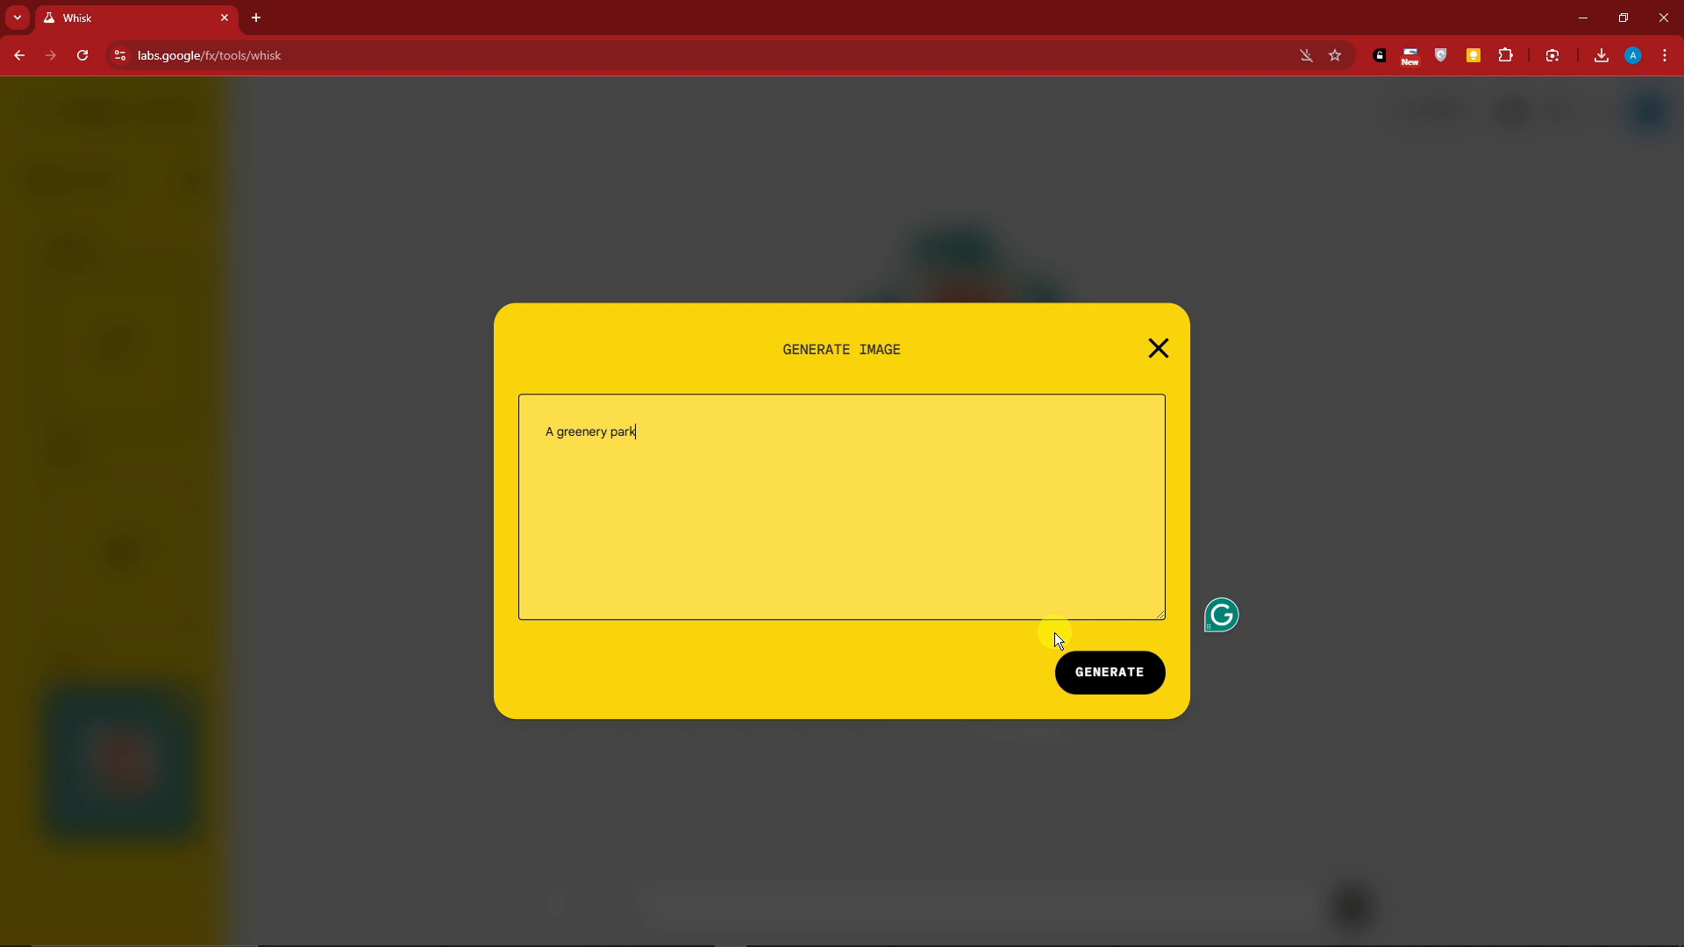
click(1096, 669)
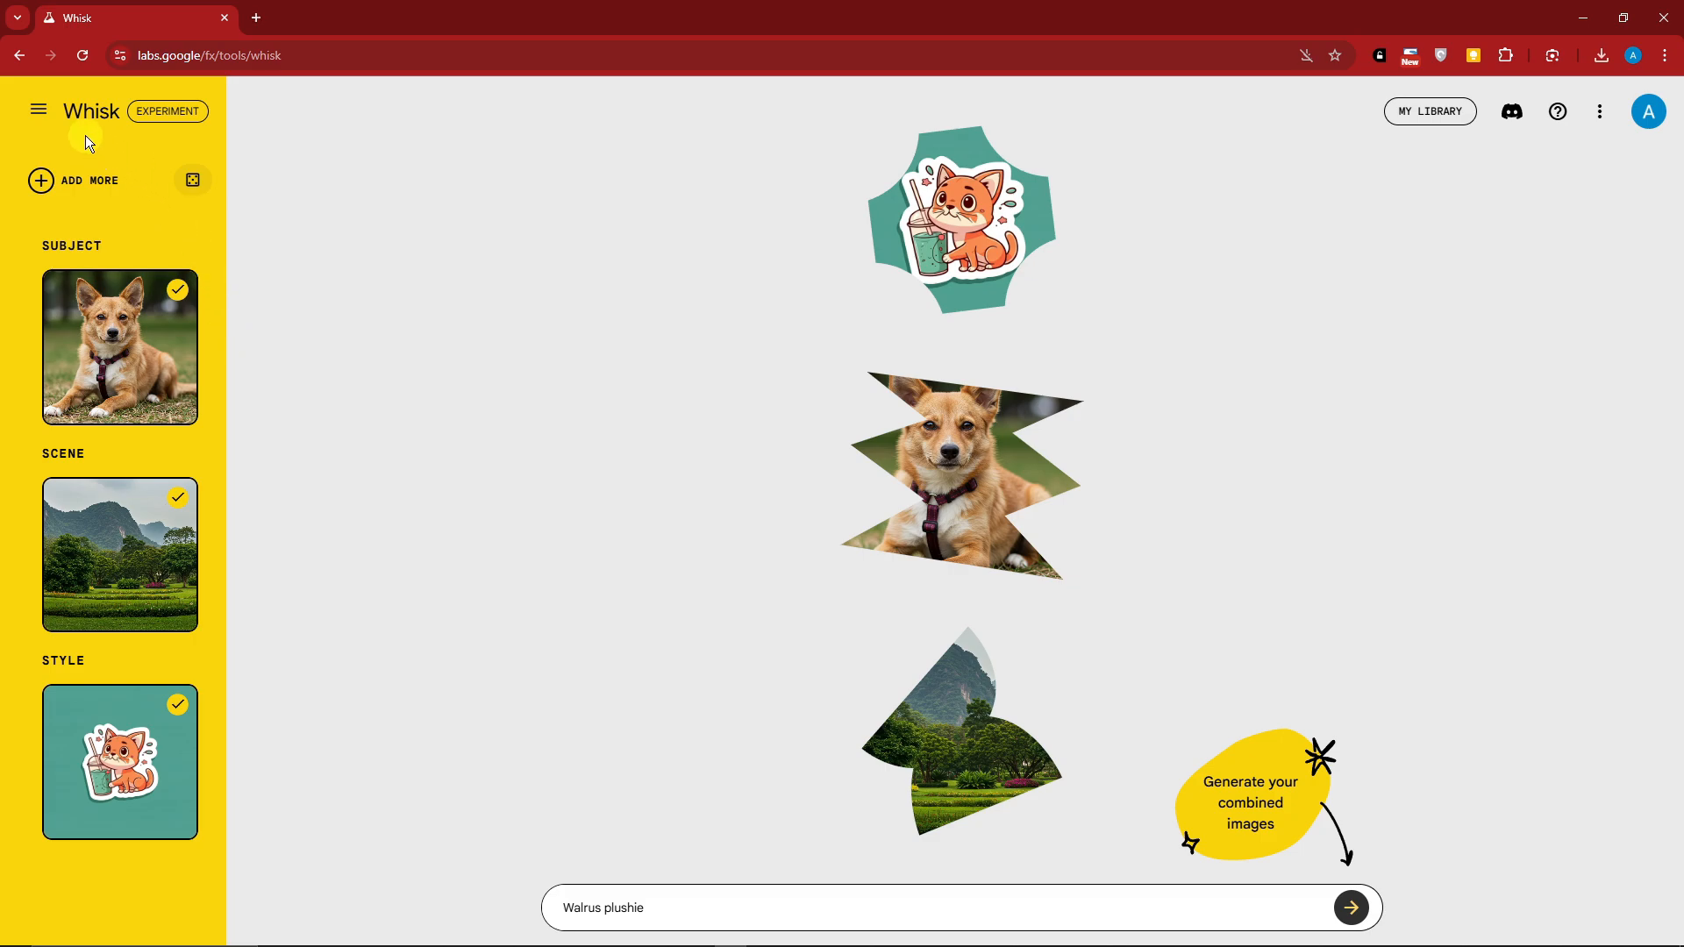
Replace the prompt with "Dog sticker in a park" and generate the combined images
mouse_move(88, 757)
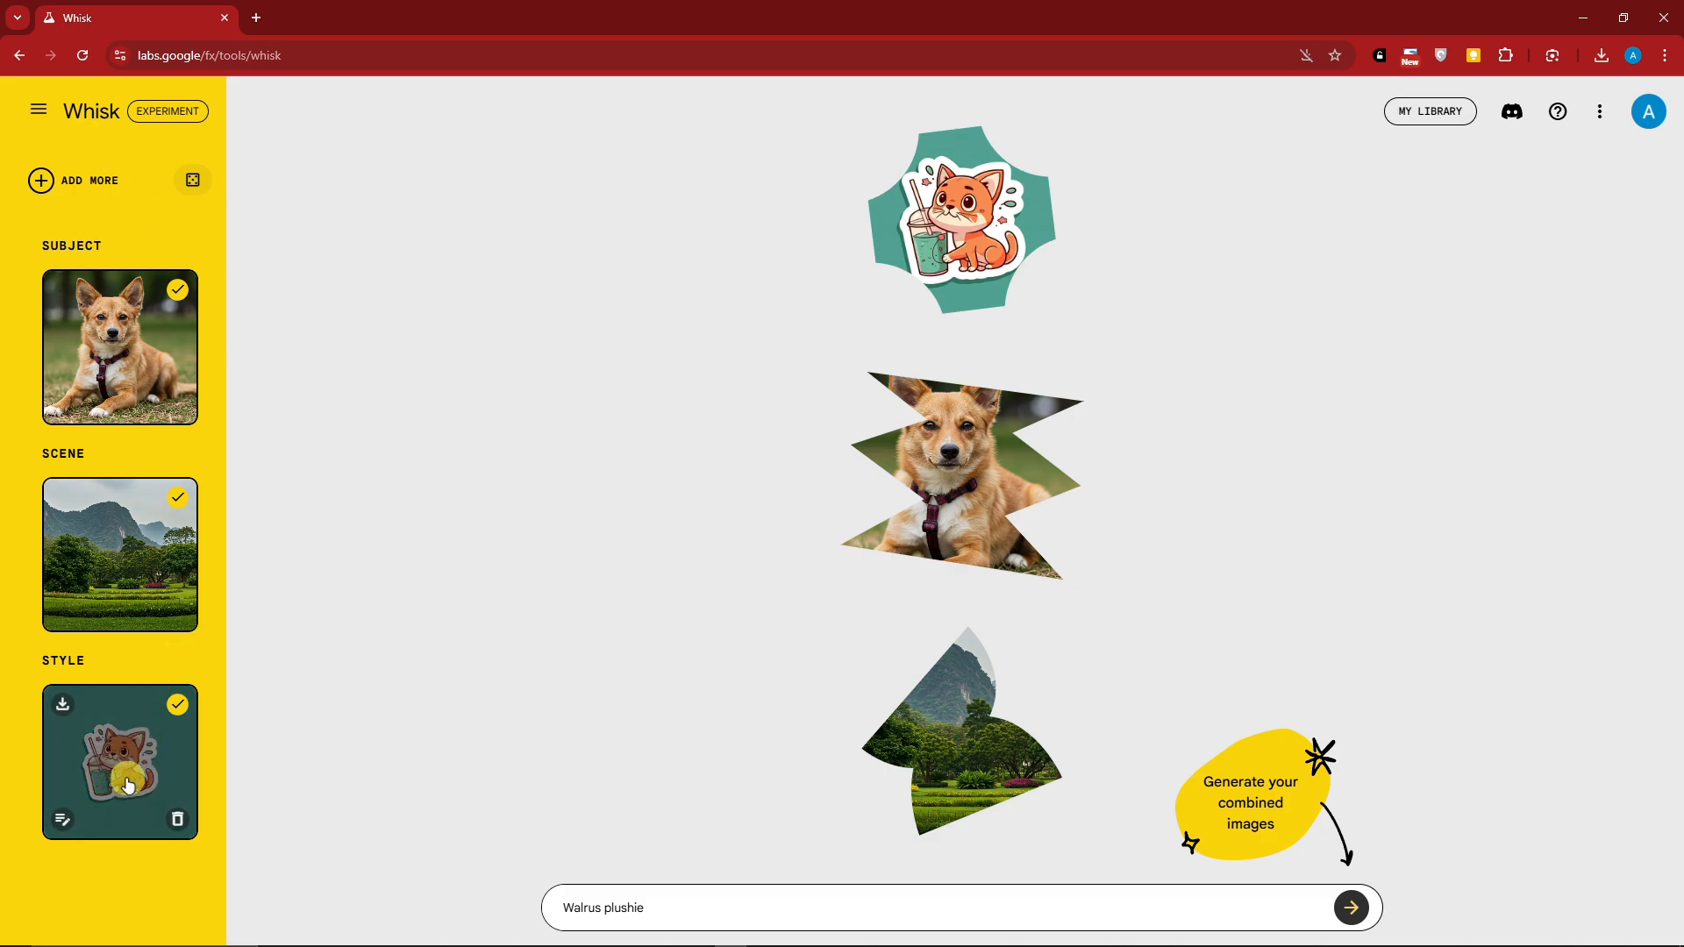
drag(656, 908, 551, 906)
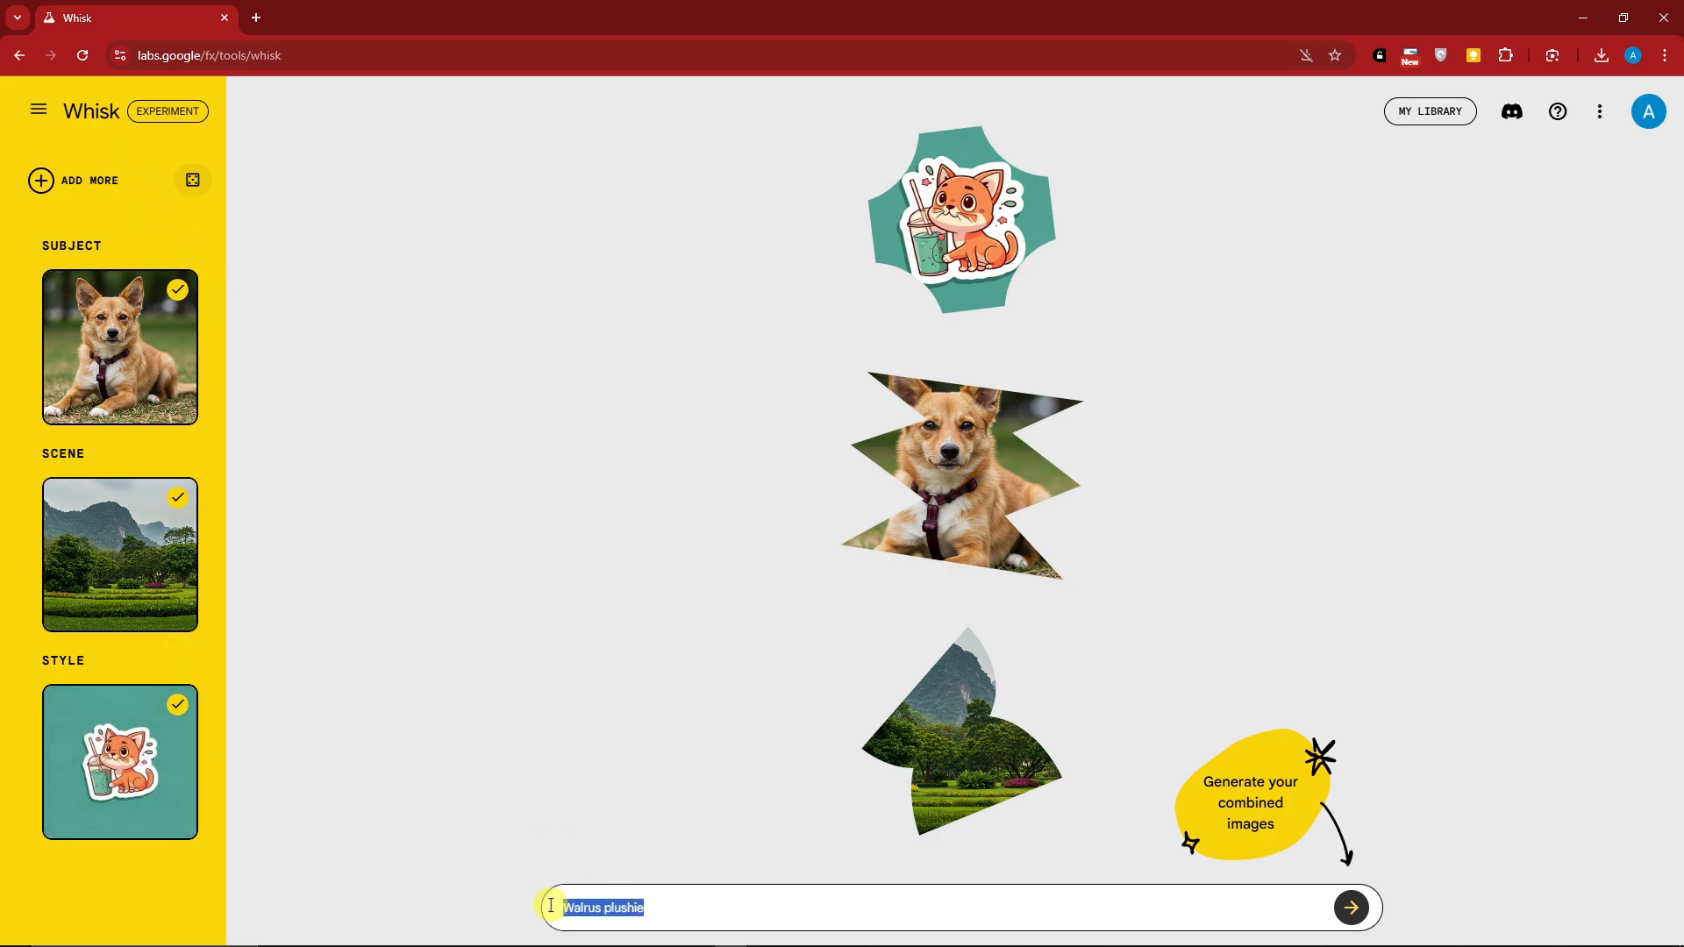
text(Dog s)
key(BackSpace)
text(stick)
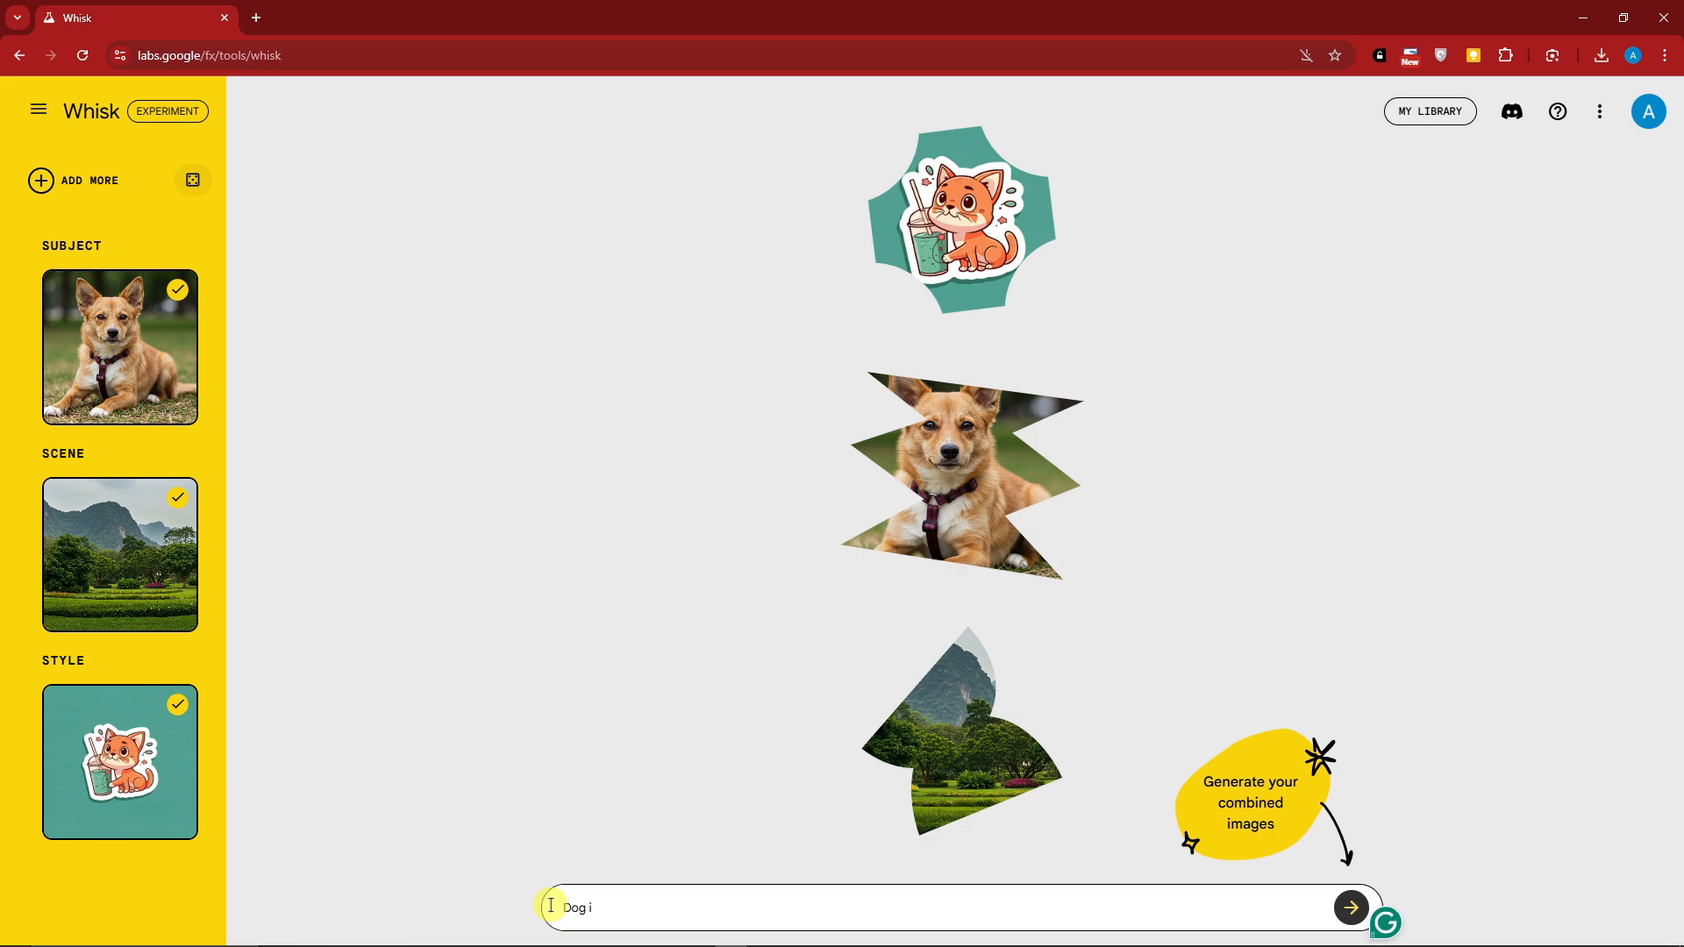
text(er in a park)
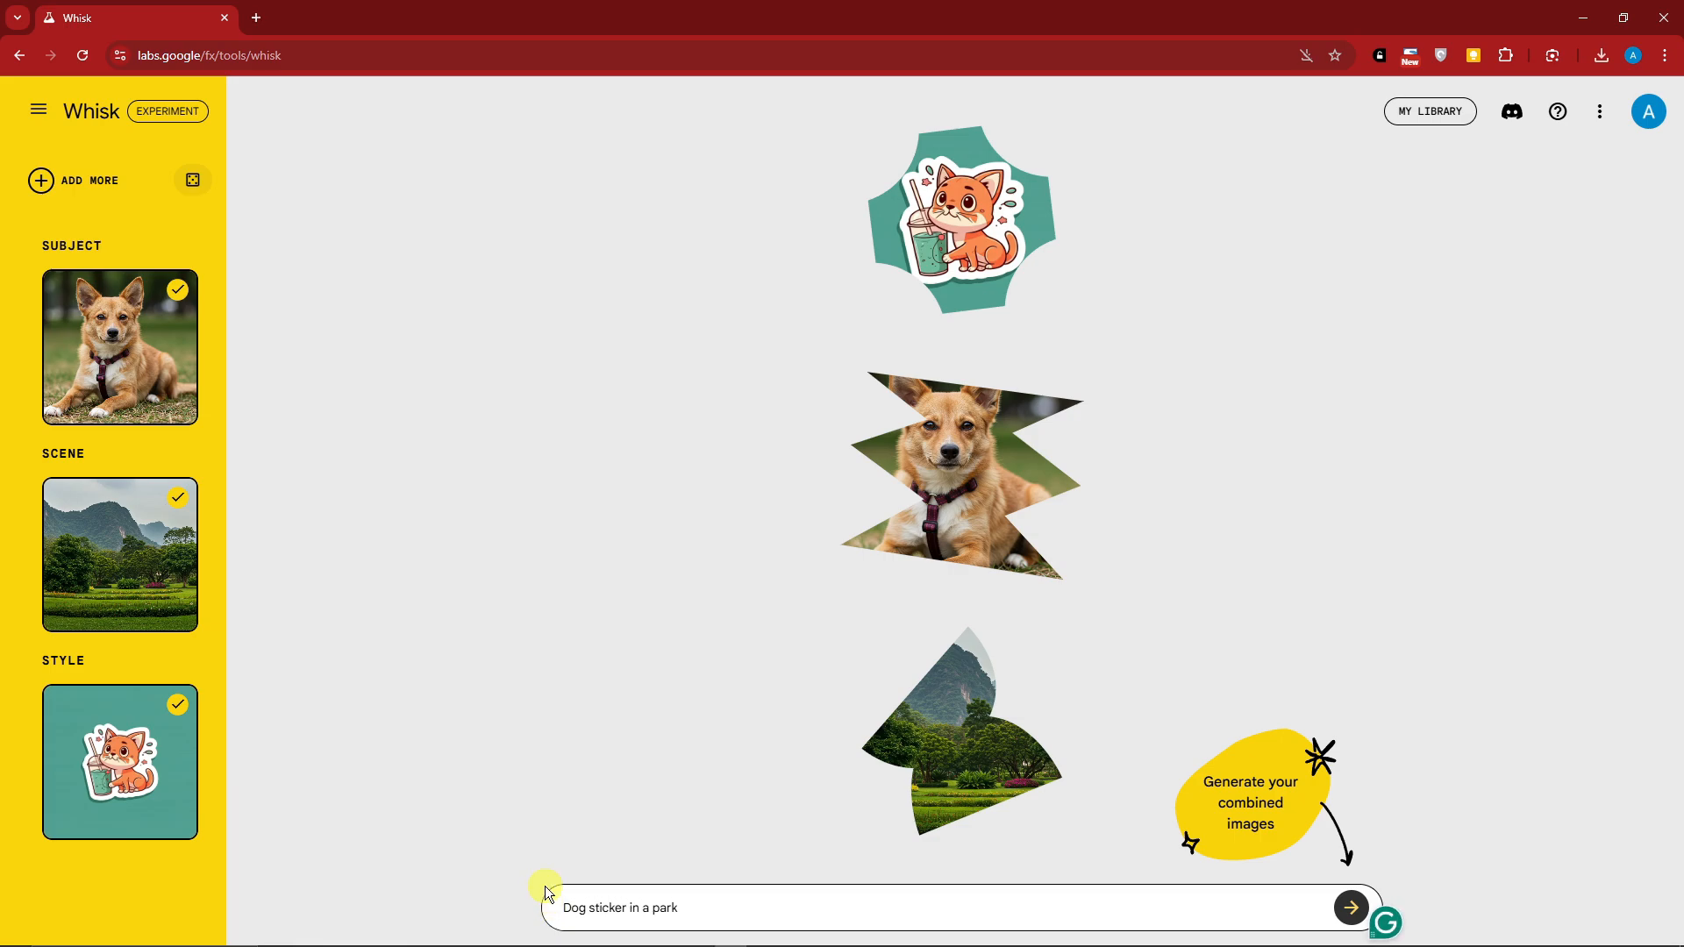
click(1338, 903)
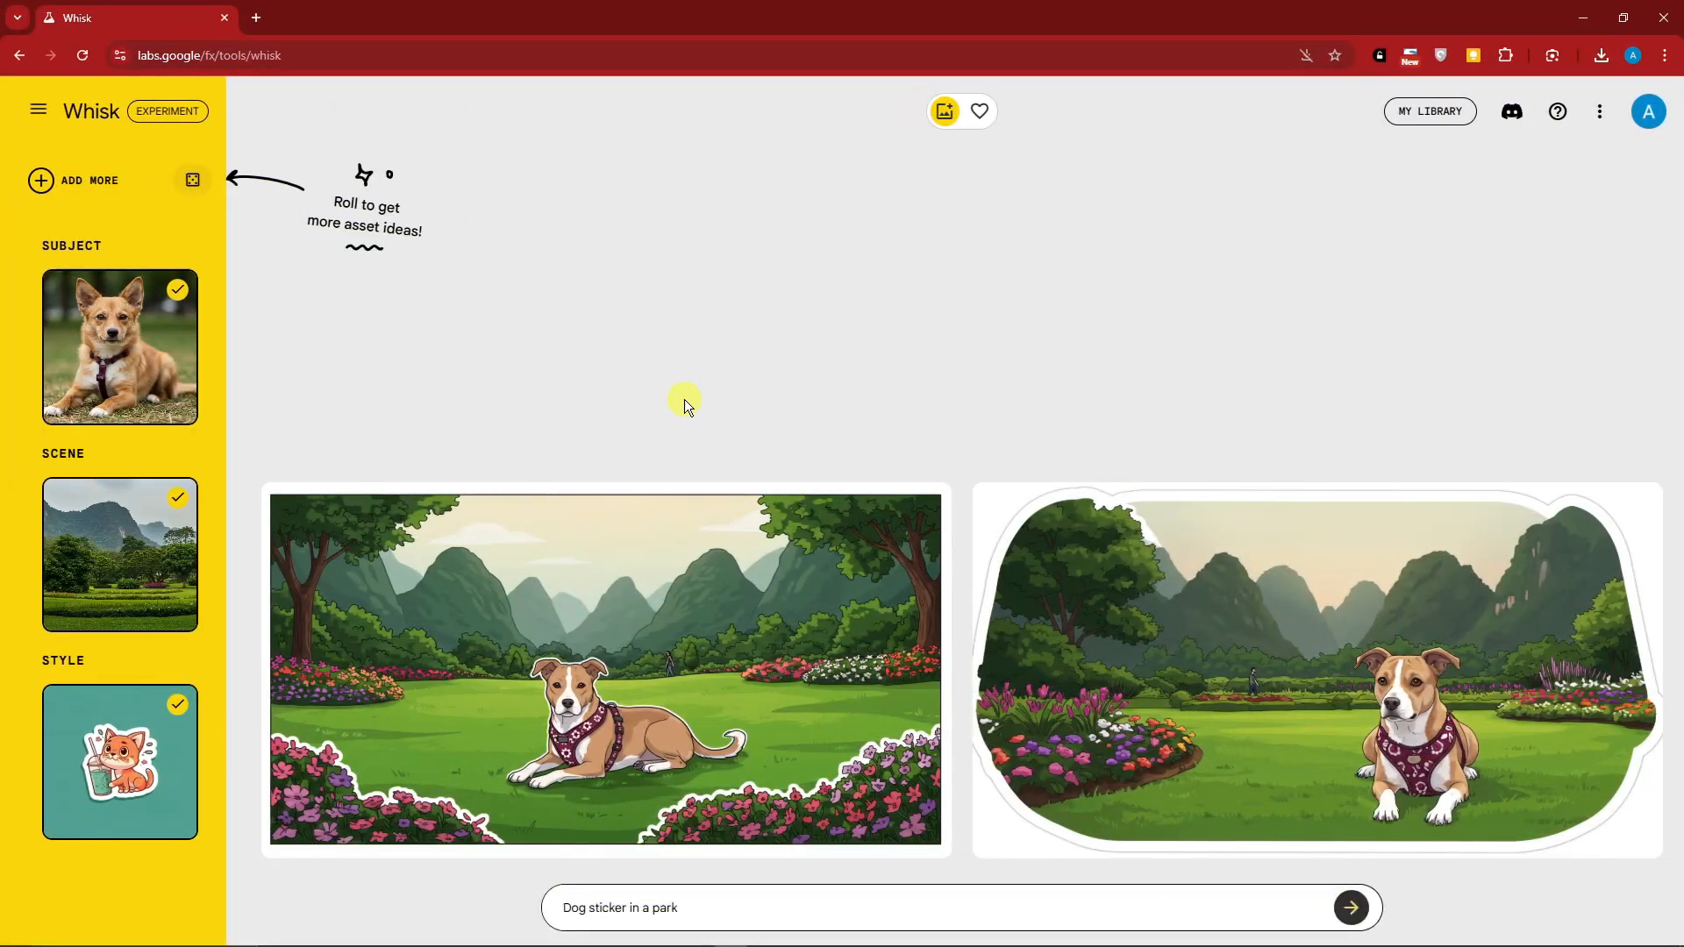
Review the detailed description of the generated image with the dog lying on the lawn
click(649, 564)
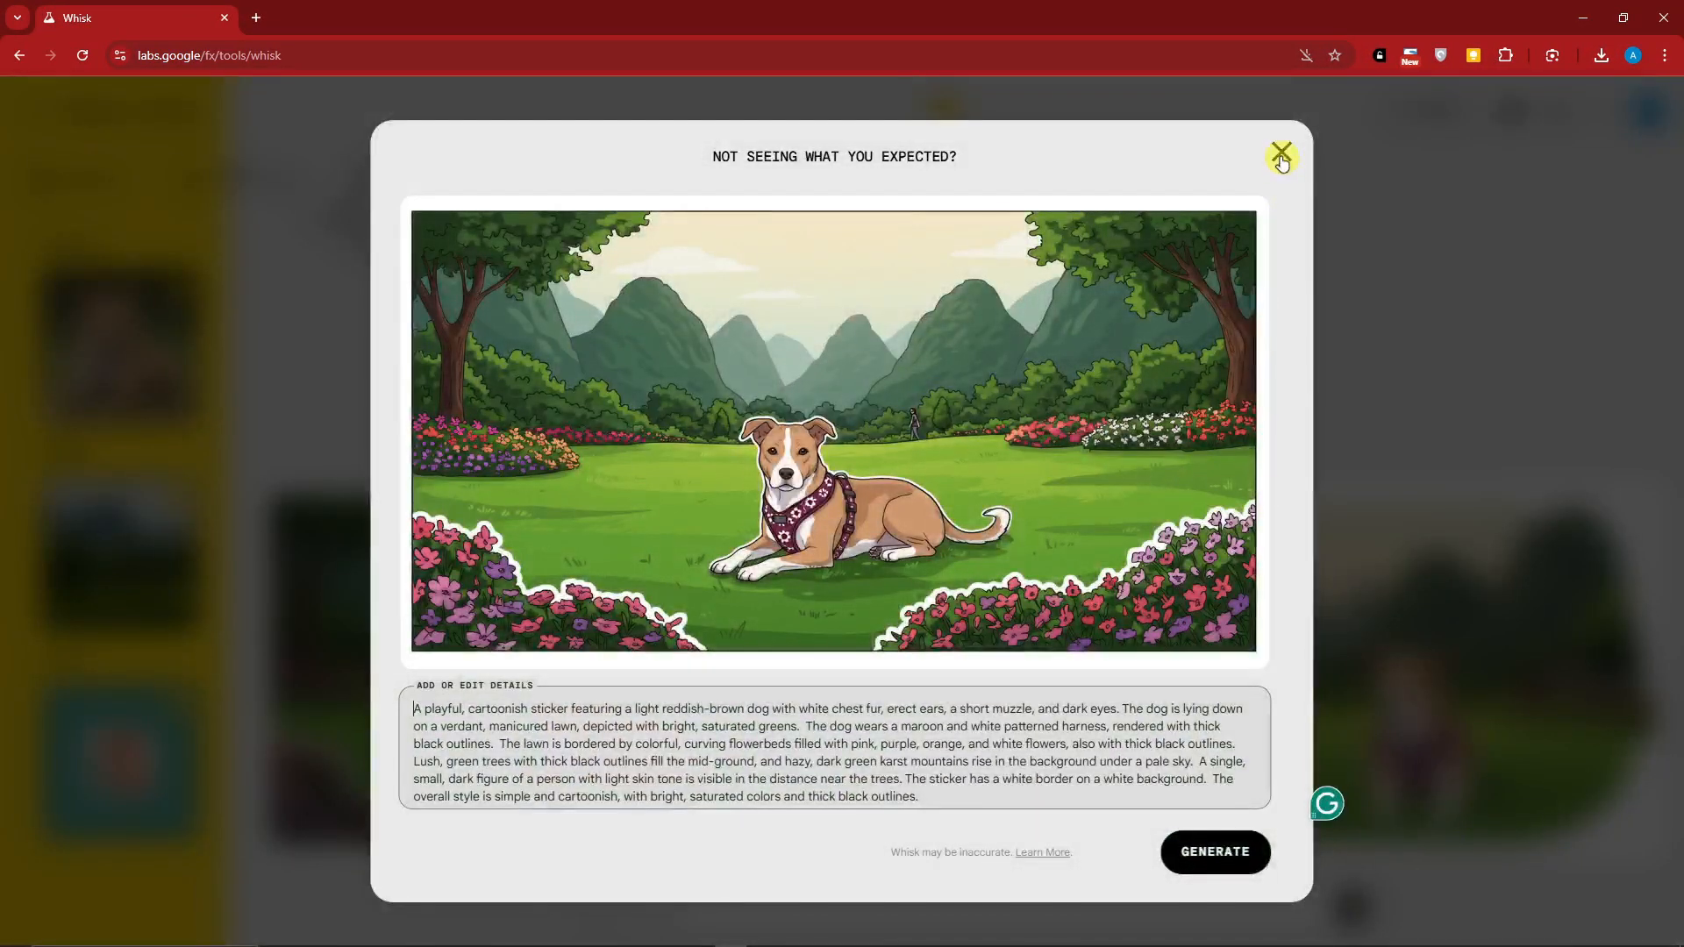
click(1279, 156)
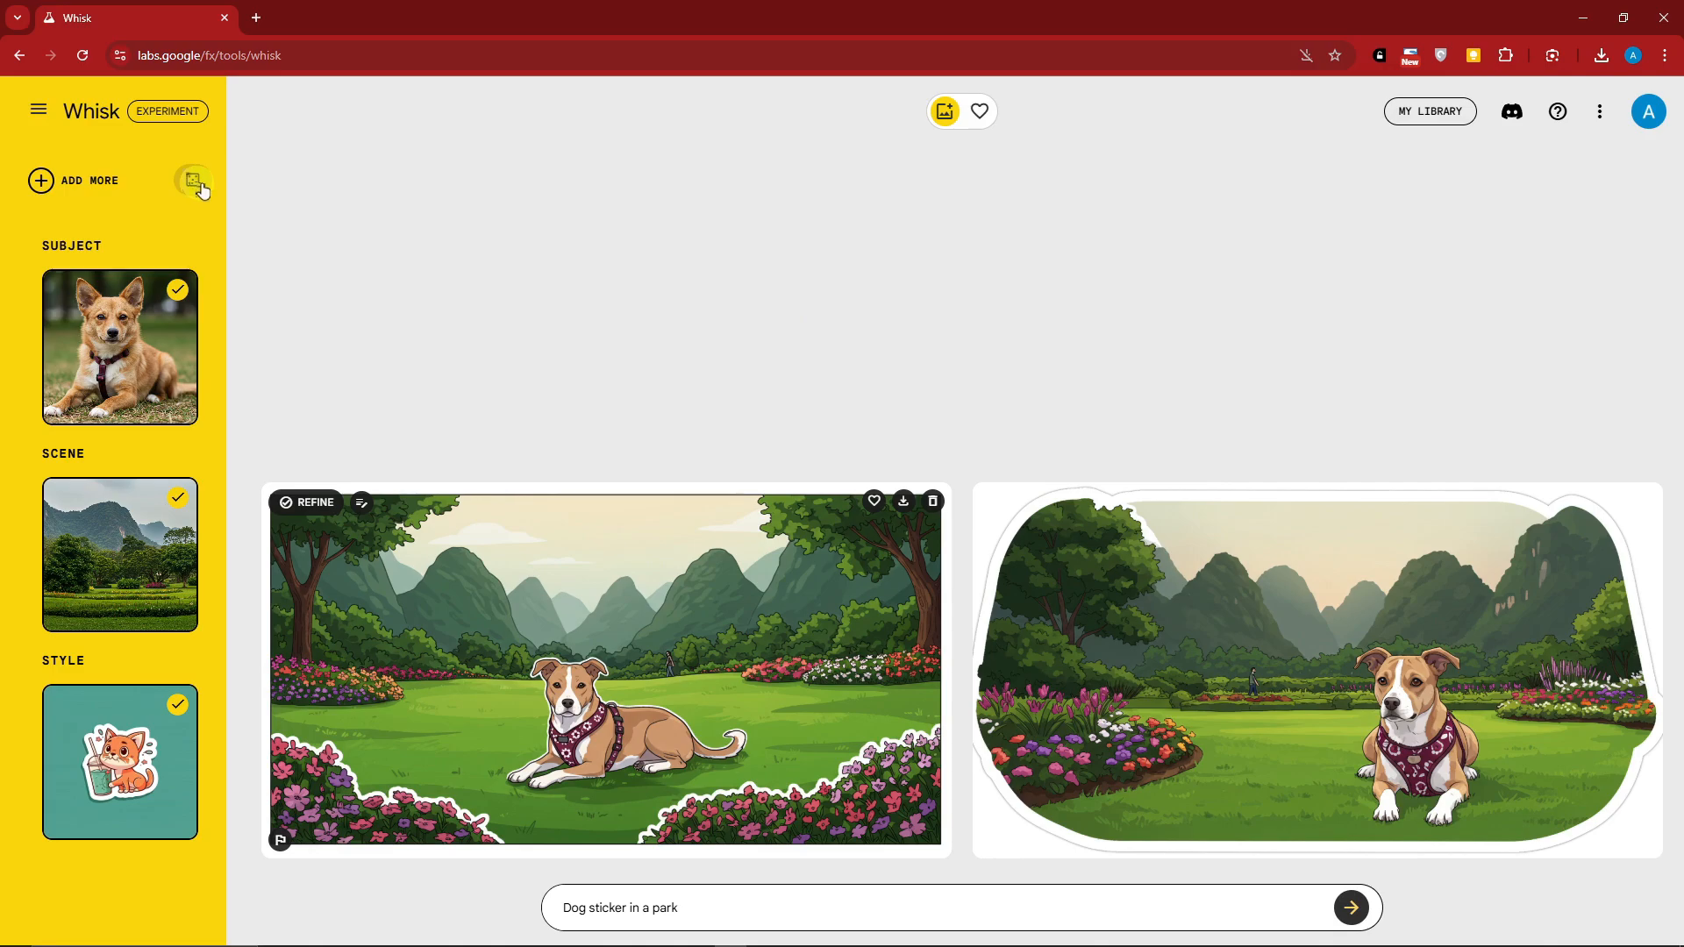
Show the asset types available for adding another subject, scene or style
click(79, 181)
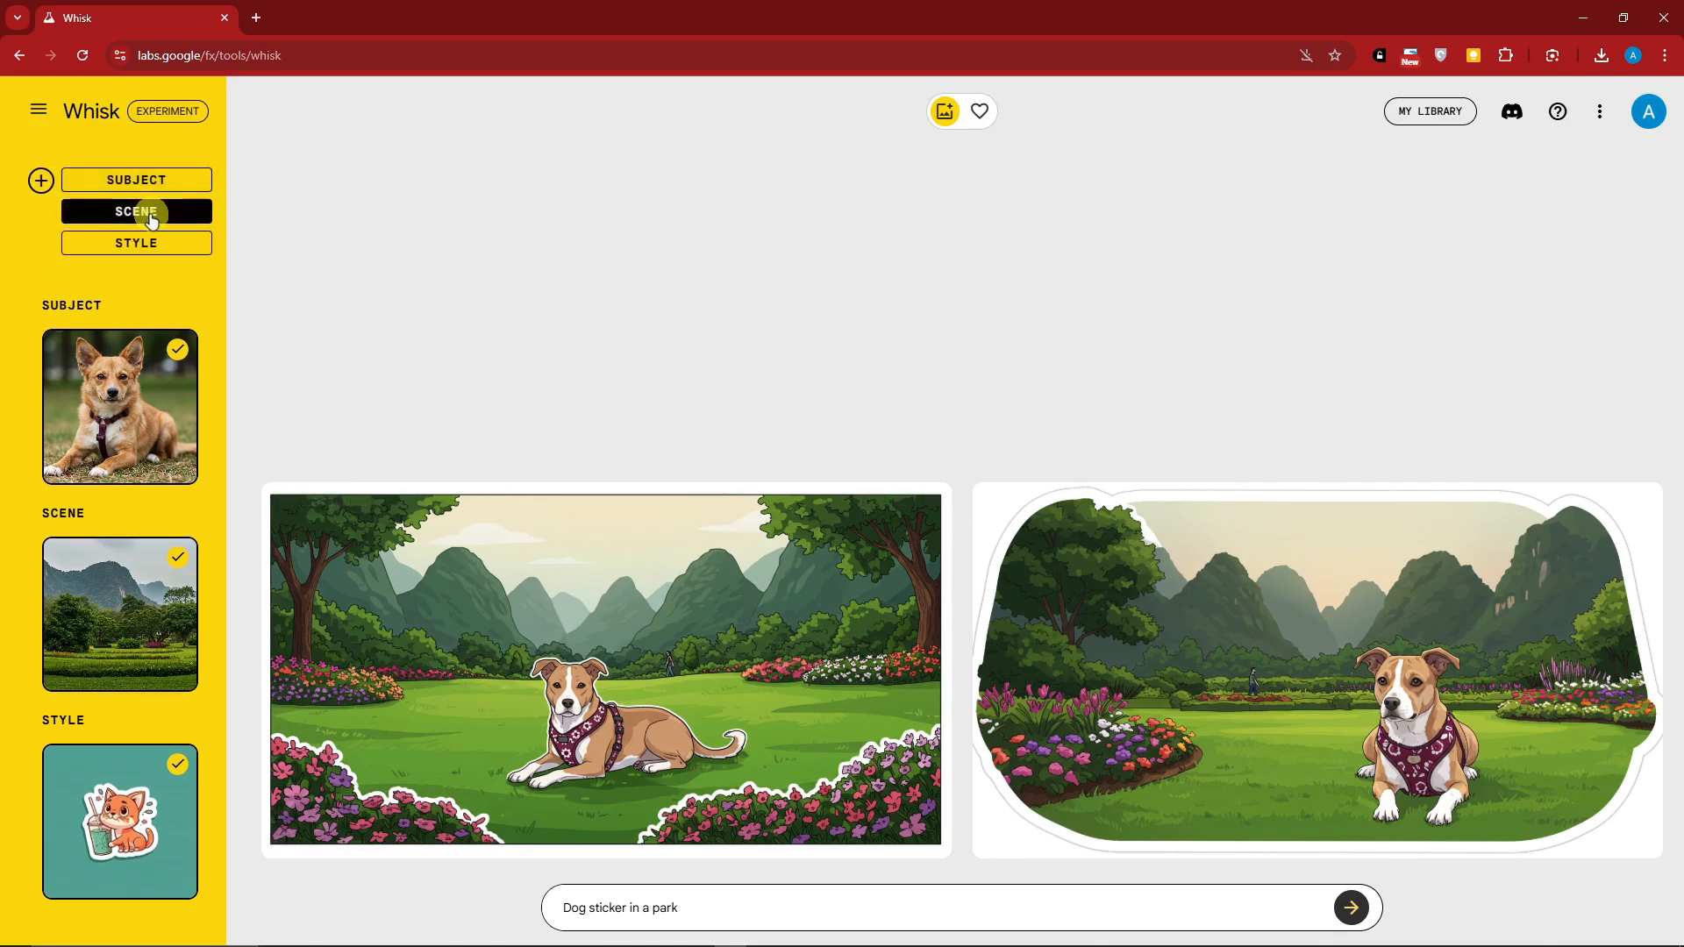